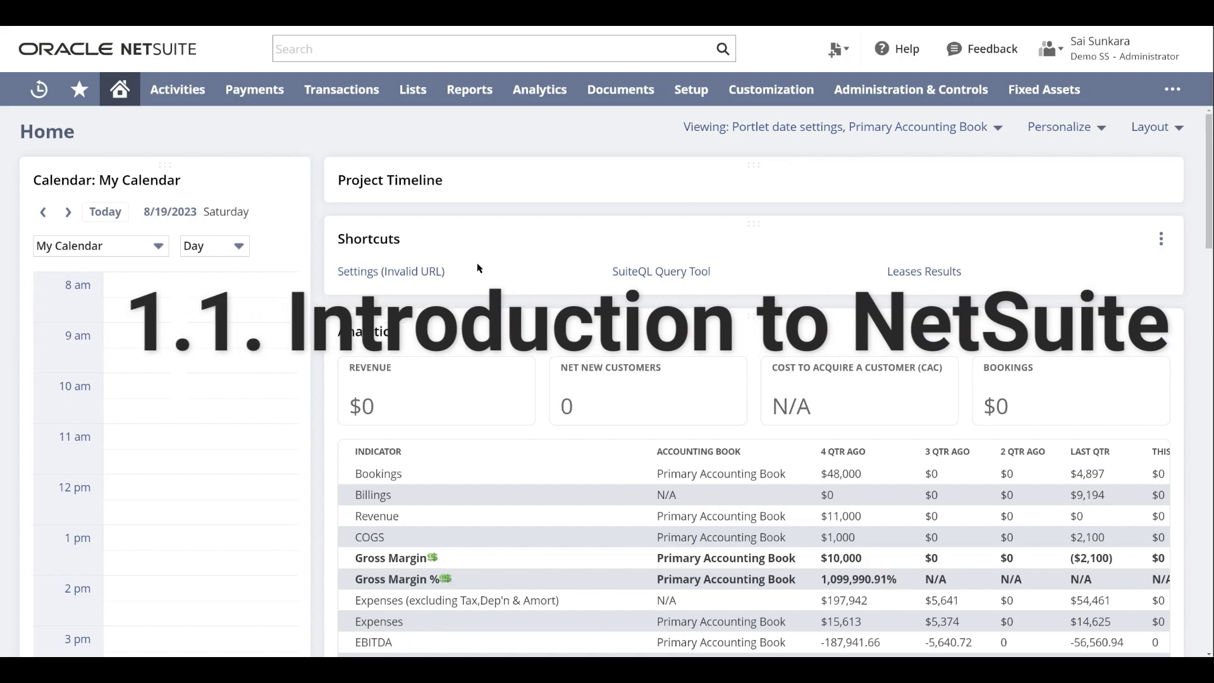
Scroll over the dashboard and put the cursor in the global search field
{"action": "scroll", "coordinate": [382, 221], "scroll_direction": "down", "scroll_amount": 1}
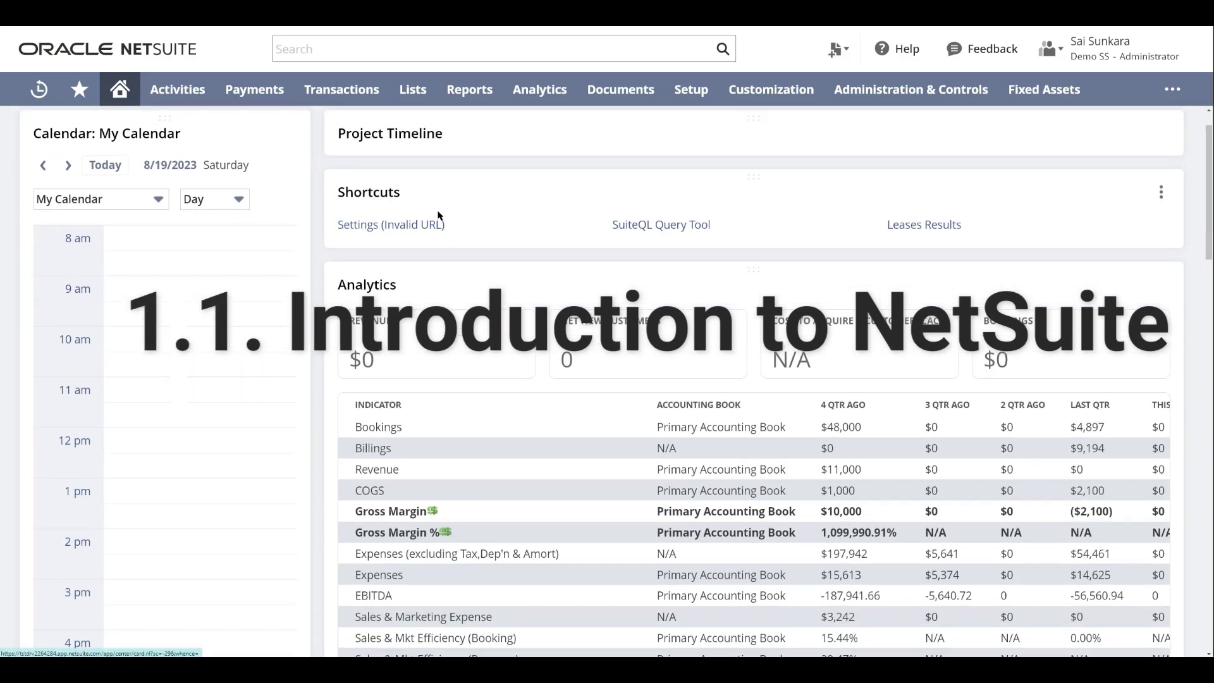
{"action": "scroll", "coordinate": [436, 216], "scroll_direction": "up", "scroll_amount": 1}
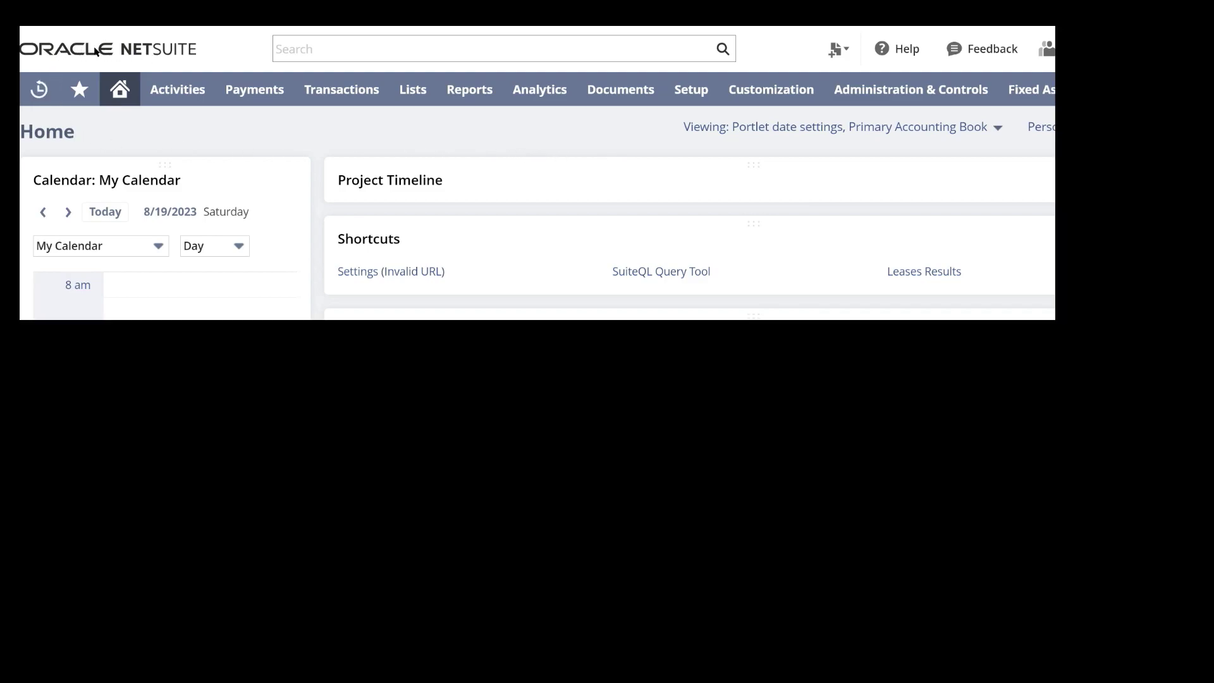
{"action": "mouse_move", "coordinate": [92, 55]}
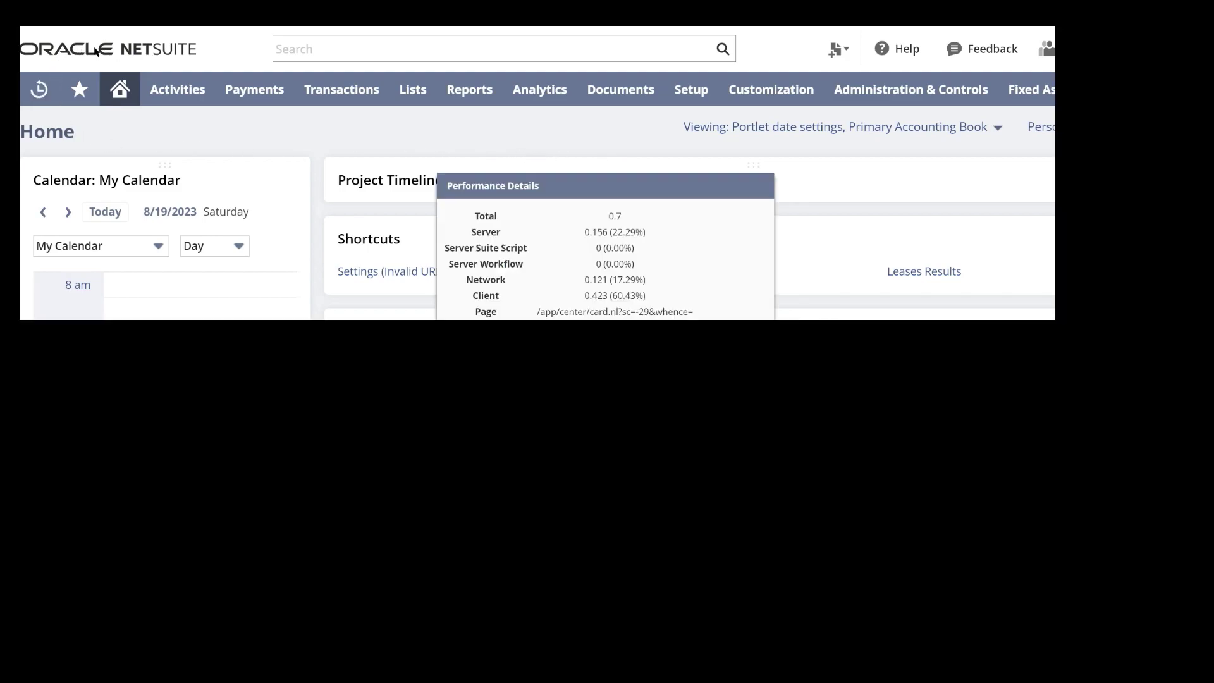
{"action": "triple_click", "coordinate": [535, 184]}
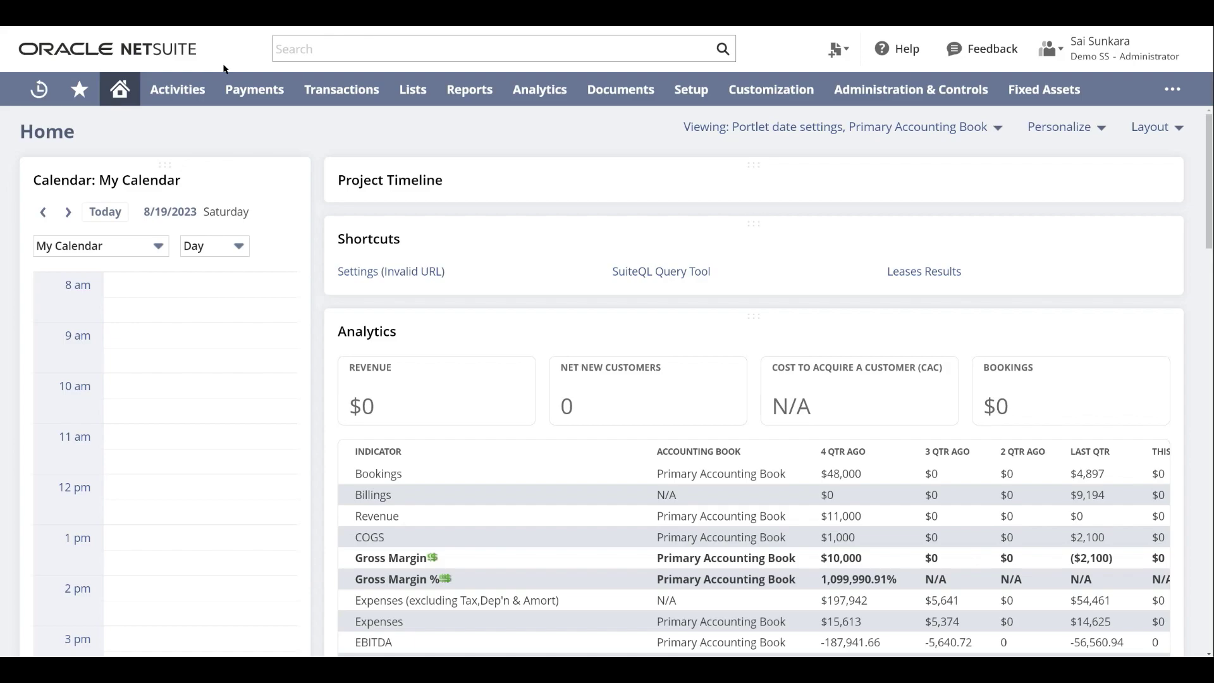
{"action": "left_click", "coordinate": [462, 47]}
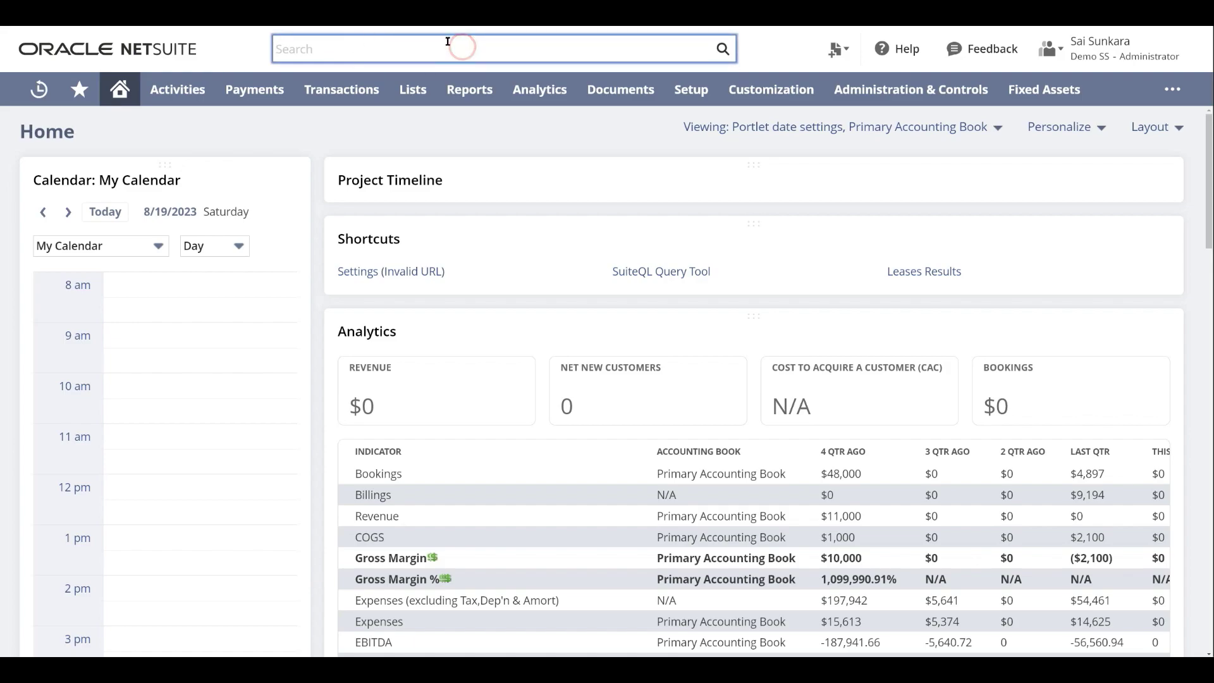
{"action": "mouse_move", "coordinate": [839, 48]}
{"action": "scroll", "coordinate": [664, 289], "scroll_direction": "down", "scroll_amount": 1}
{"action": "scroll", "coordinate": [937, 246], "scroll_direction": "up", "scroll_amount": 1}
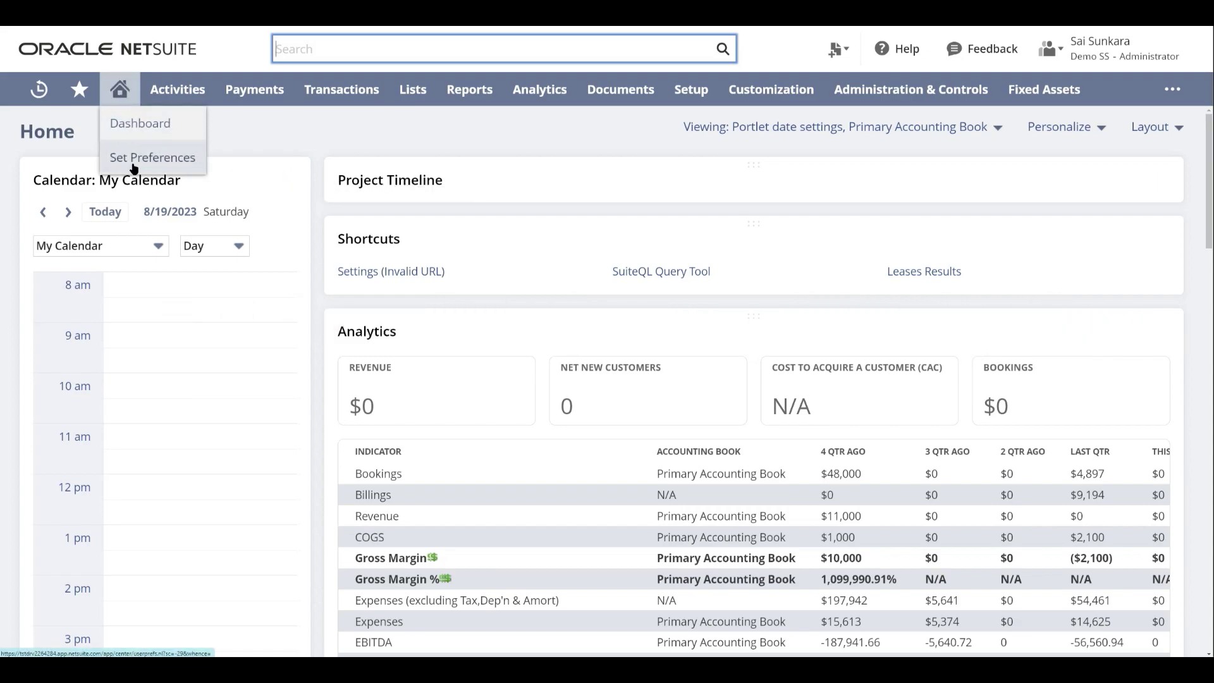
In Set Preferences, set the Appearance colour theme to Basic : Gray and save
{"action": "left_click", "coordinate": [120, 96]}
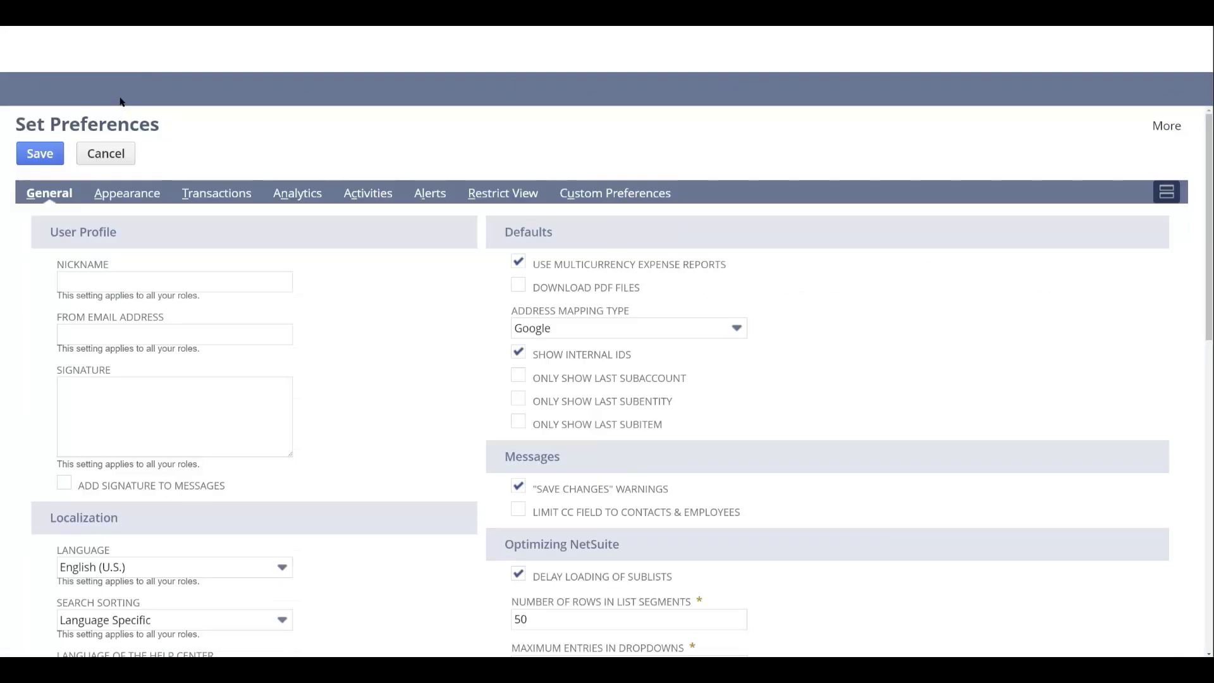
{"action": "mouse_move", "coordinate": [120, 96]}
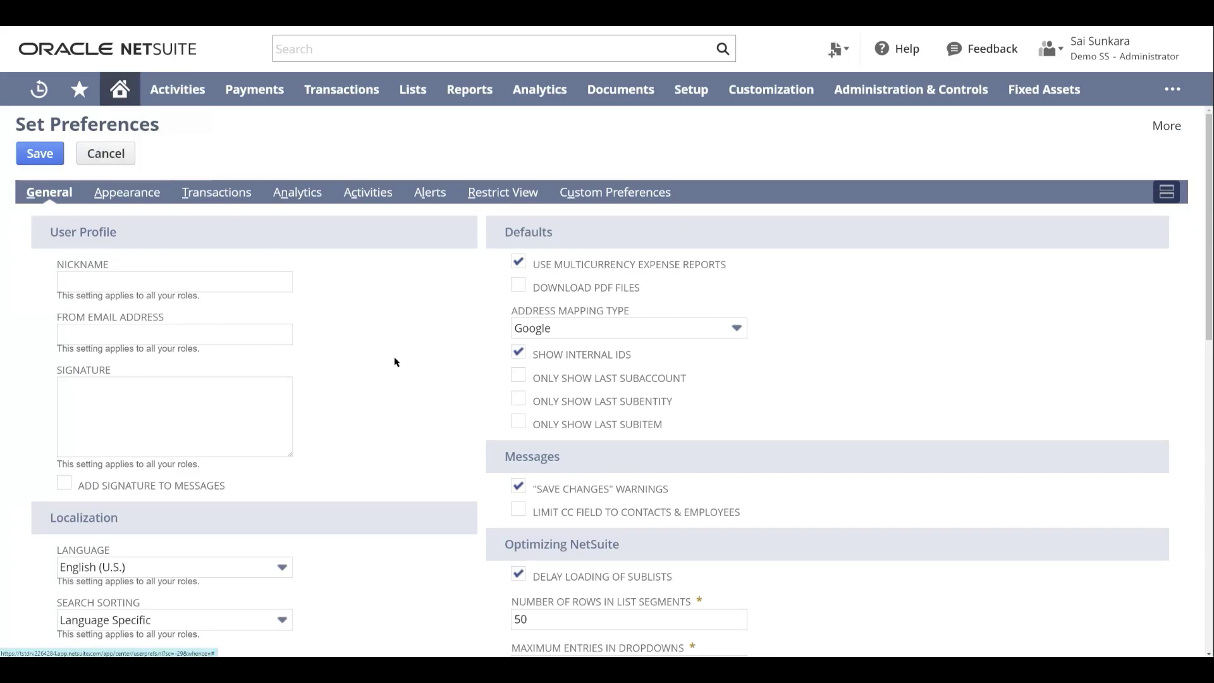
{"action": "scroll", "coordinate": [387, 352], "scroll_direction": "down", "scroll_amount": 2}
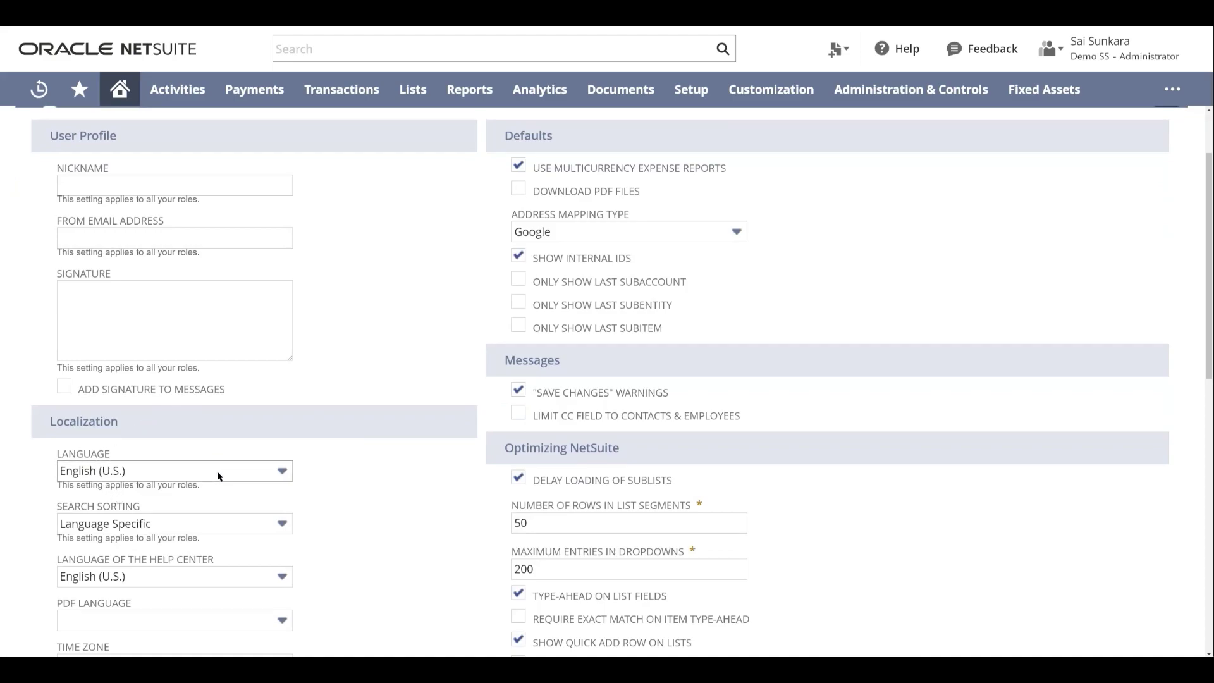
{"action": "scroll", "coordinate": [182, 480], "scroll_direction": "up", "scroll_amount": 1}
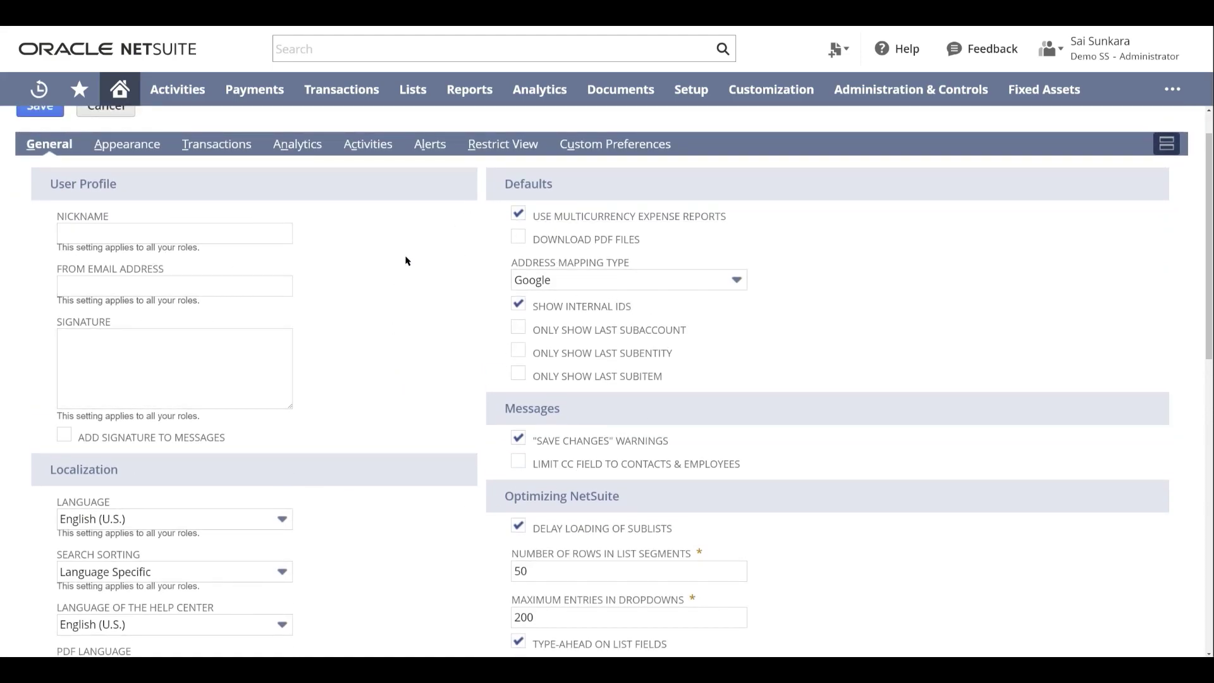
{"action": "scroll", "coordinate": [470, 327], "scroll_direction": "down", "scroll_amount": 1}
{"action": "scroll", "coordinate": [426, 400], "scroll_direction": "up", "scroll_amount": 2}
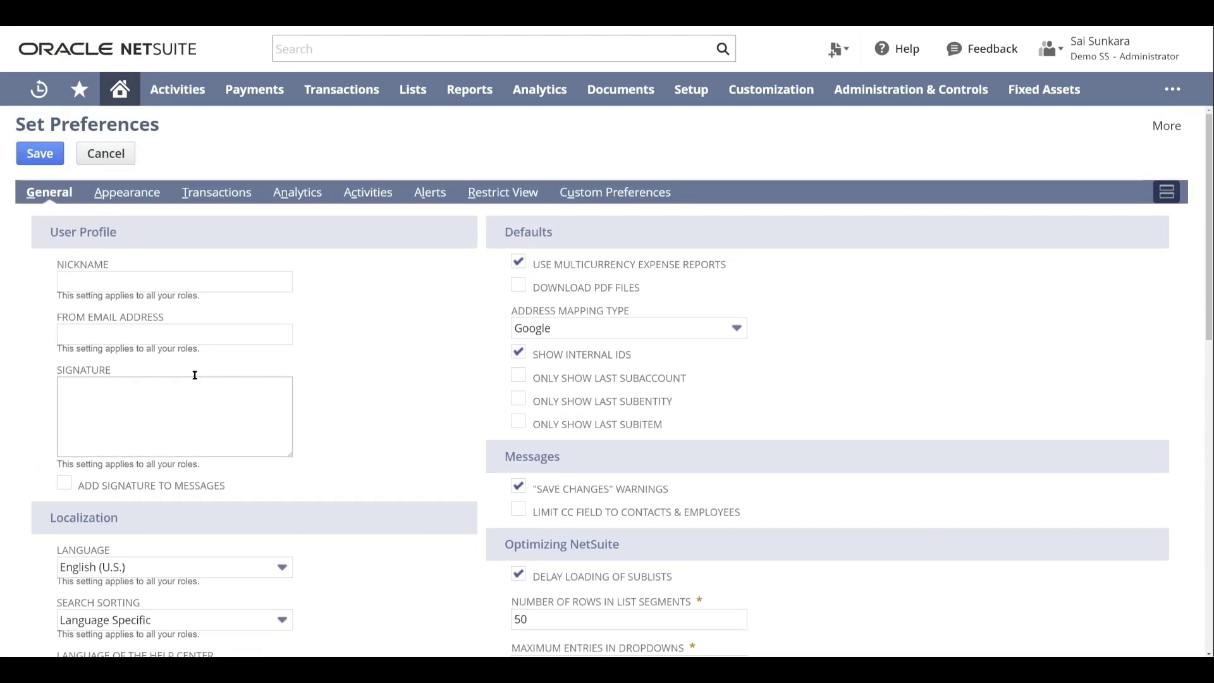
{"action": "left_click", "coordinate": [123, 196]}
{"action": "scroll", "coordinate": [112, 455], "scroll_direction": "down", "scroll_amount": 2}
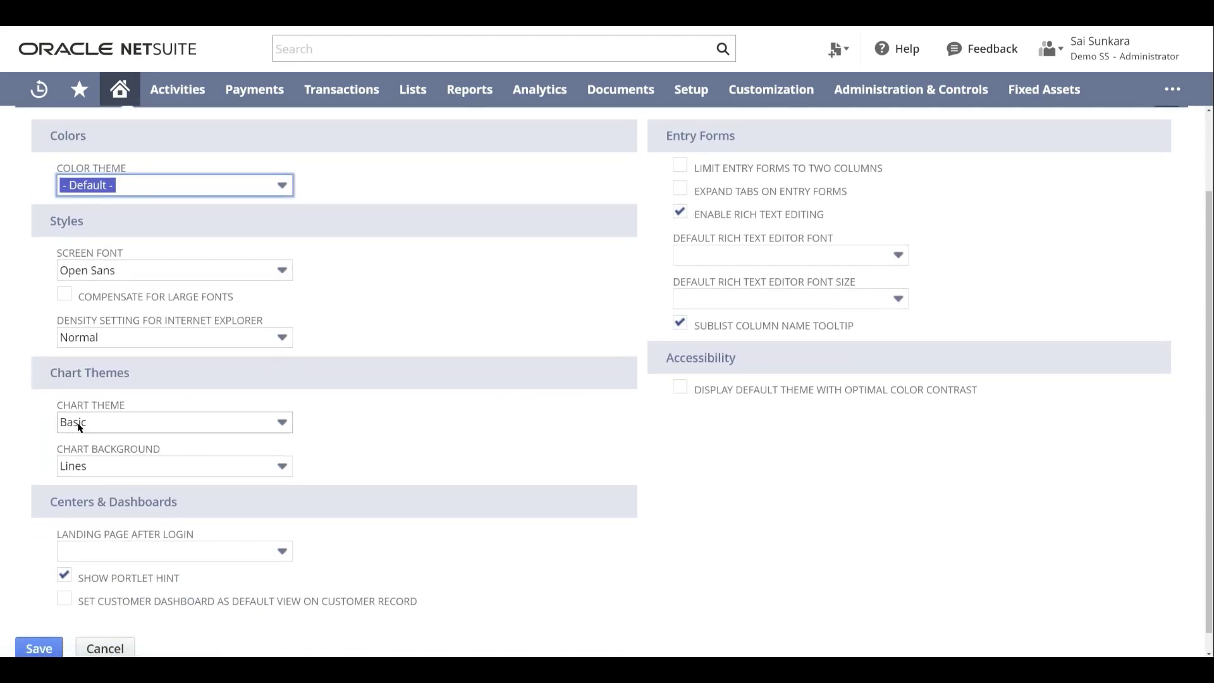
{"action": "scroll", "coordinate": [136, 380], "scroll_direction": "up", "scroll_amount": 1}
{"action": "left_click", "coordinate": [152, 237]}
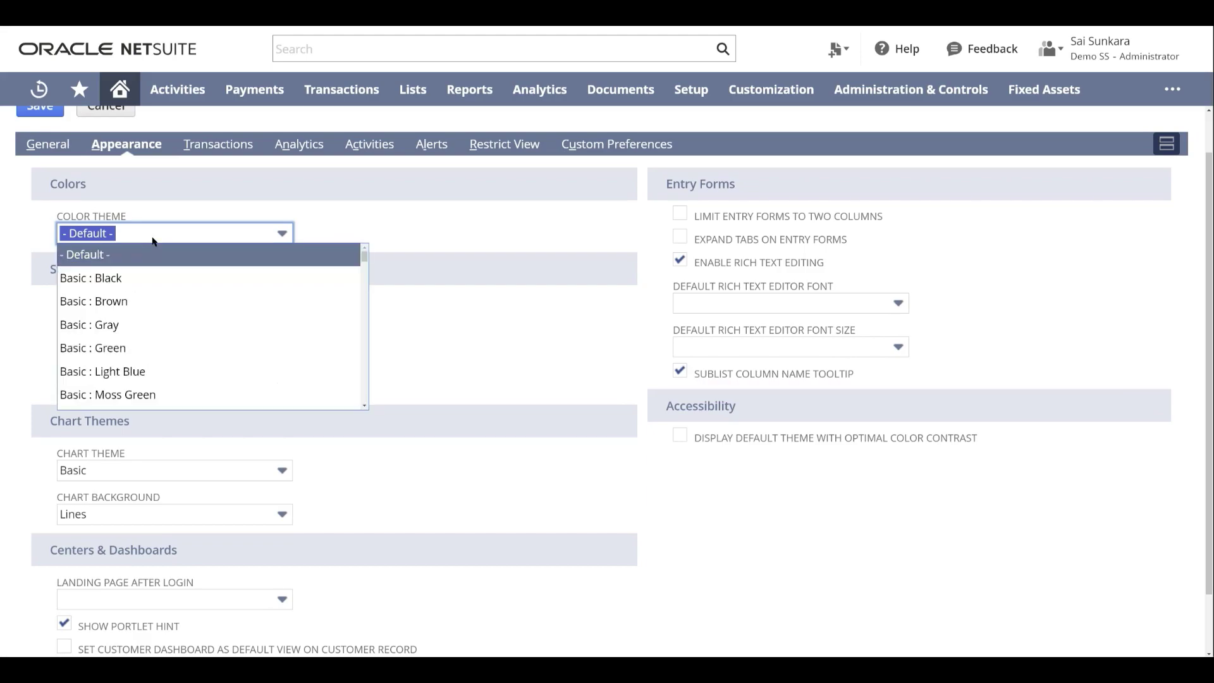
{"action": "left_click", "coordinate": [143, 324]}
{"action": "scroll", "coordinate": [141, 328], "scroll_direction": "up", "scroll_amount": 1}
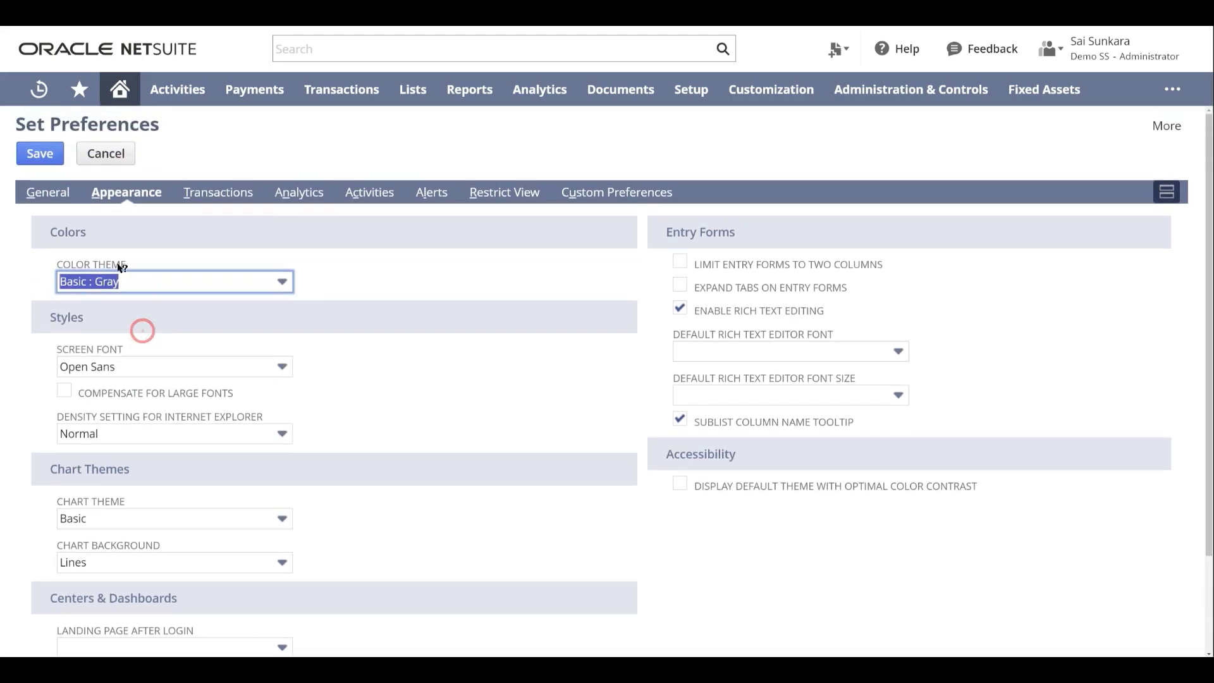
{"action": "left_click", "coordinate": [46, 158]}
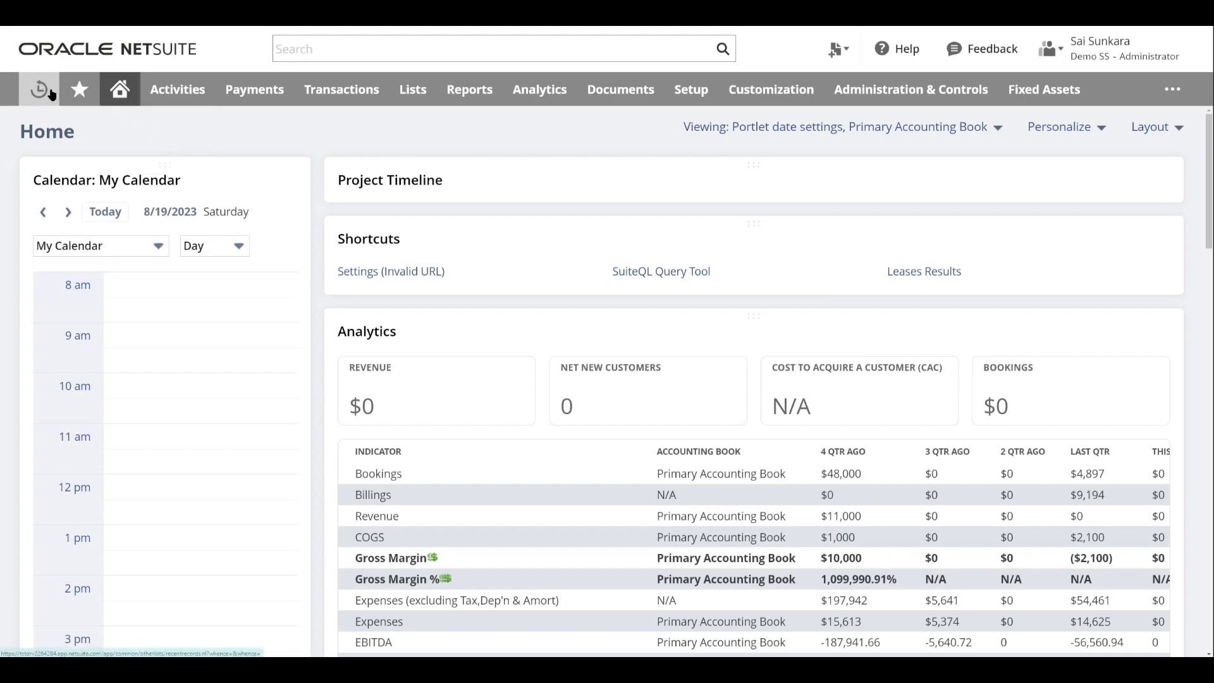
Browse the Transactions, Reports, Administration & Controls, Payments and Lists > Relationships > Customers menus
{"action": "mouse_move", "coordinate": [341, 95]}
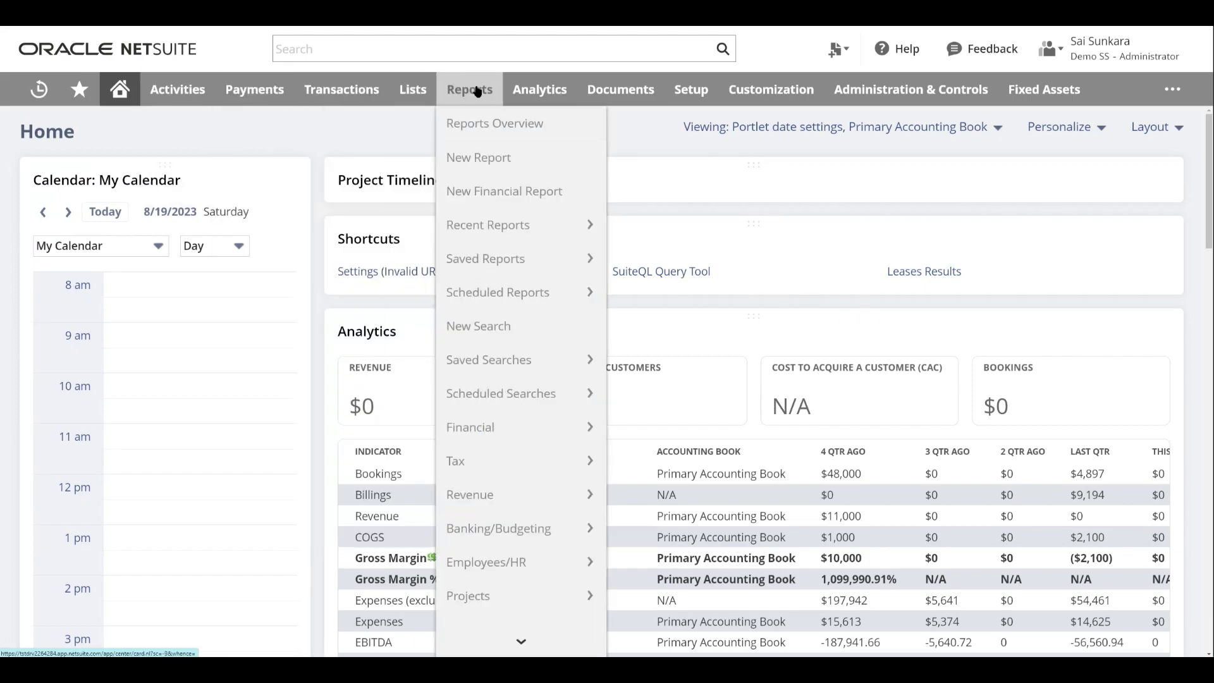
{"action": "mouse_move", "coordinate": [178, 93]}
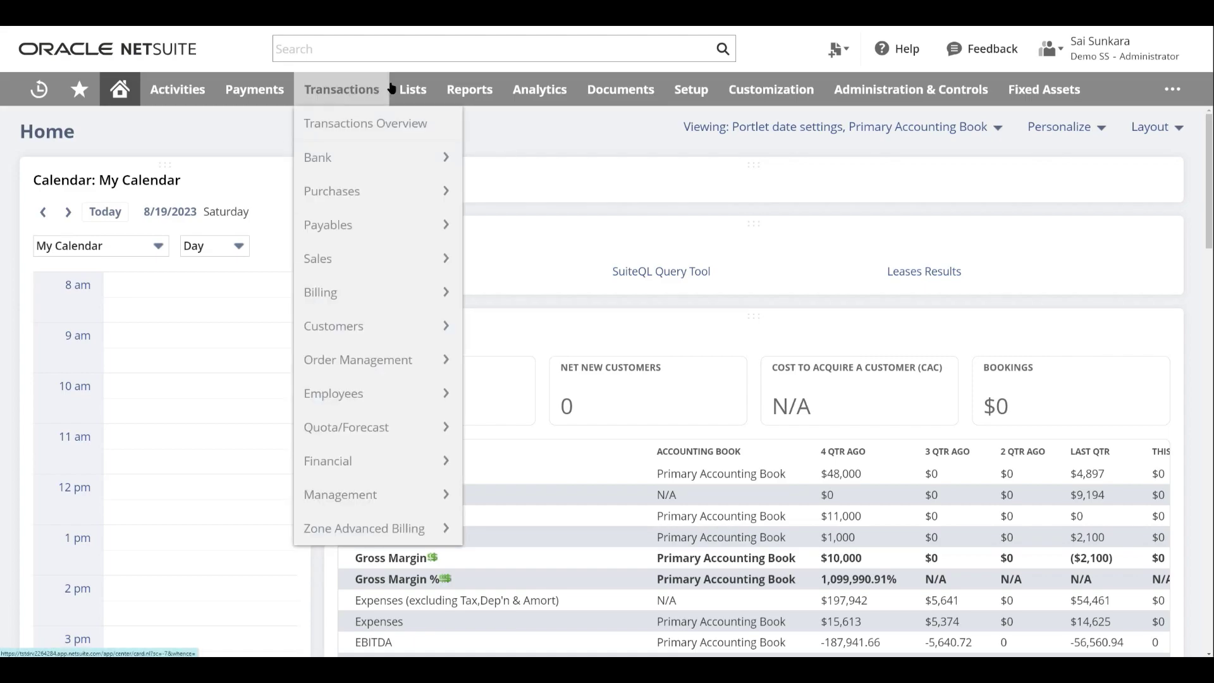
{"action": "mouse_move", "coordinate": [507, 91]}
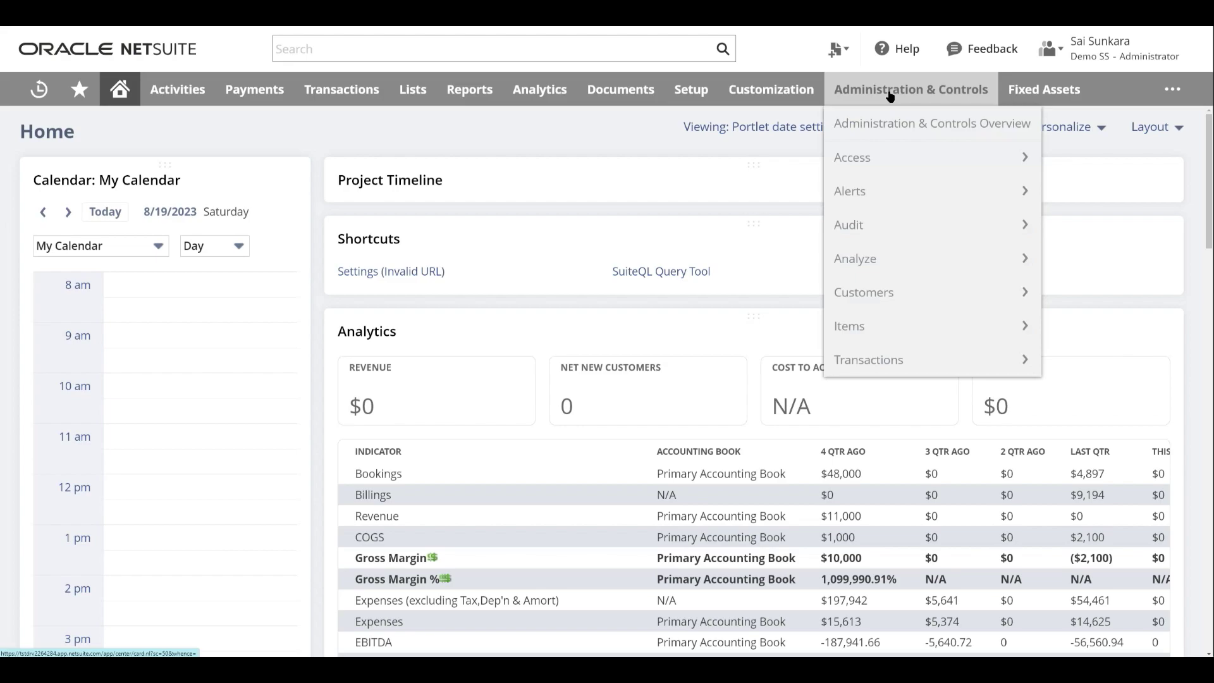
{"action": "mouse_move", "coordinate": [1175, 92]}
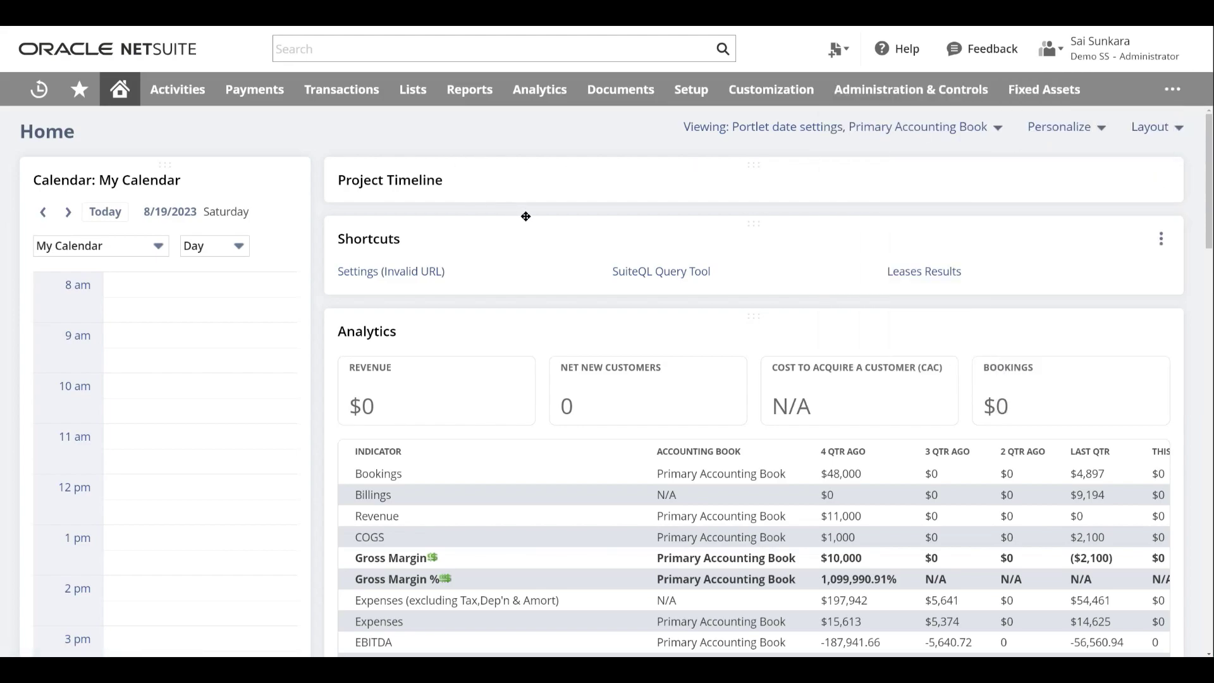
{"action": "mouse_move", "coordinate": [274, 158]}
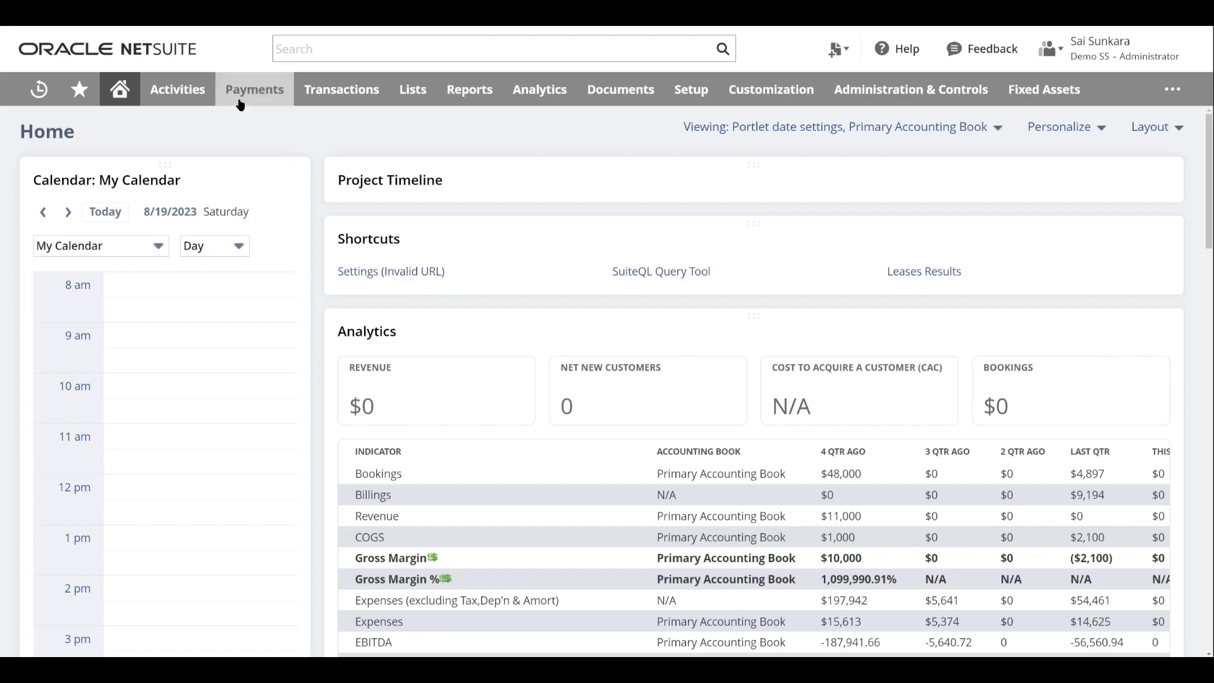
{"action": "mouse_move", "coordinate": [248, 103]}
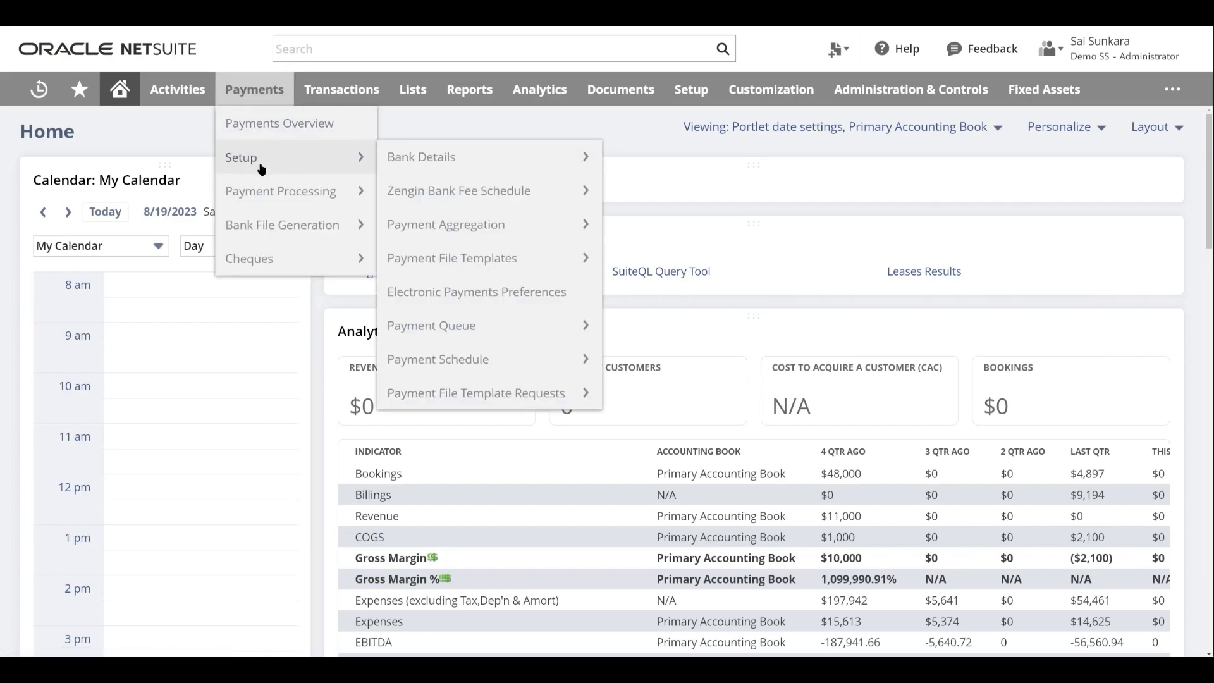
{"action": "mouse_move", "coordinate": [274, 213]}
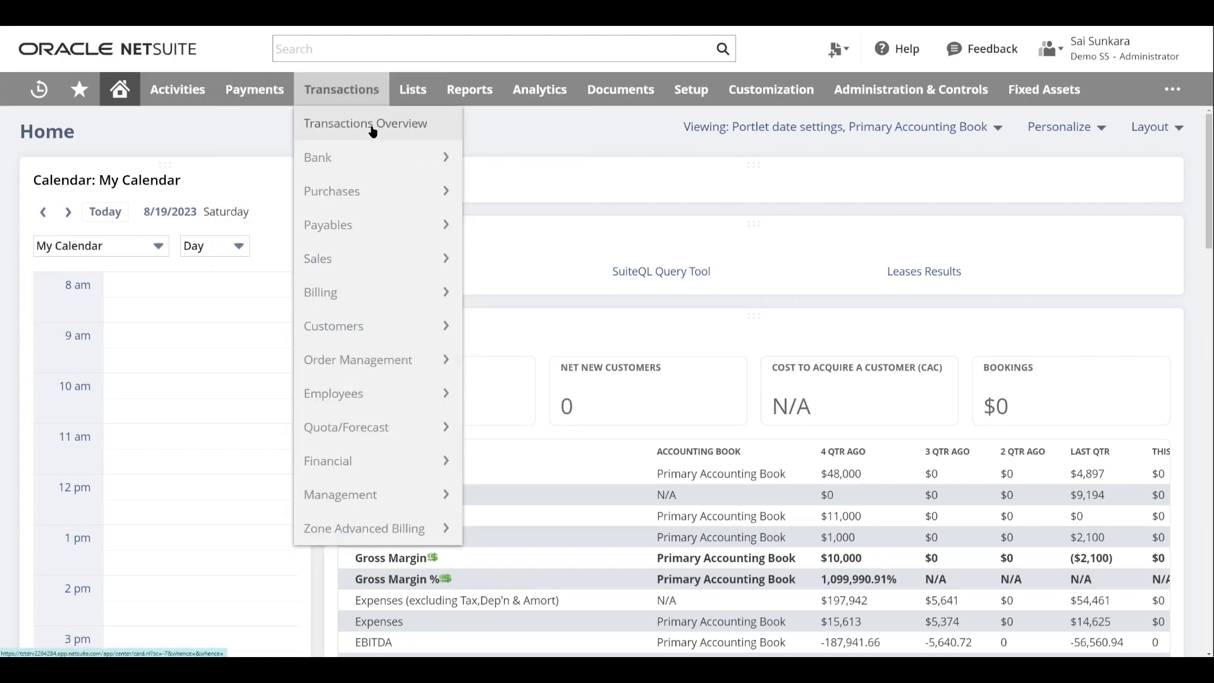
Open the Customers list from Lists > Relationships, showing 354 records
{"action": "mouse_move", "coordinate": [370, 220]}
{"action": "mouse_move", "coordinate": [411, 92]}
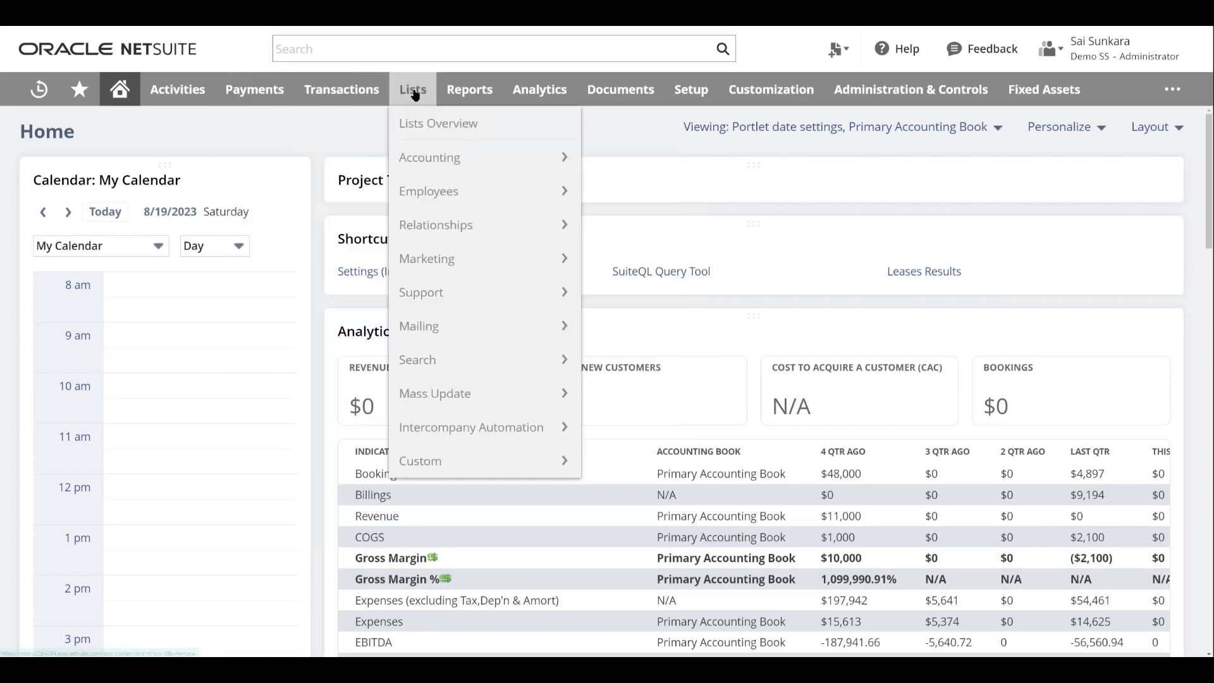
{"action": "mouse_move", "coordinate": [478, 238]}
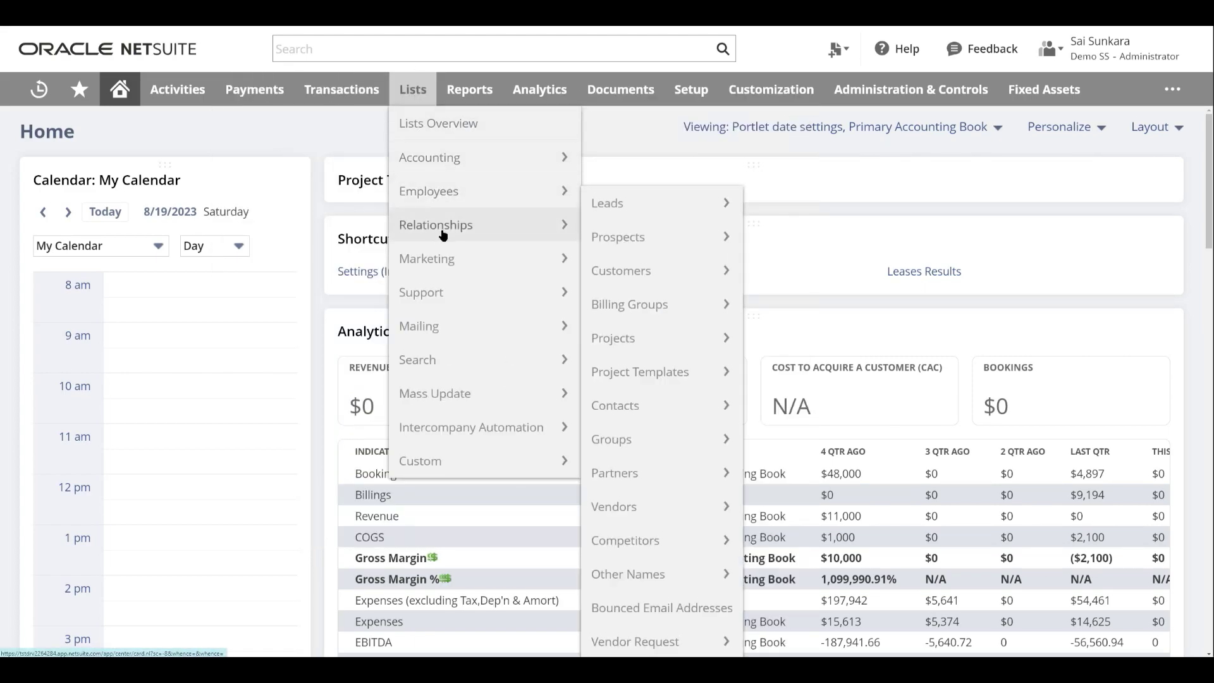
{"action": "left_click", "coordinate": [636, 272]}
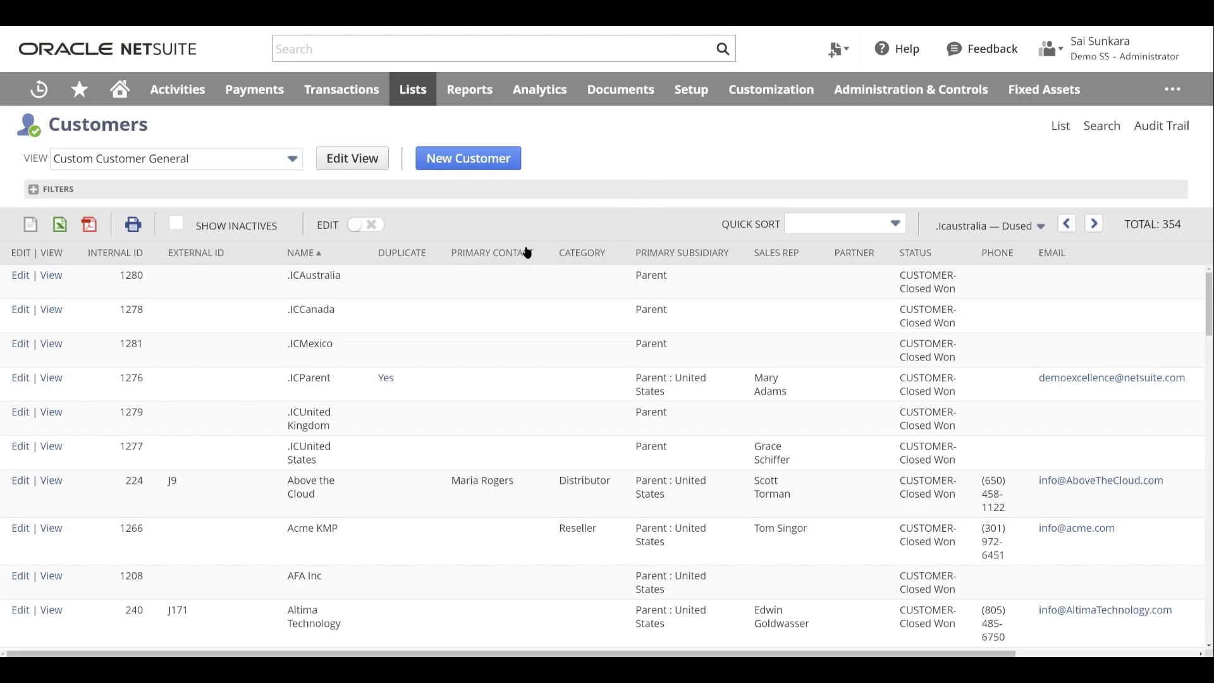
Navigate to Setup > Users/Roles > Manage Roles > New
{"action": "mouse_move", "coordinate": [690, 89]}
{"action": "mouse_move", "coordinate": [769, 473]}
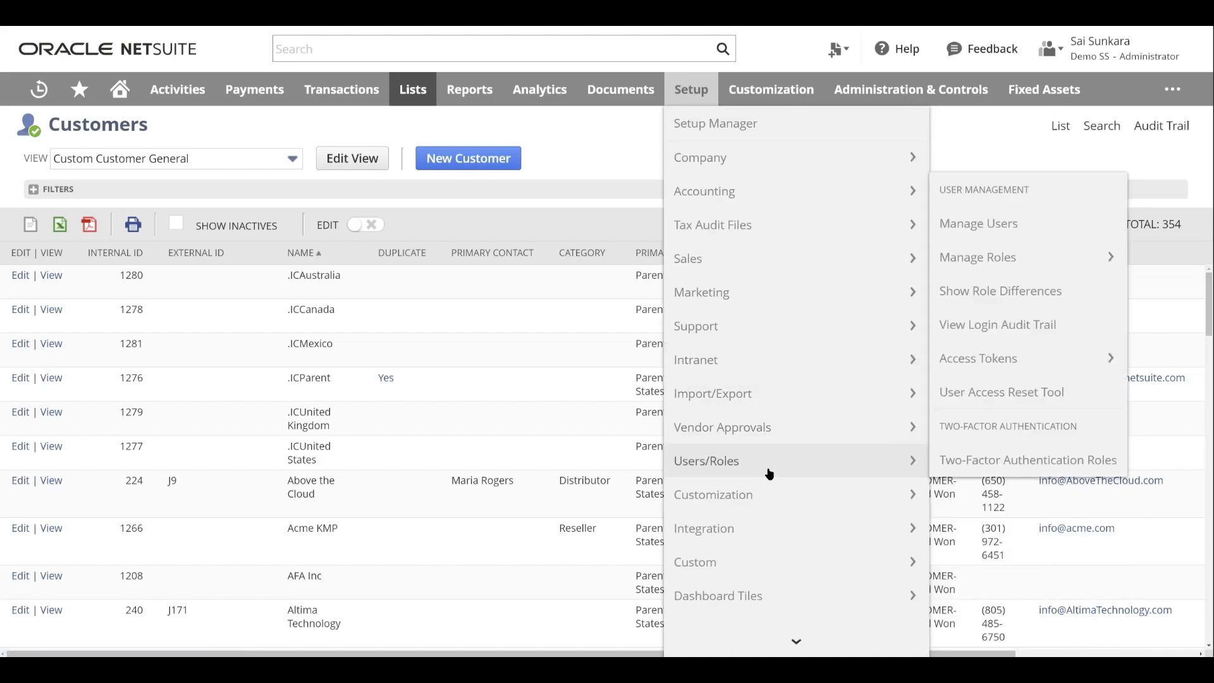
{"action": "mouse_move", "coordinate": [983, 261]}
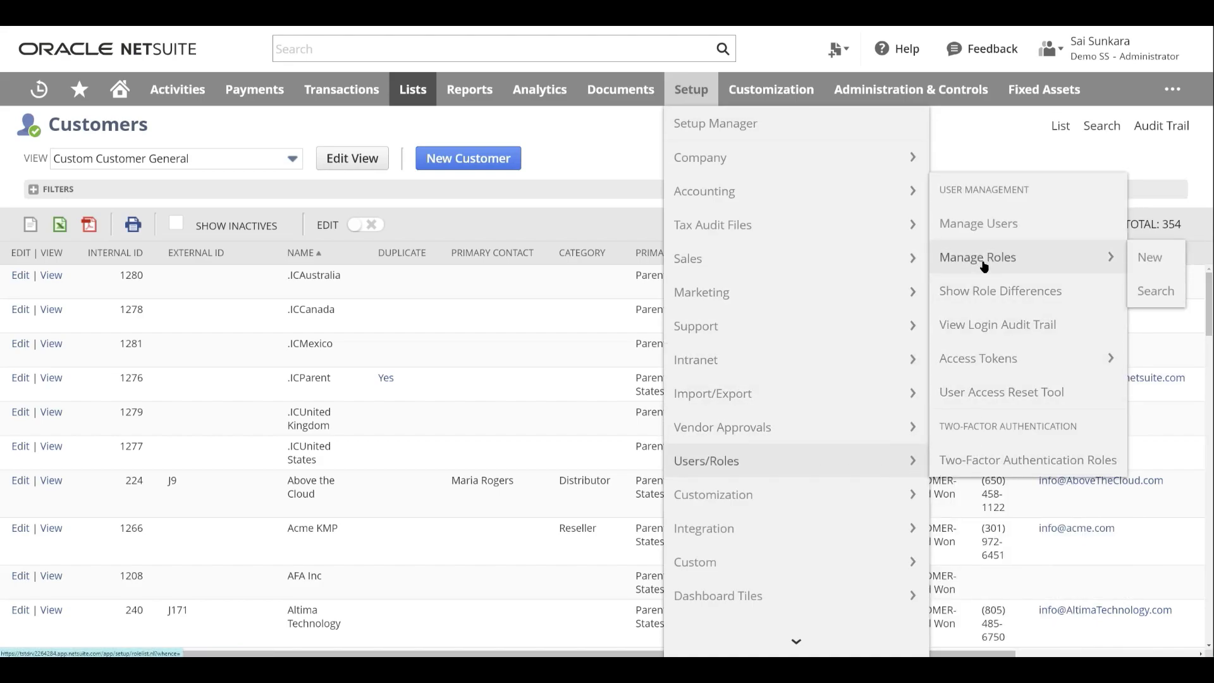
{"action": "left_click", "coordinate": [1141, 255]}
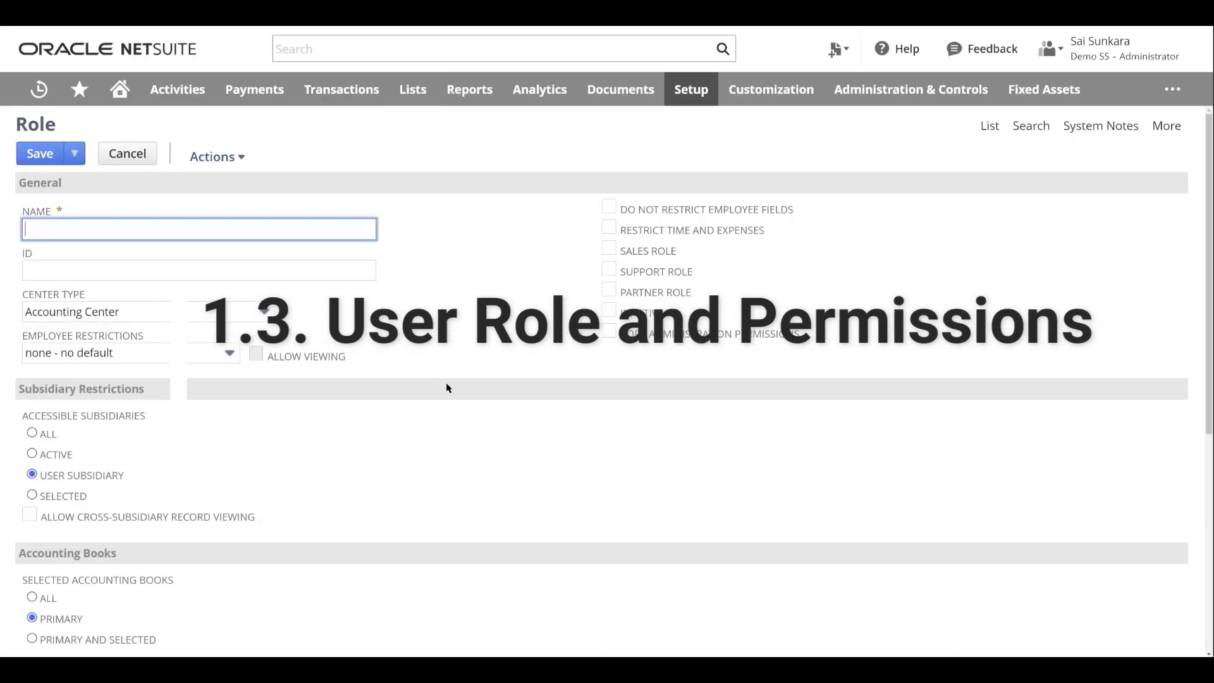
{"action": "mouse_move", "coordinate": [684, 101]}
{"action": "mouse_move", "coordinate": [831, 474]}
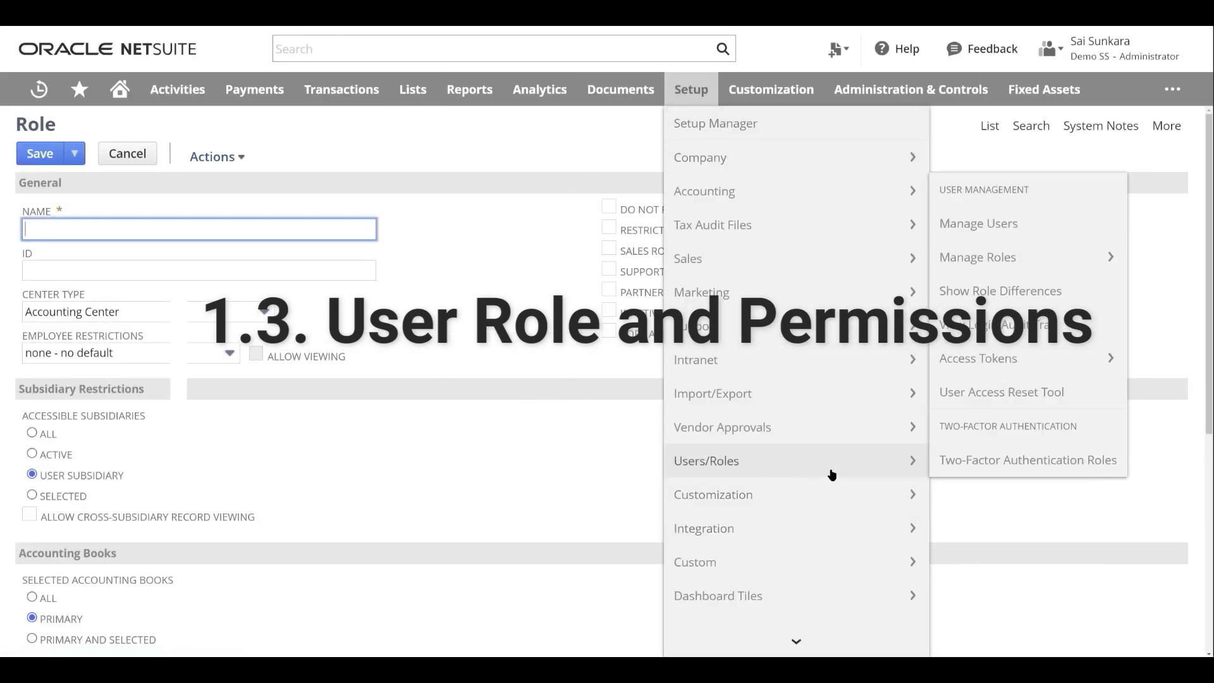
{"action": "left_click", "coordinate": [475, 329]}
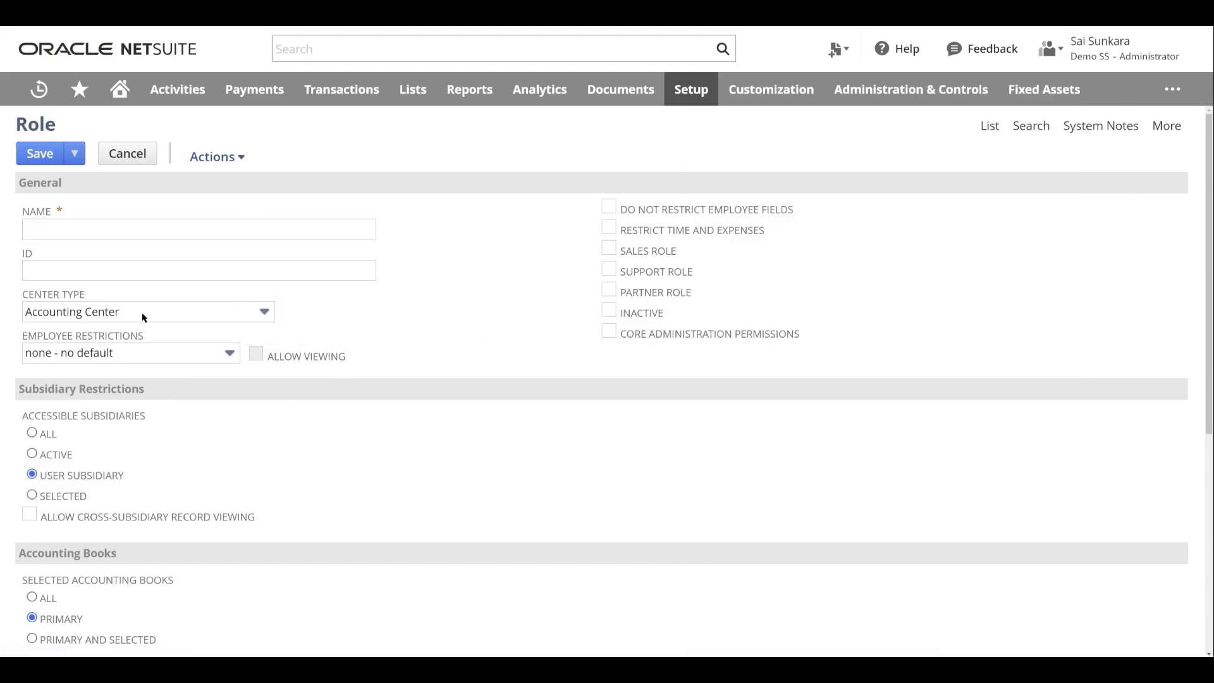
{"action": "left_click", "coordinate": [76, 223]}
{"action": "scroll", "coordinate": [337, 340], "scroll_direction": "down", "scroll_amount": 1}
{"action": "left_click", "coordinate": [192, 221]}
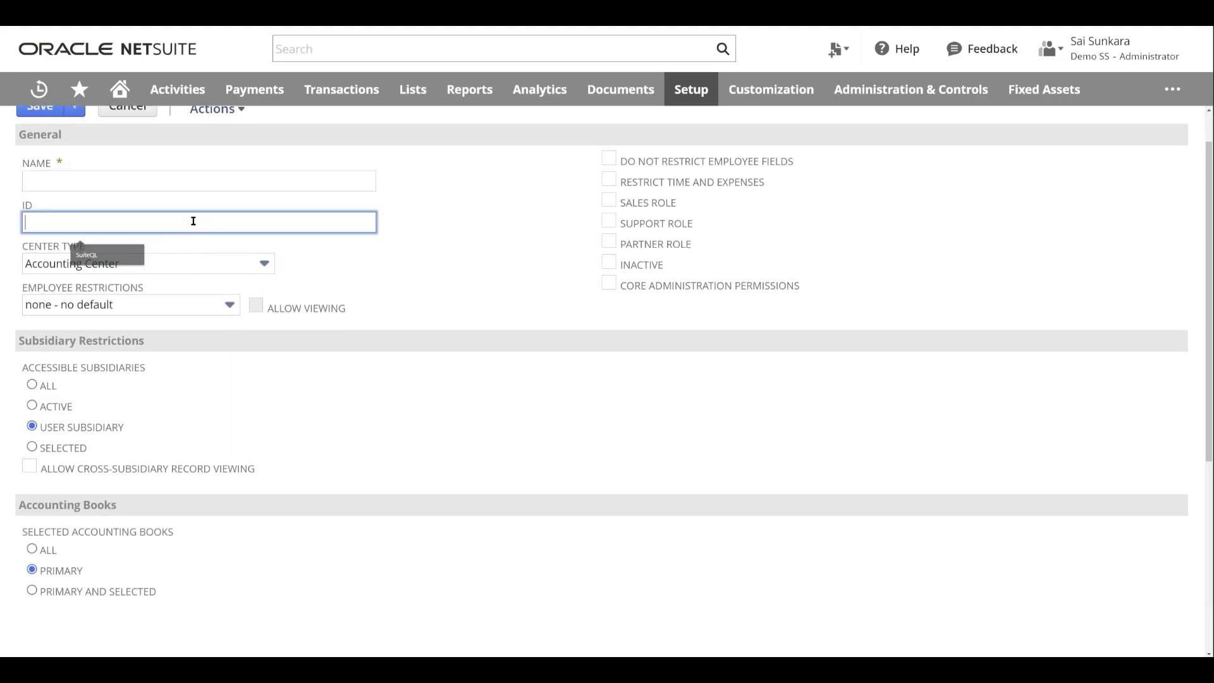
{"action": "scroll", "coordinate": [192, 221], "scroll_direction": "down", "scroll_amount": 1}
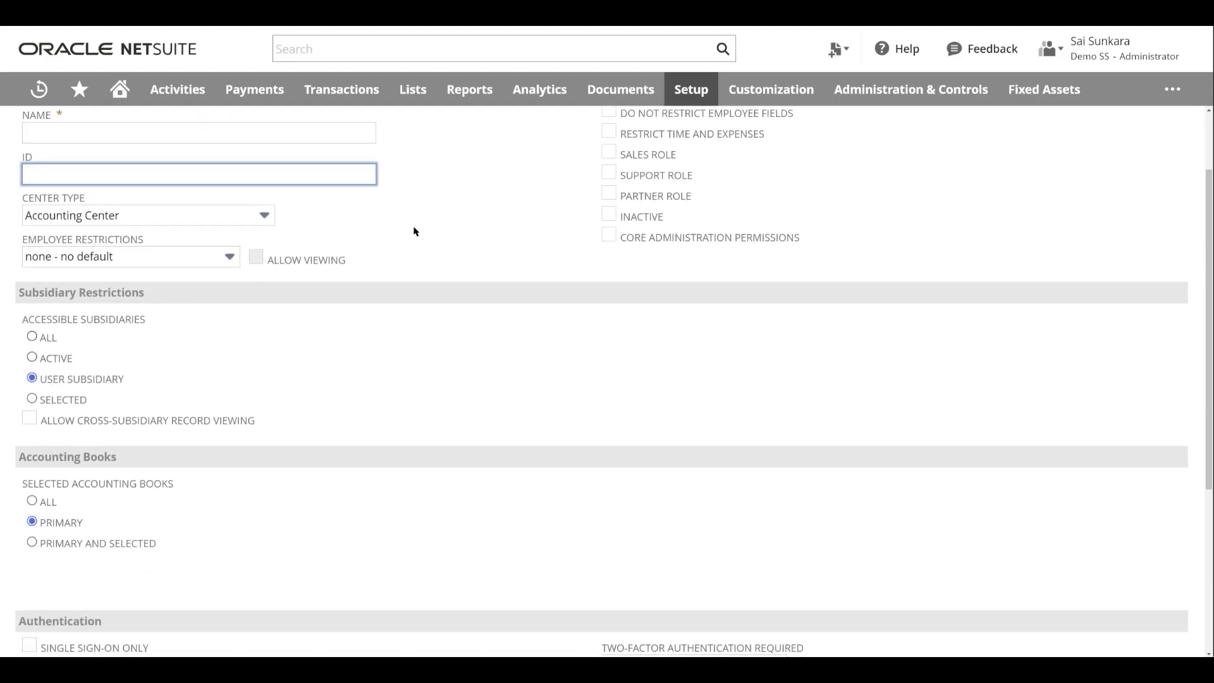
{"action": "scroll", "coordinate": [549, 320], "scroll_direction": "up", "scroll_amount": 2}
{"action": "scroll", "coordinate": [501, 393], "scroll_direction": "down", "scroll_amount": 6}
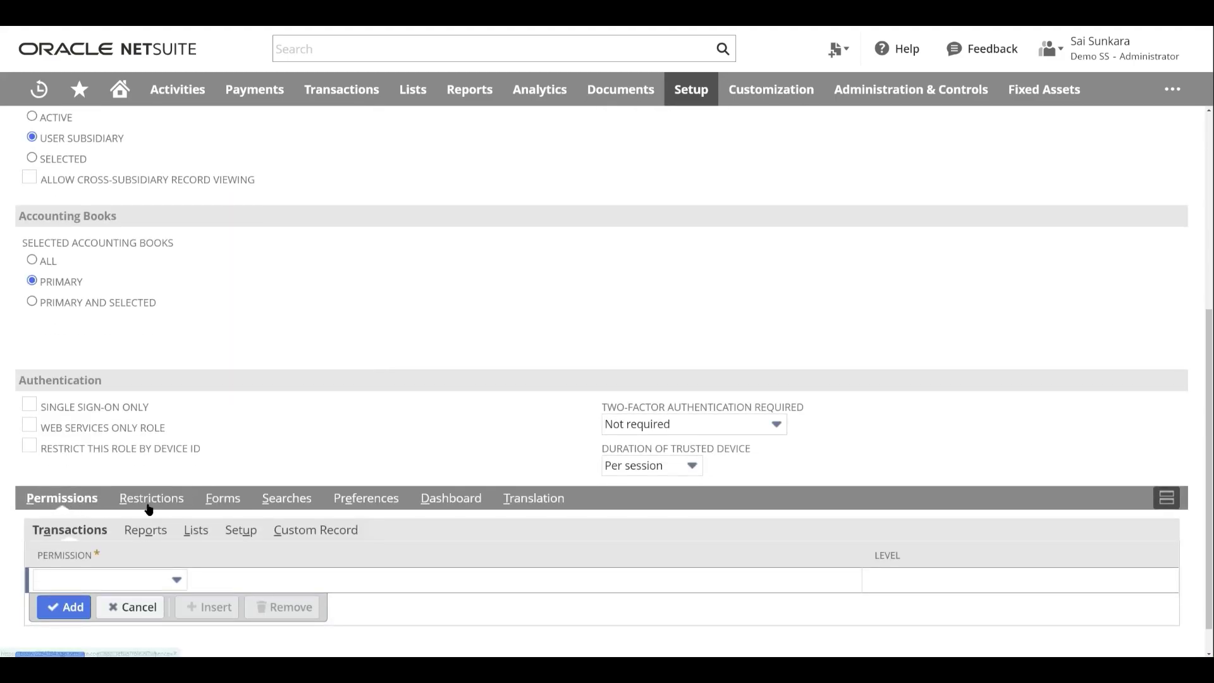
{"action": "scroll", "coordinate": [366, 362], "scroll_direction": "up", "scroll_amount": 4}
{"action": "scroll", "coordinate": [282, 293], "scroll_direction": "up", "scroll_amount": 3}
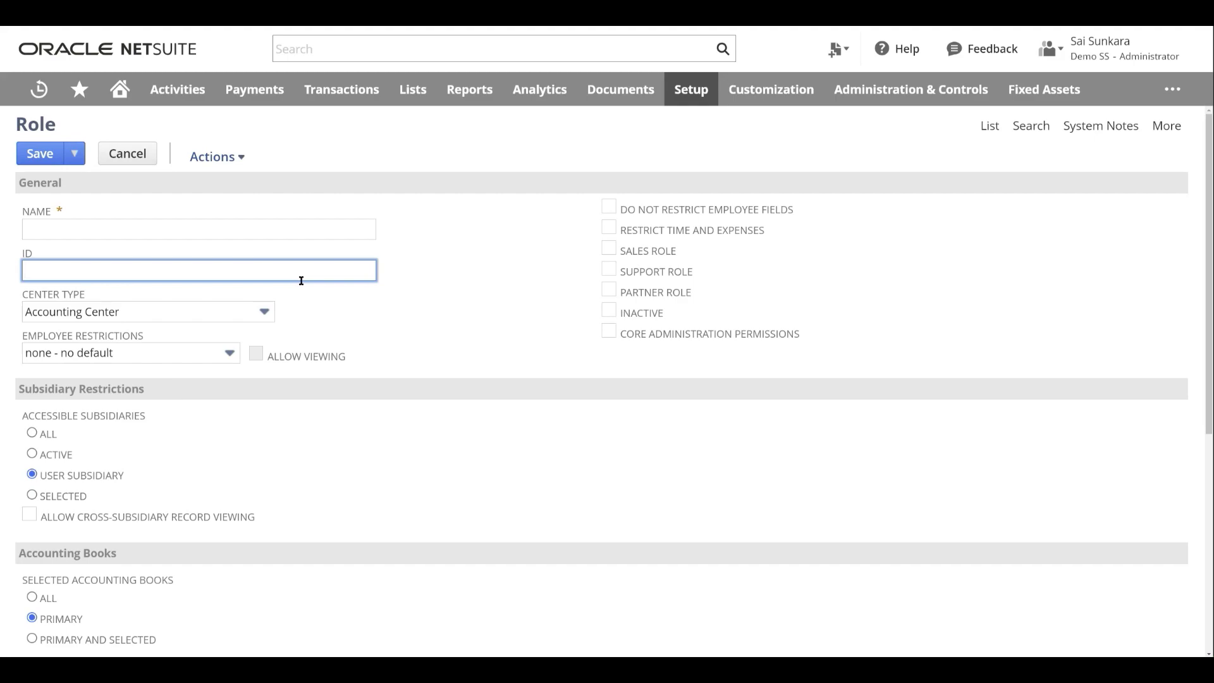
{"action": "scroll", "coordinate": [293, 371], "scroll_direction": "down", "scroll_amount": 7}
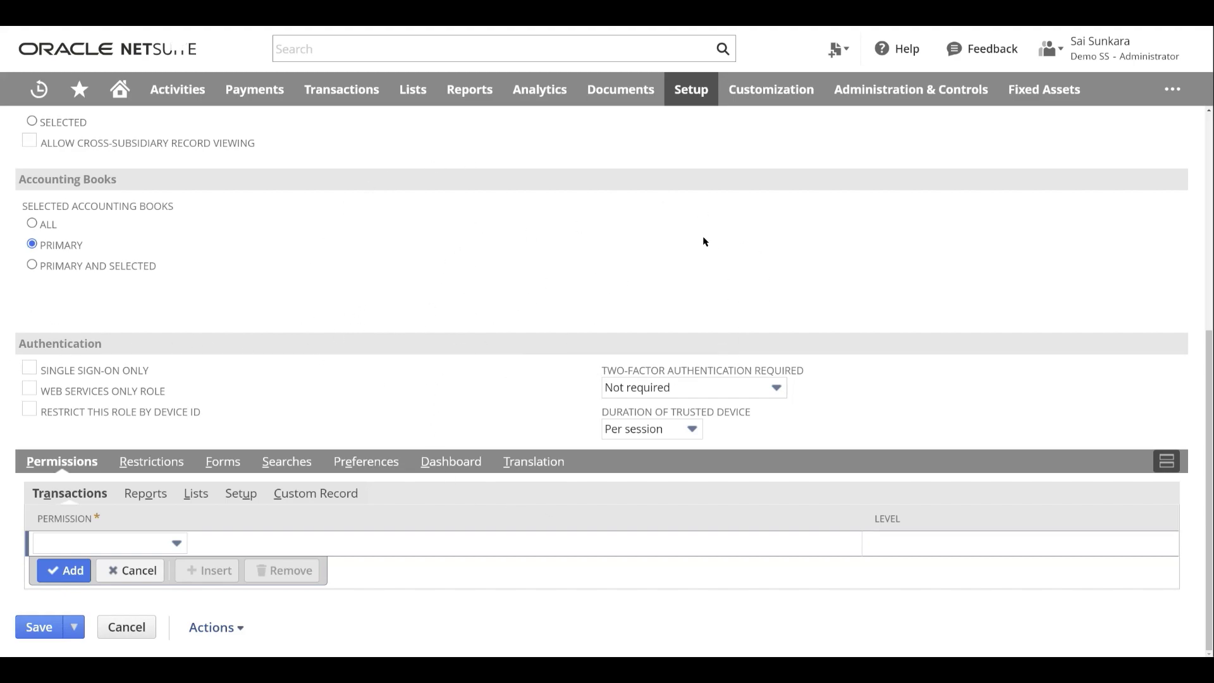
Go to Setup > Company > Enable Features, discarding the unsaved role
{"action": "mouse_move", "coordinate": [702, 101]}
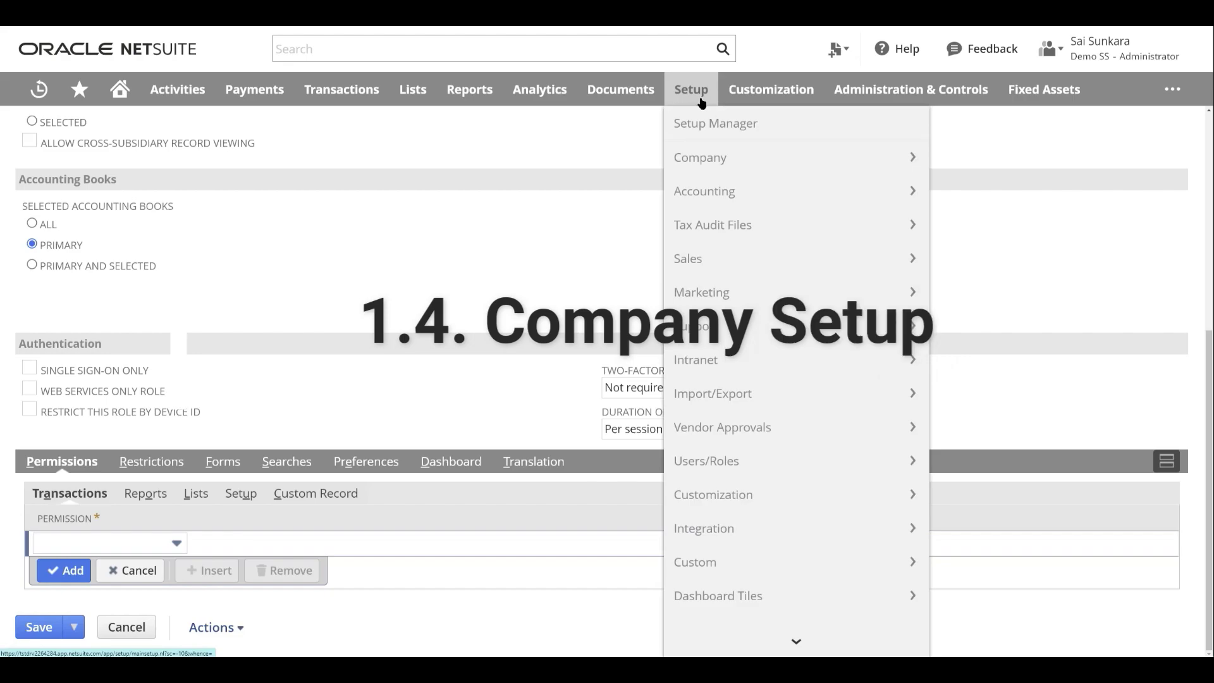
{"action": "mouse_move", "coordinate": [720, 163]}
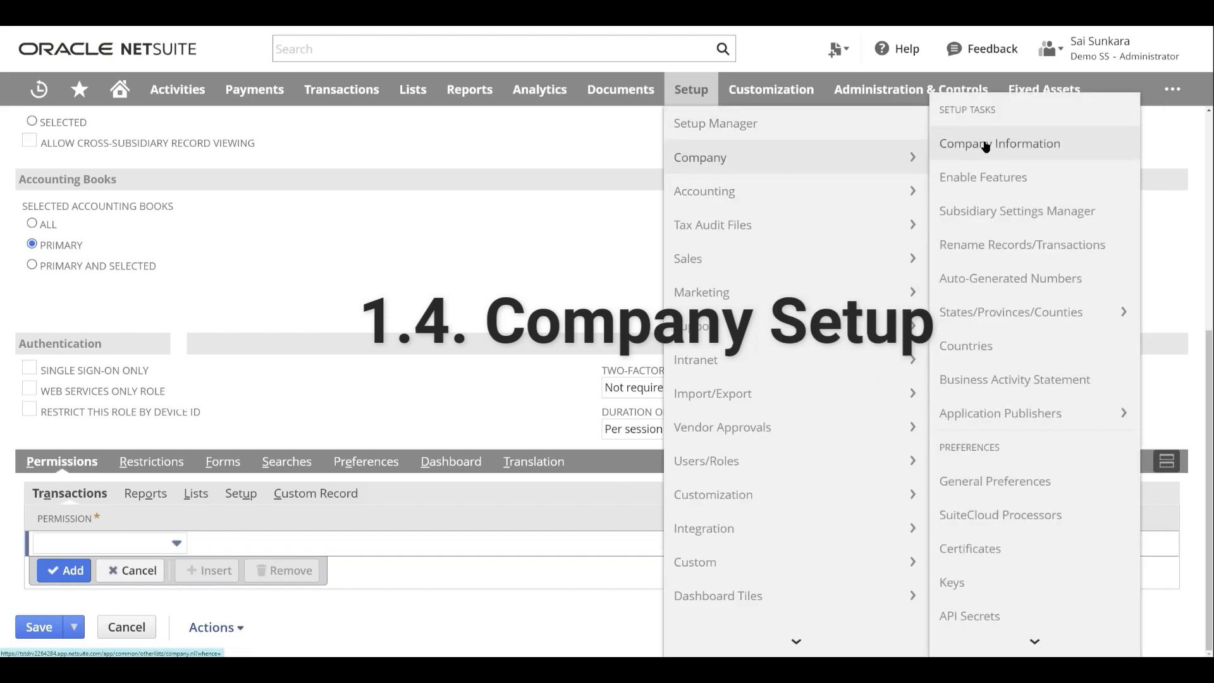
{"action": "left_click", "coordinate": [997, 180]}
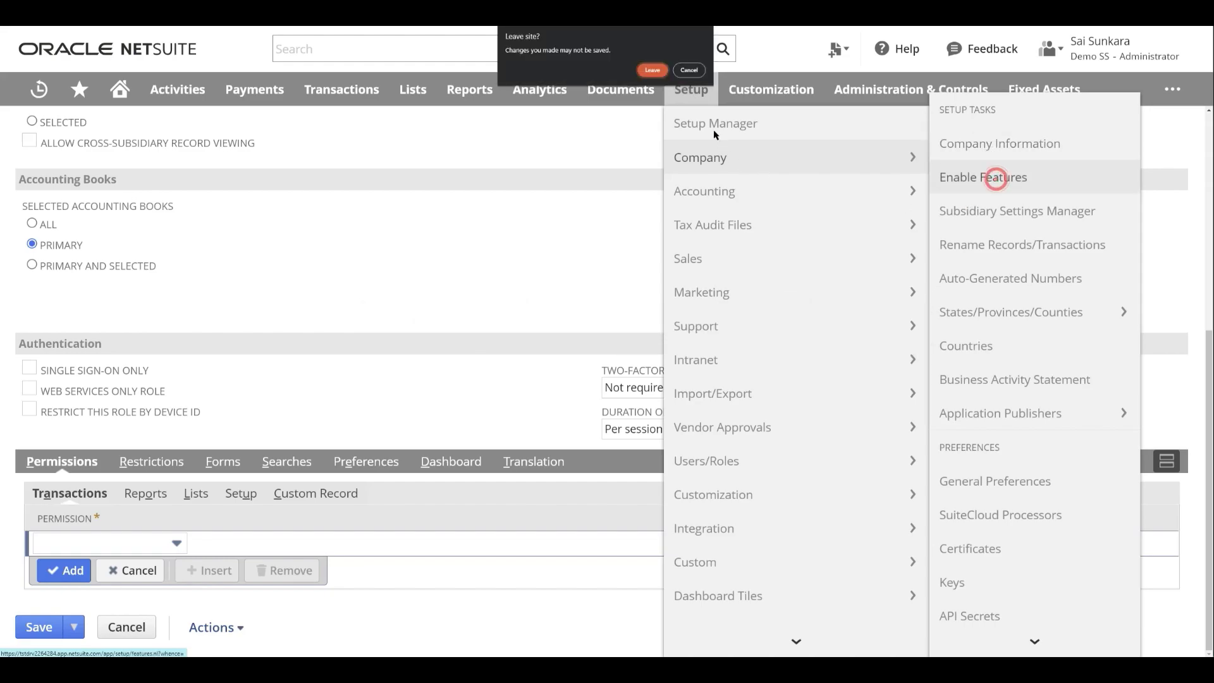
{"action": "left_click", "coordinate": [652, 71]}
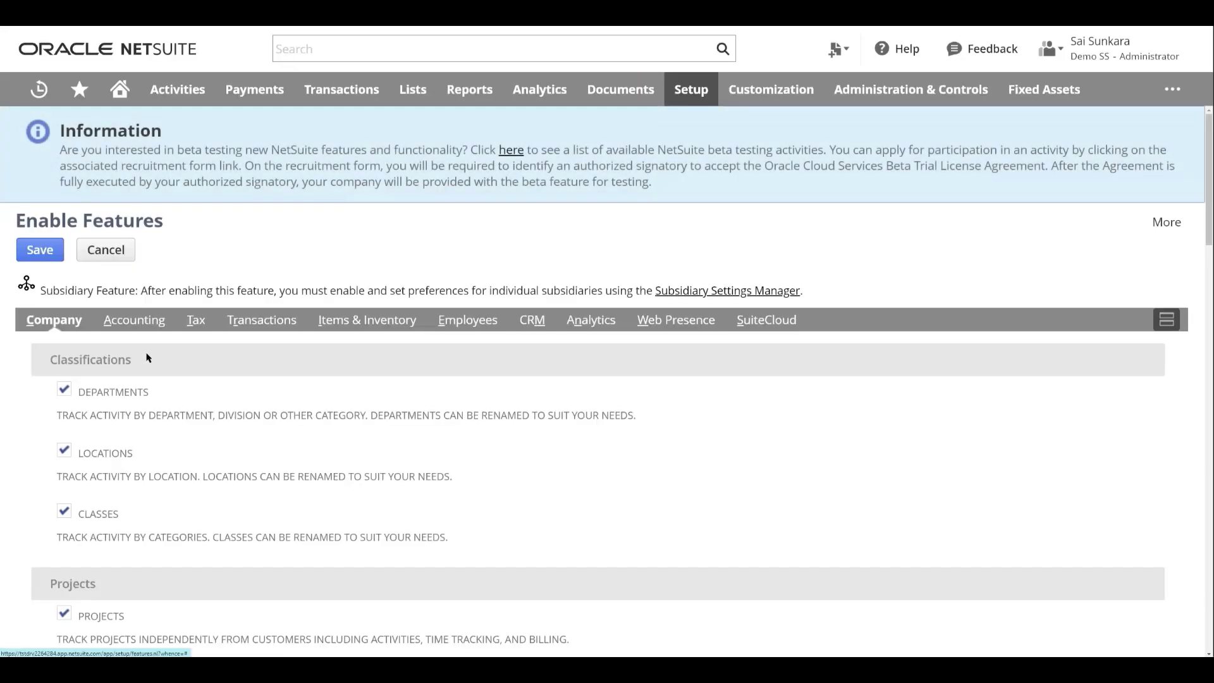
{"action": "scroll", "coordinate": [248, 430], "scroll_direction": "down", "scroll_amount": 3}
{"action": "scroll", "coordinate": [209, 425], "scroll_direction": "up", "scroll_amount": 2}
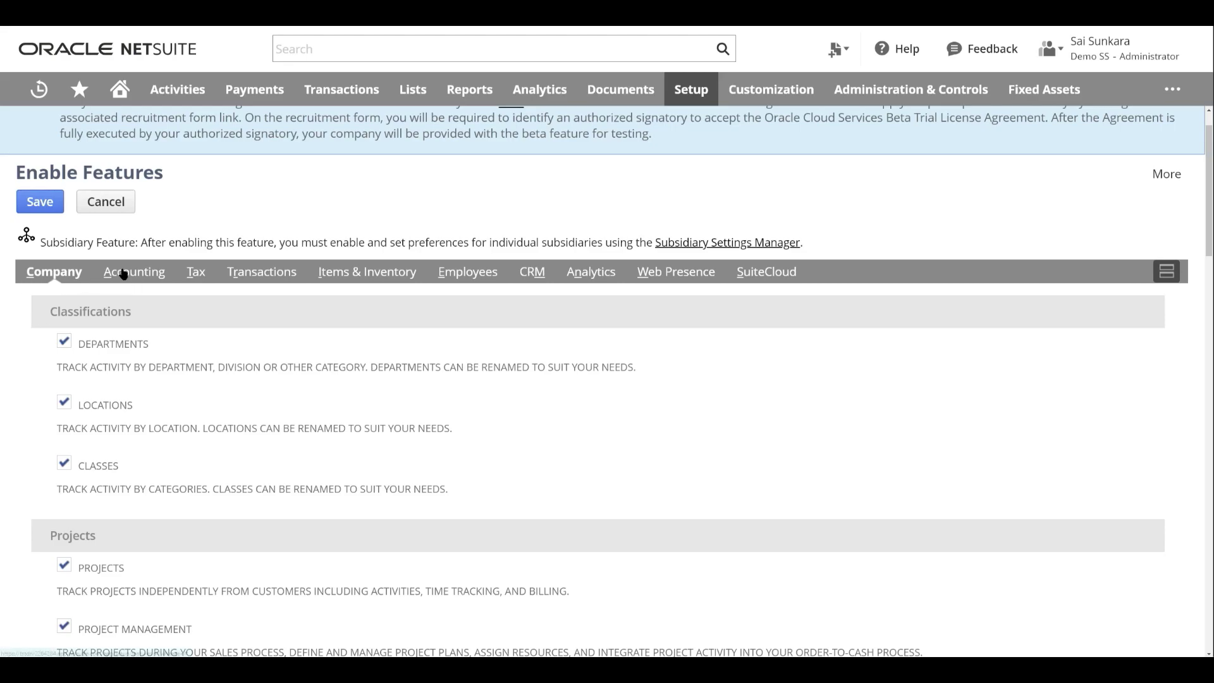
Review the Accounting, Tax and Transactions feature subtabs
{"action": "left_click", "coordinate": [124, 273]}
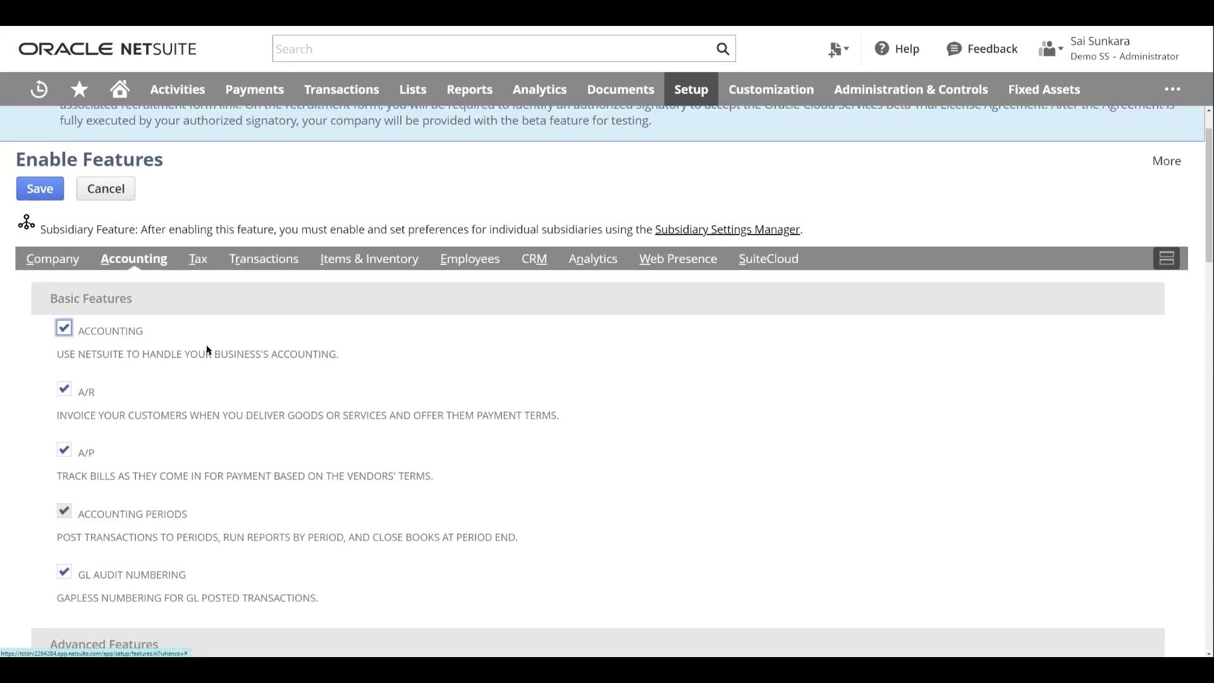
{"action": "scroll", "coordinate": [203, 316], "scroll_direction": "down", "scroll_amount": 4}
{"action": "scroll", "coordinate": [206, 347], "scroll_direction": "up", "scroll_amount": 4}
{"action": "left_click", "coordinate": [208, 278]}
{"action": "scroll", "coordinate": [292, 327], "scroll_direction": "down", "scroll_amount": 3}
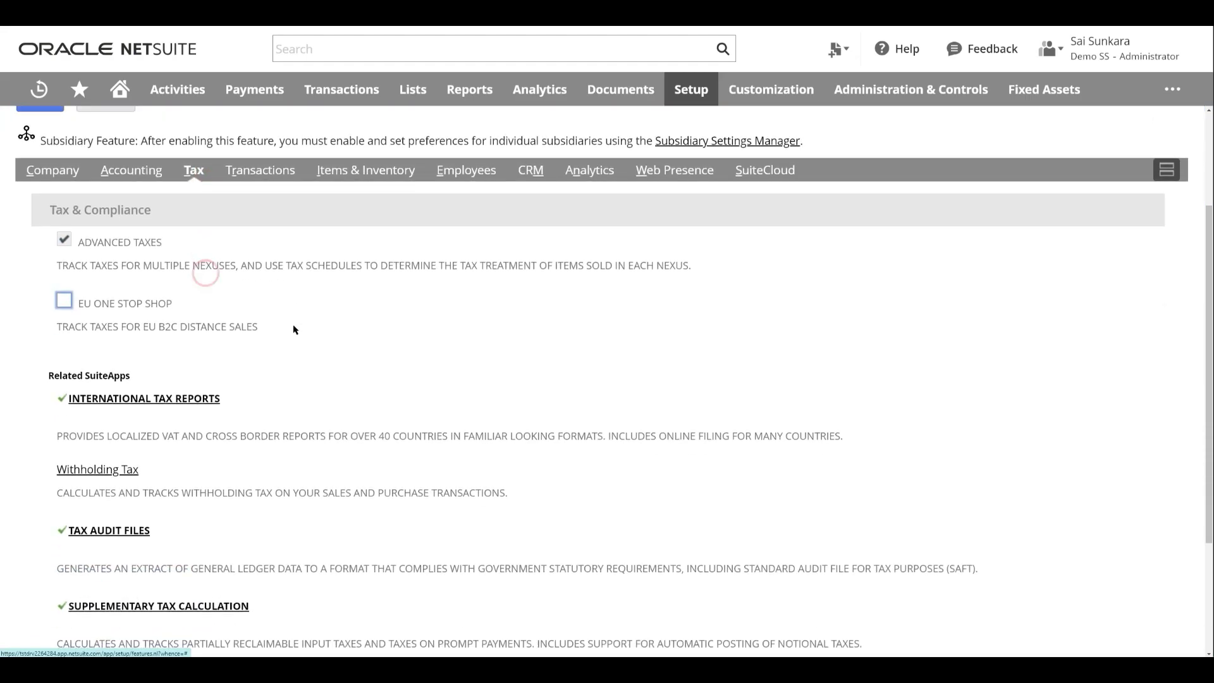
{"action": "scroll", "coordinate": [292, 328], "scroll_direction": "up", "scroll_amount": 3}
{"action": "left_click", "coordinate": [271, 273]}
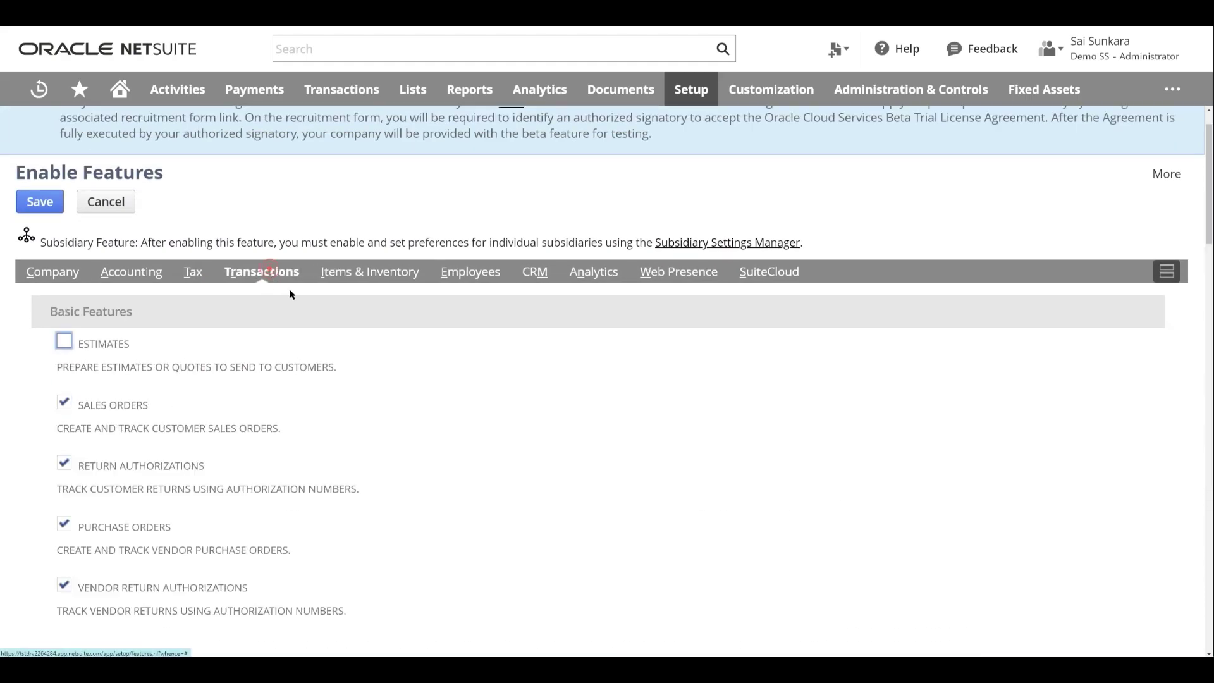
{"action": "scroll", "coordinate": [130, 385], "scroll_direction": "down", "scroll_amount": 3}
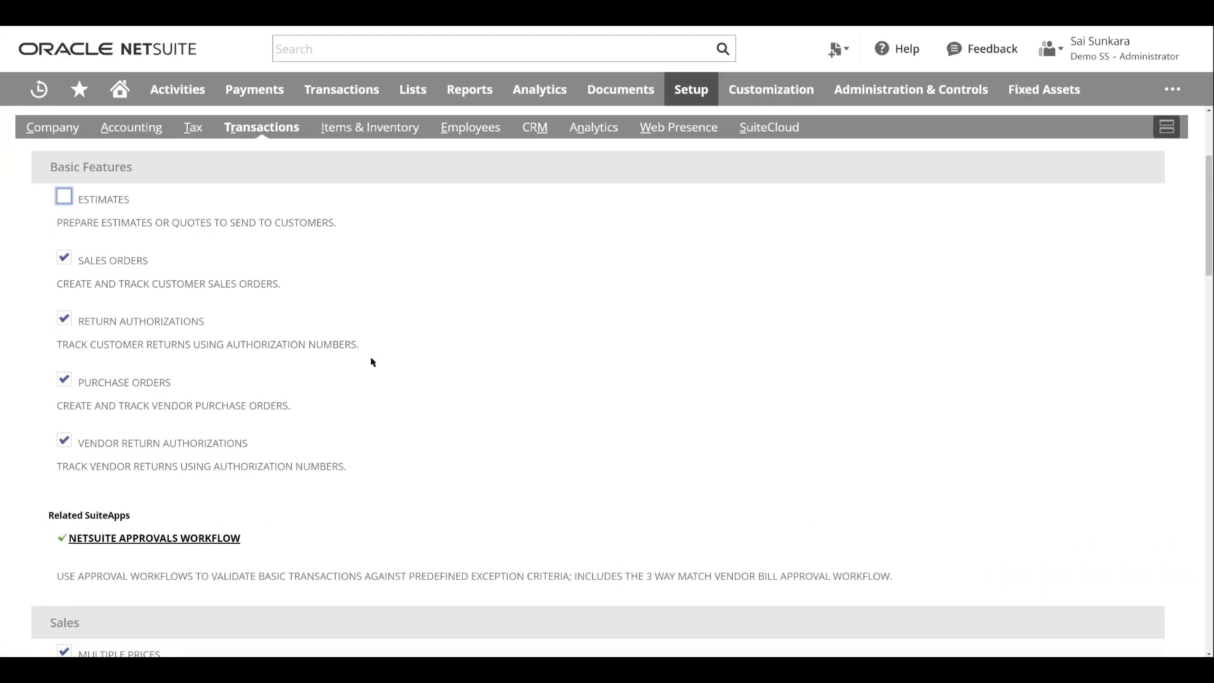
{"action": "scroll", "coordinate": [414, 317], "scroll_direction": "up", "scroll_amount": 3}
Review the Items & Inventory and Employees feature subtabs
{"action": "left_click", "coordinate": [367, 320]}
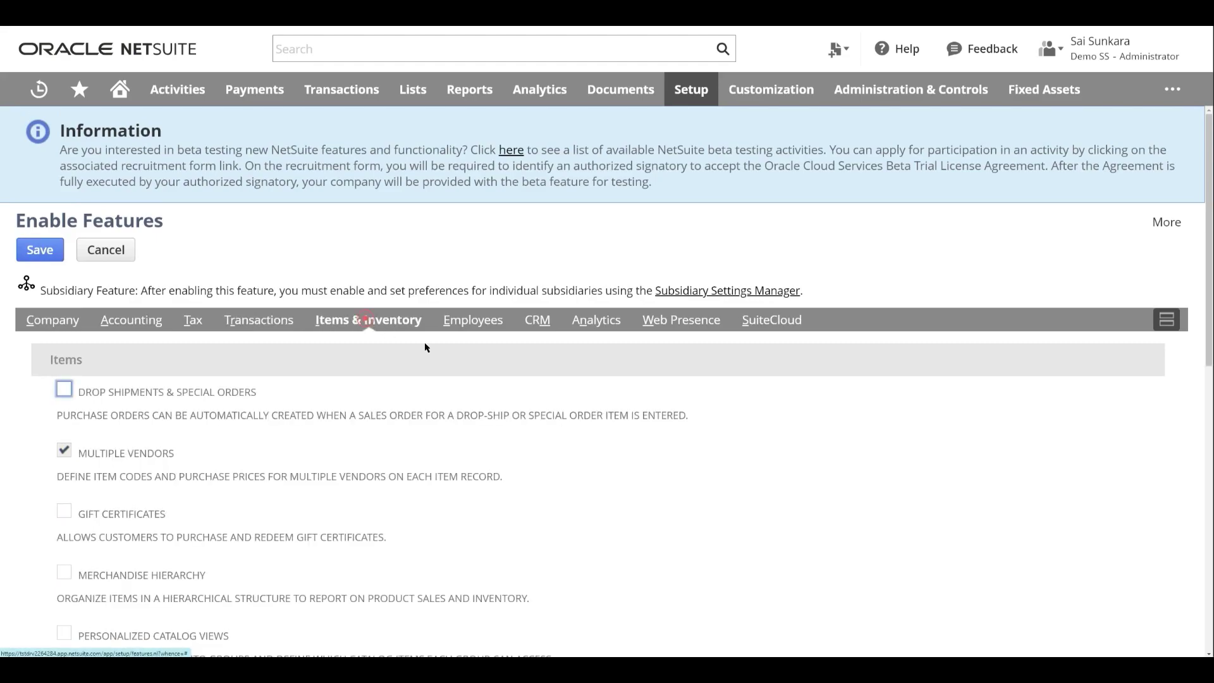
{"action": "scroll", "coordinate": [388, 411], "scroll_direction": "down", "scroll_amount": 10}
{"action": "scroll", "coordinate": [388, 407], "scroll_direction": "down", "scroll_amount": 1}
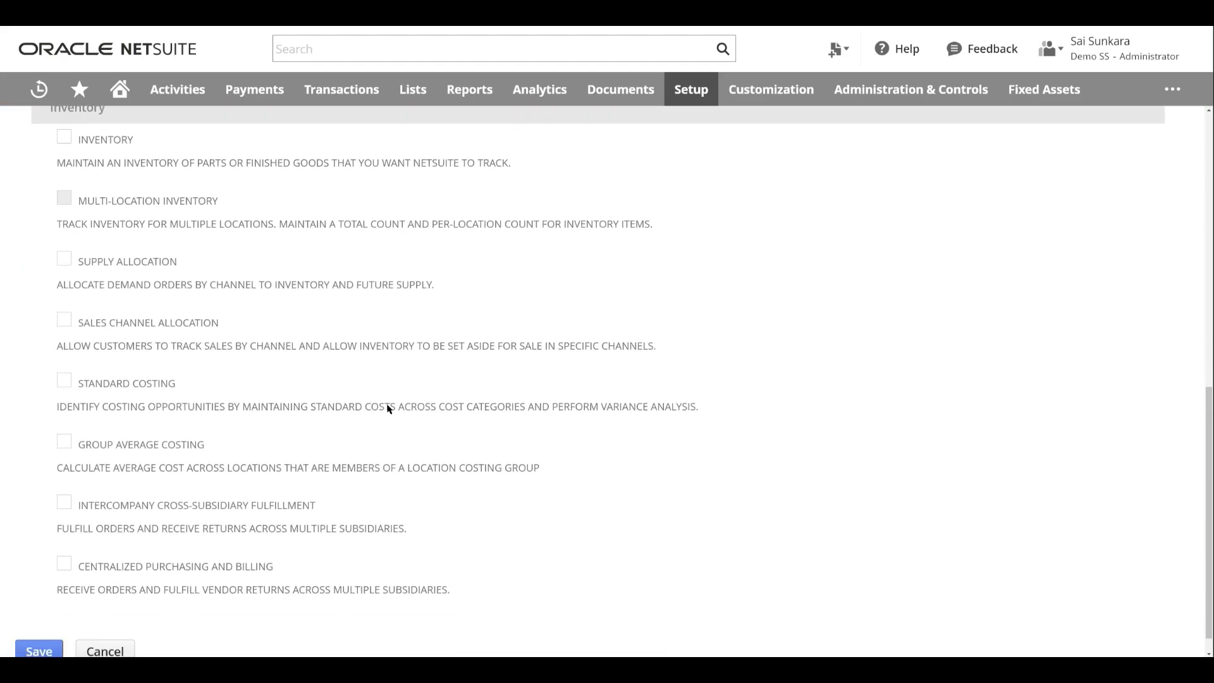
{"action": "scroll", "coordinate": [388, 407], "scroll_direction": "up", "scroll_amount": 10}
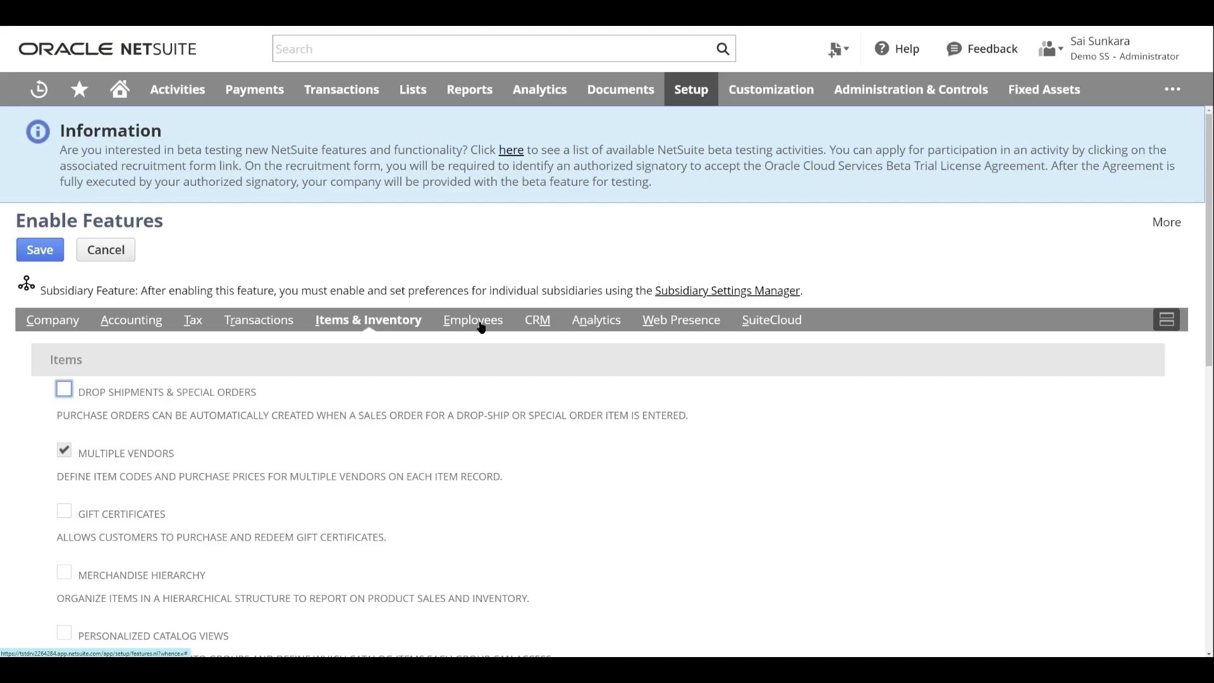
{"action": "left_click", "coordinate": [481, 325]}
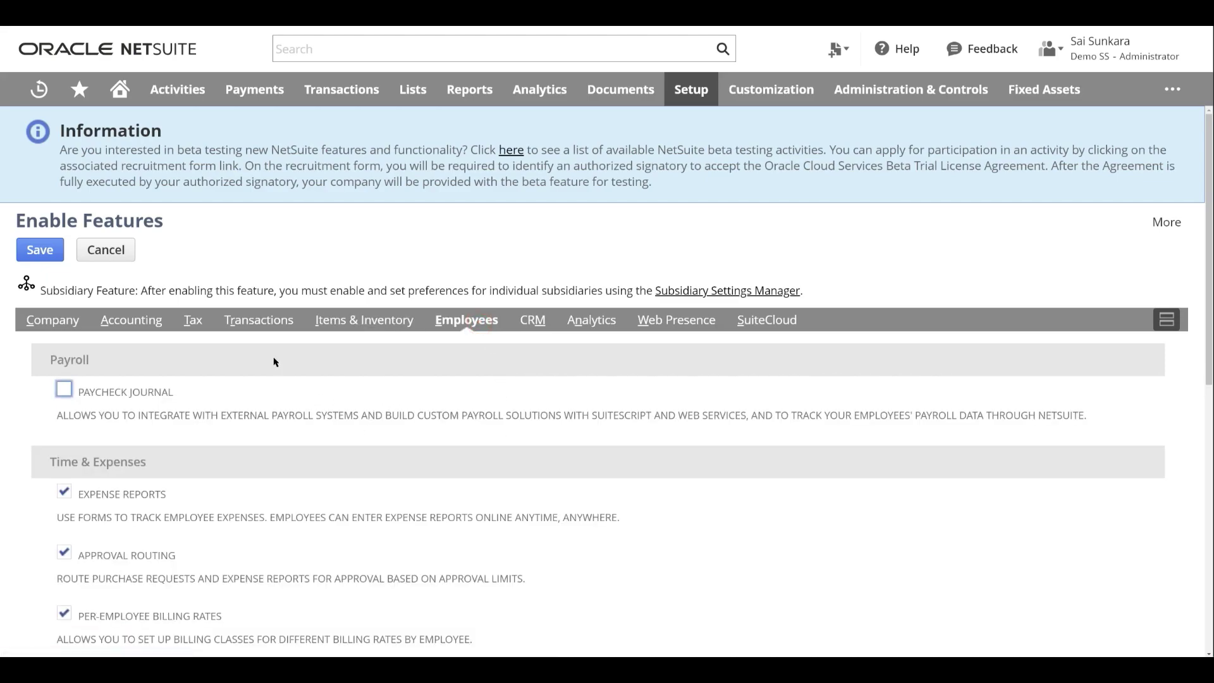
{"action": "scroll", "coordinate": [452, 403], "scroll_direction": "down", "scroll_amount": 2}
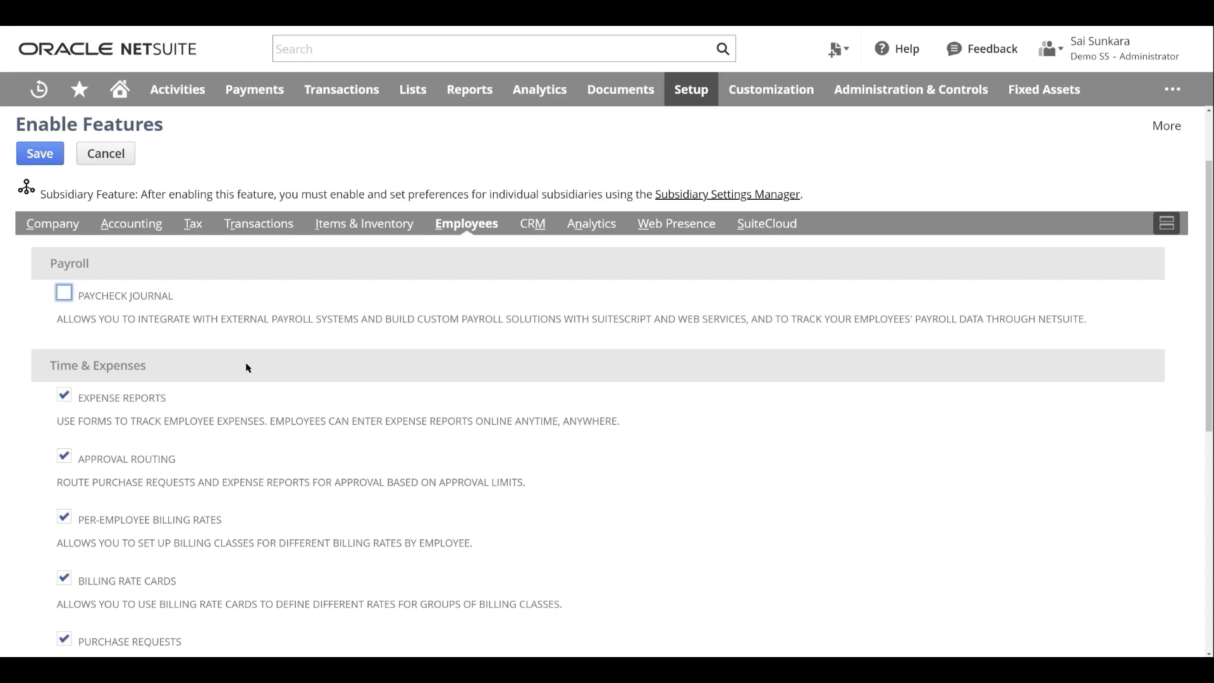
{"action": "scroll", "coordinate": [264, 379], "scroll_direction": "down", "scroll_amount": 7}
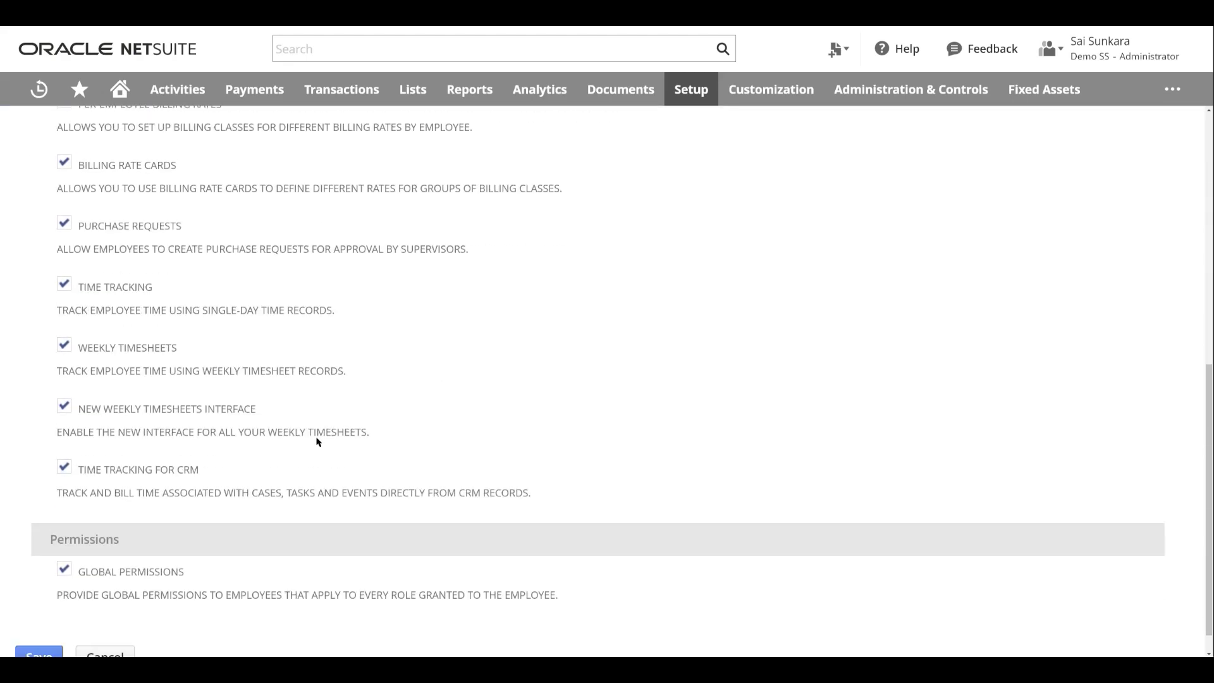
{"action": "scroll", "coordinate": [306, 477], "scroll_direction": "up", "scroll_amount": 5}
{"action": "scroll", "coordinate": [506, 436], "scroll_direction": "up", "scroll_amount": 4}
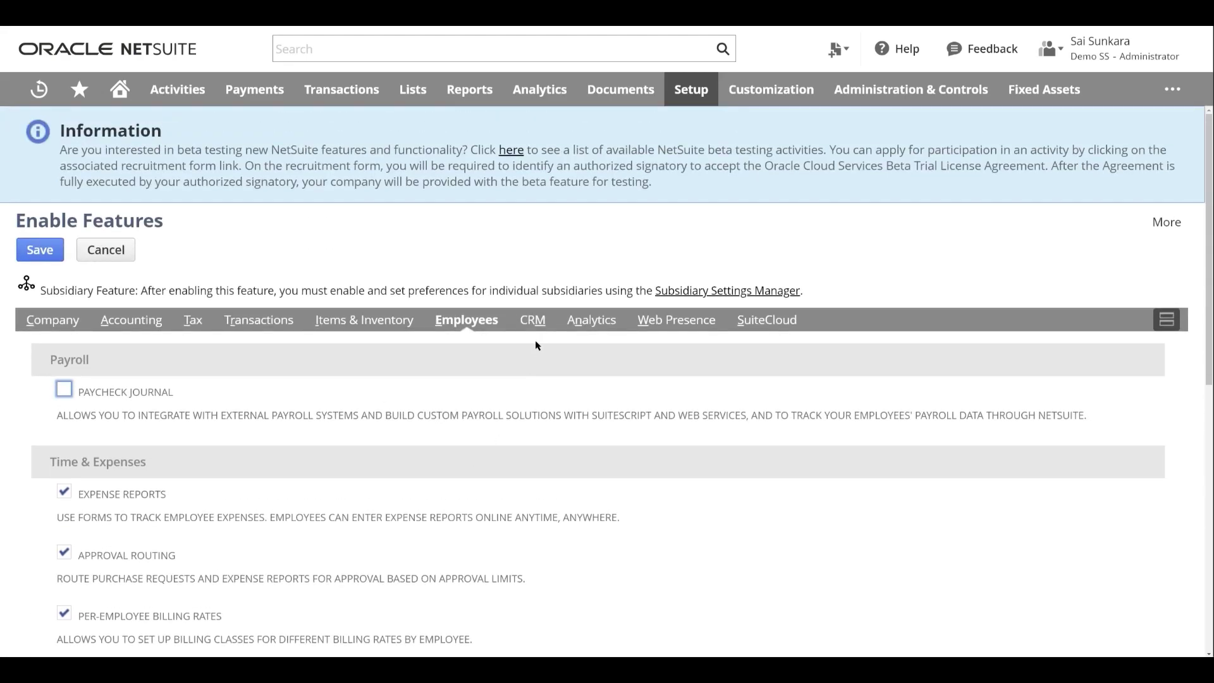
Scroll through the CRM features subtab
{"action": "left_click", "coordinate": [535, 320]}
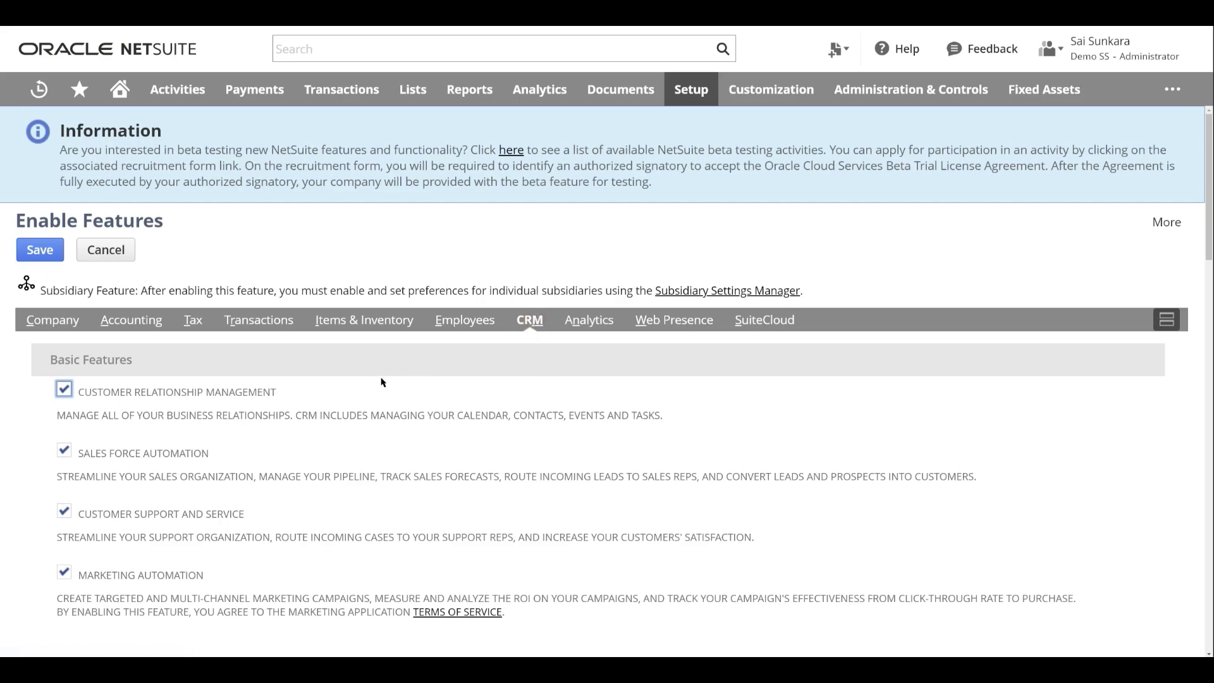
{"action": "scroll", "coordinate": [380, 386], "scroll_direction": "down", "scroll_amount": 2}
{"action": "scroll", "coordinate": [204, 452], "scroll_direction": "down", "scroll_amount": 6}
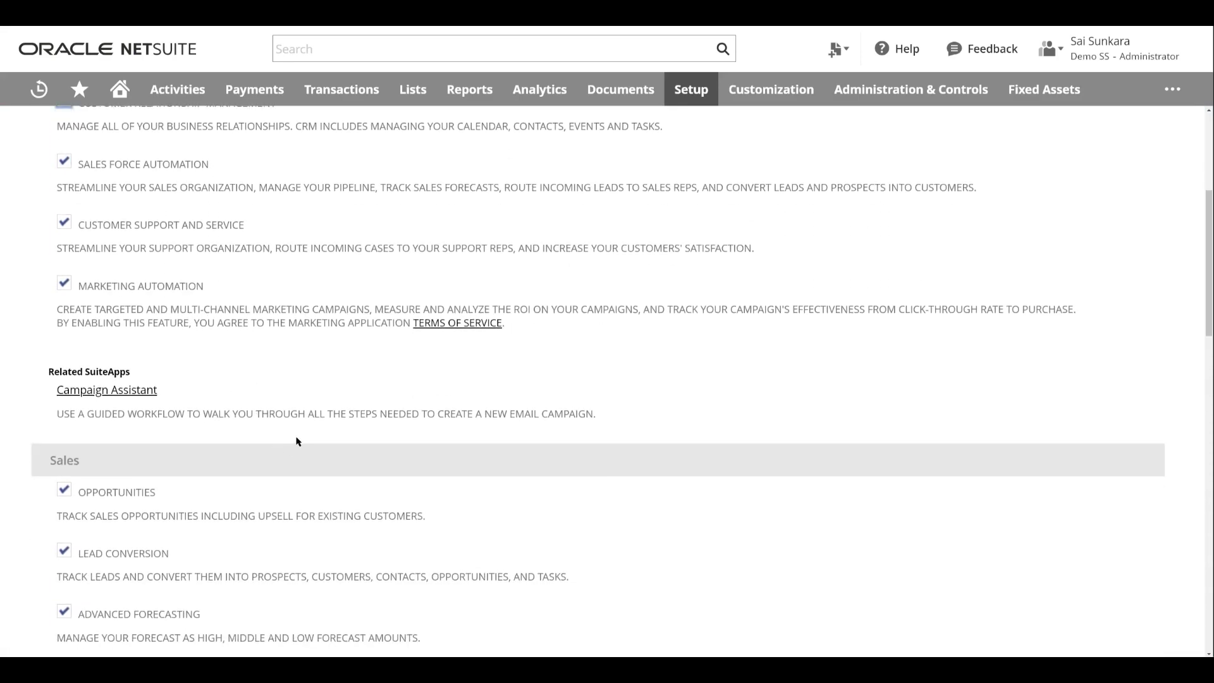
{"action": "scroll", "coordinate": [232, 506], "scroll_direction": "down", "scroll_amount": 3}
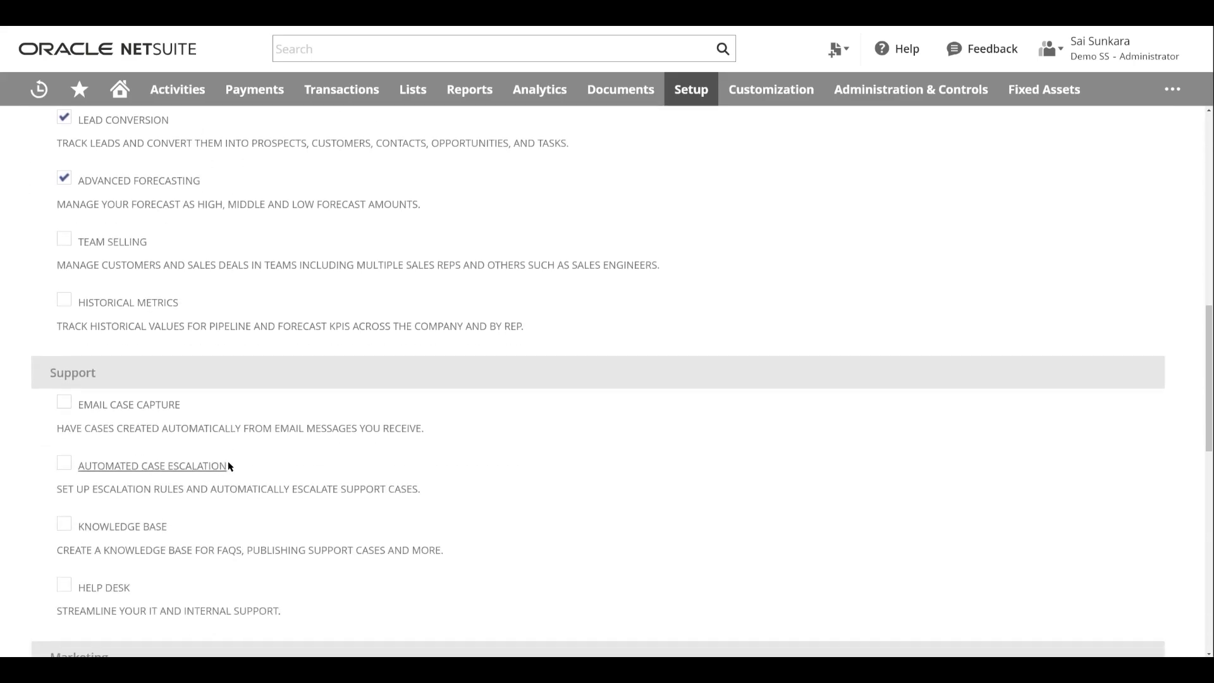
{"action": "scroll", "coordinate": [442, 423], "scroll_direction": "down", "scroll_amount": 3}
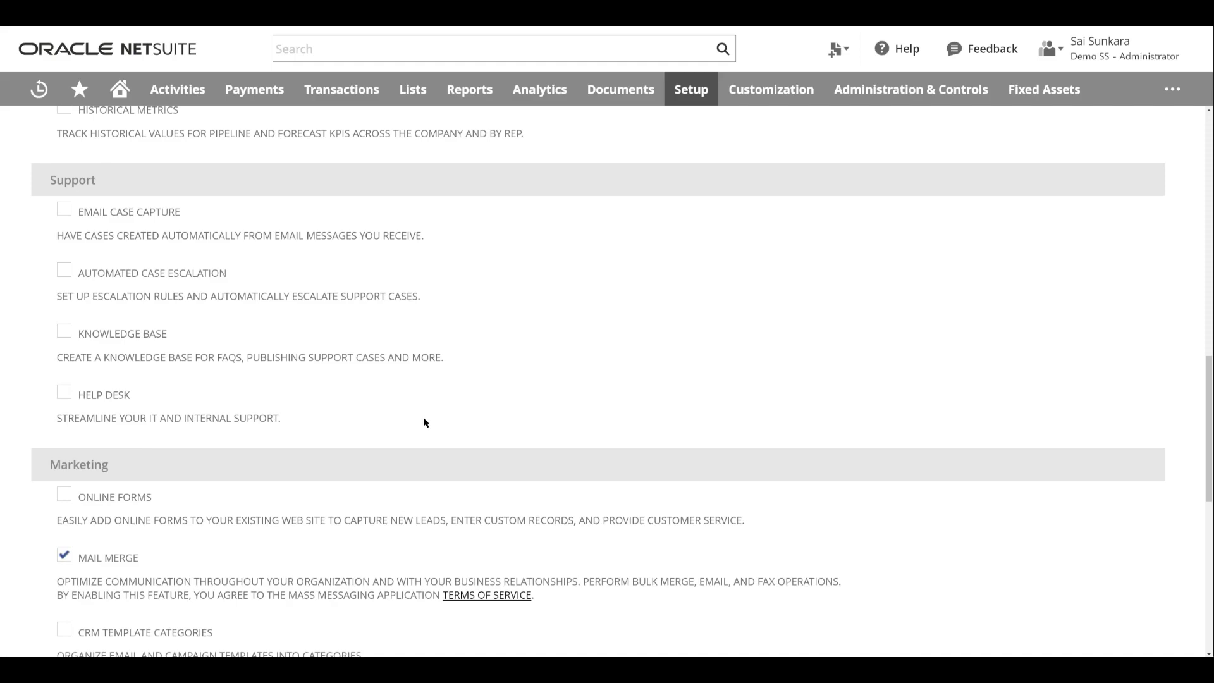
{"action": "scroll", "coordinate": [515, 327], "scroll_direction": "down", "scroll_amount": 3}
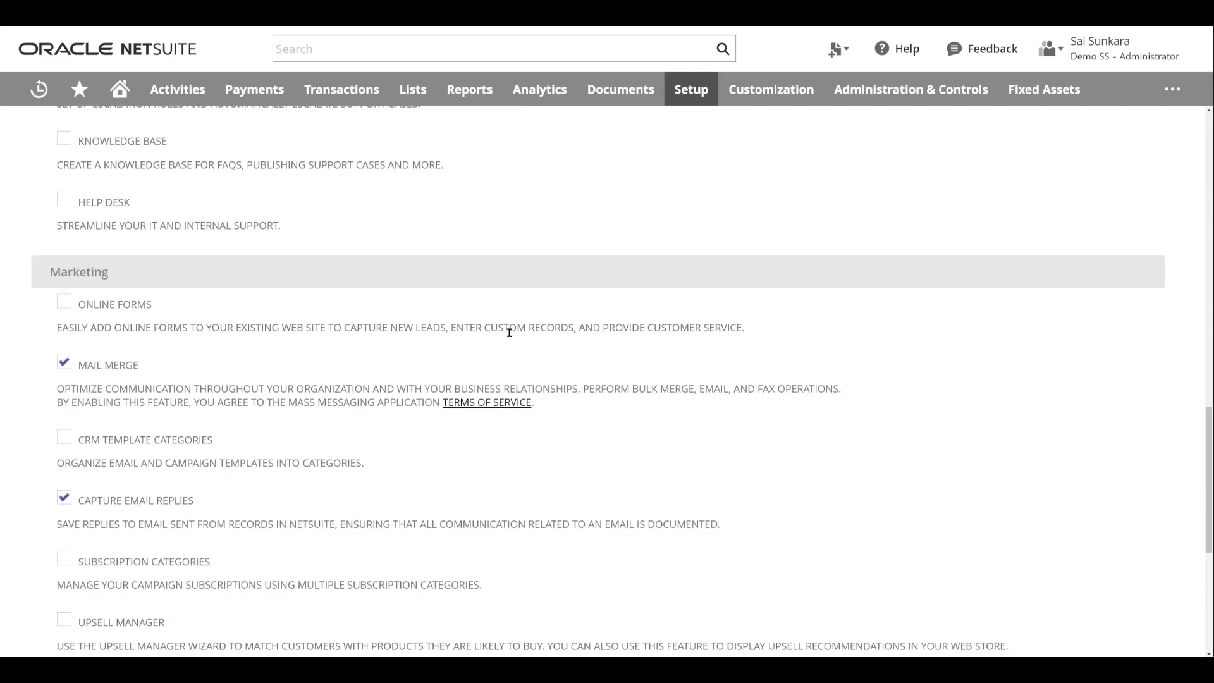
{"action": "scroll", "coordinate": [379, 379], "scroll_direction": "down", "scroll_amount": 2}
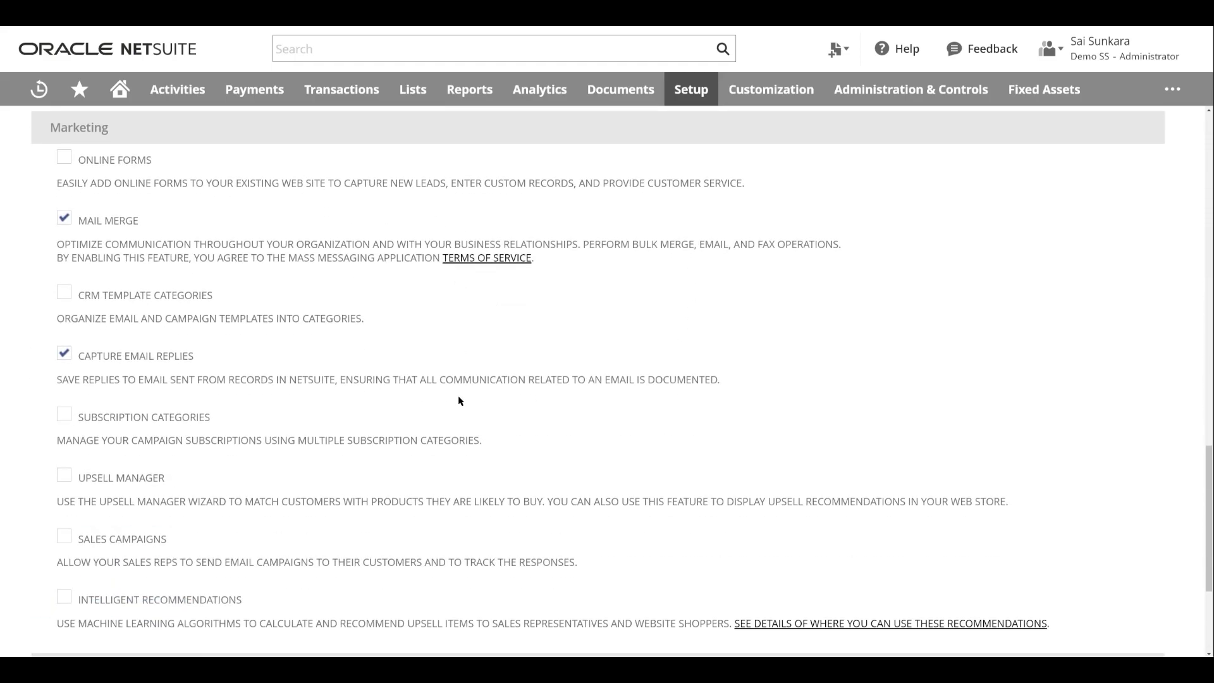
{"action": "scroll", "coordinate": [329, 360], "scroll_direction": "down", "scroll_amount": 3}
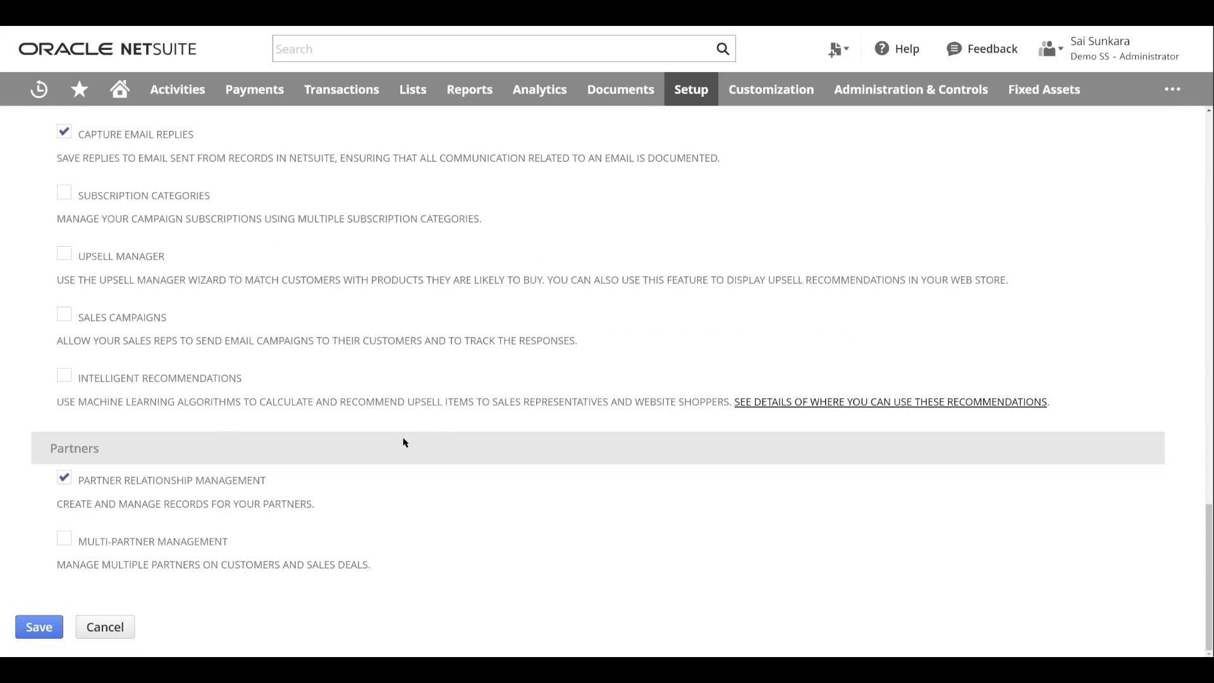
{"action": "scroll", "coordinate": [616, 452], "scroll_direction": "up", "scroll_amount": 15}
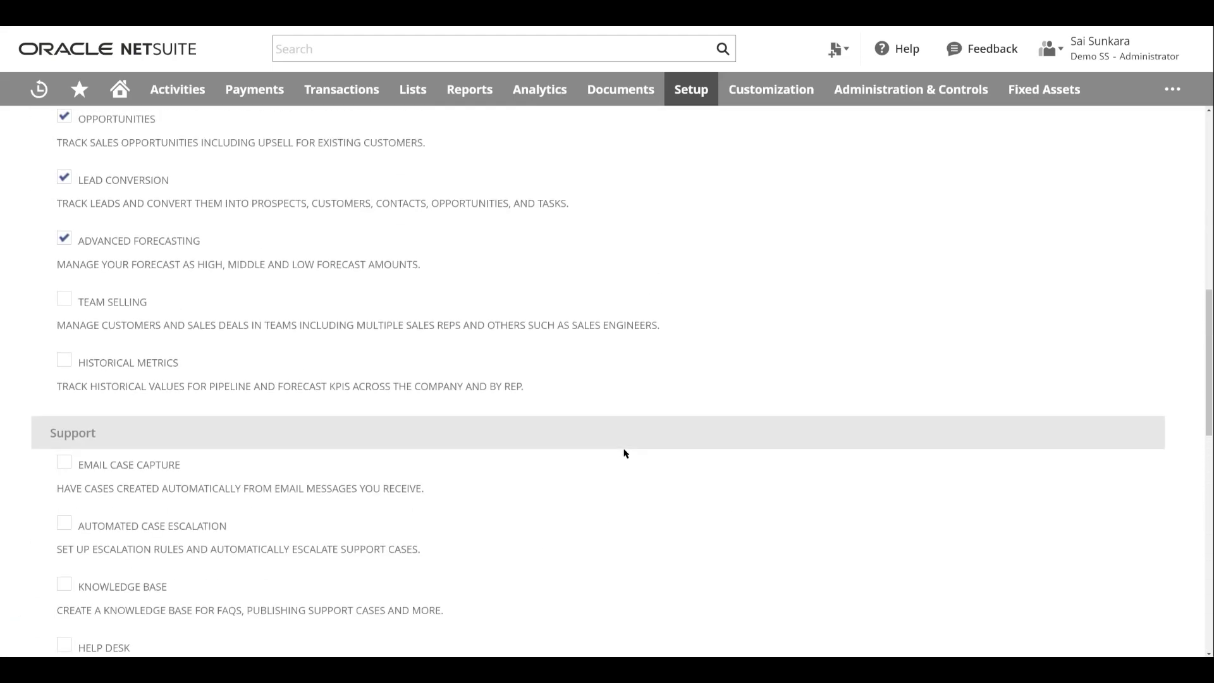
Review the Analytics and Web Presence feature subtabs
{"action": "left_click", "coordinate": [605, 324]}
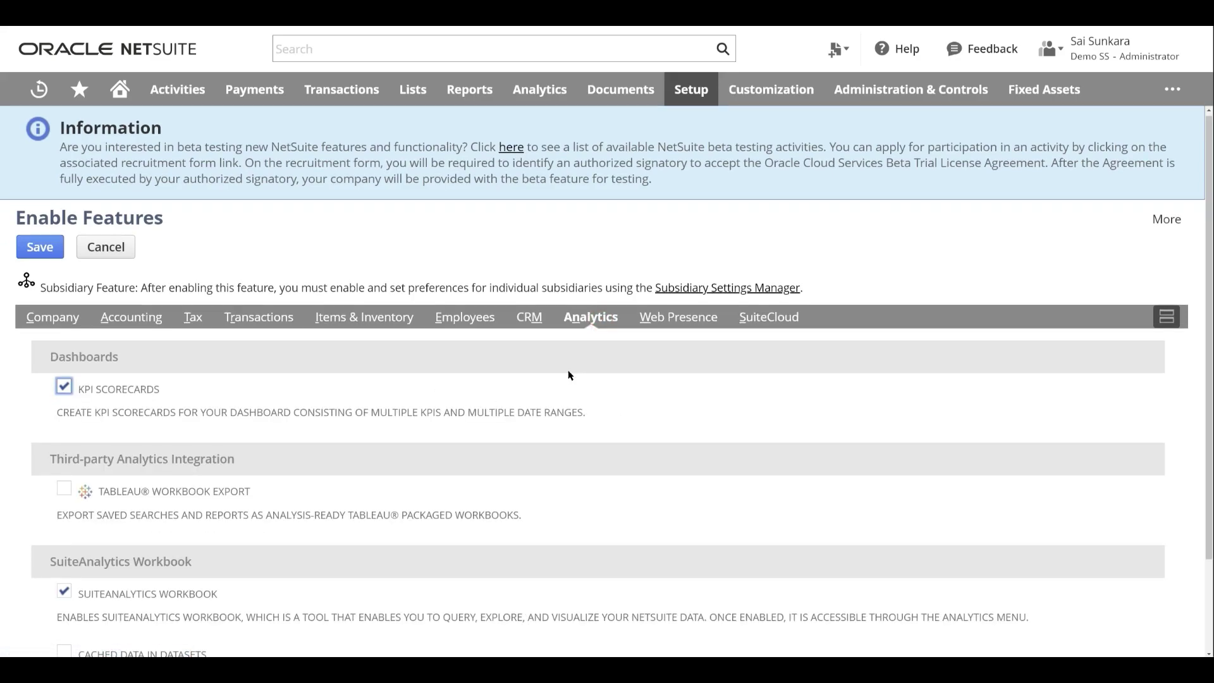
{"action": "scroll", "coordinate": [559, 378], "scroll_direction": "down", "scroll_amount": 2}
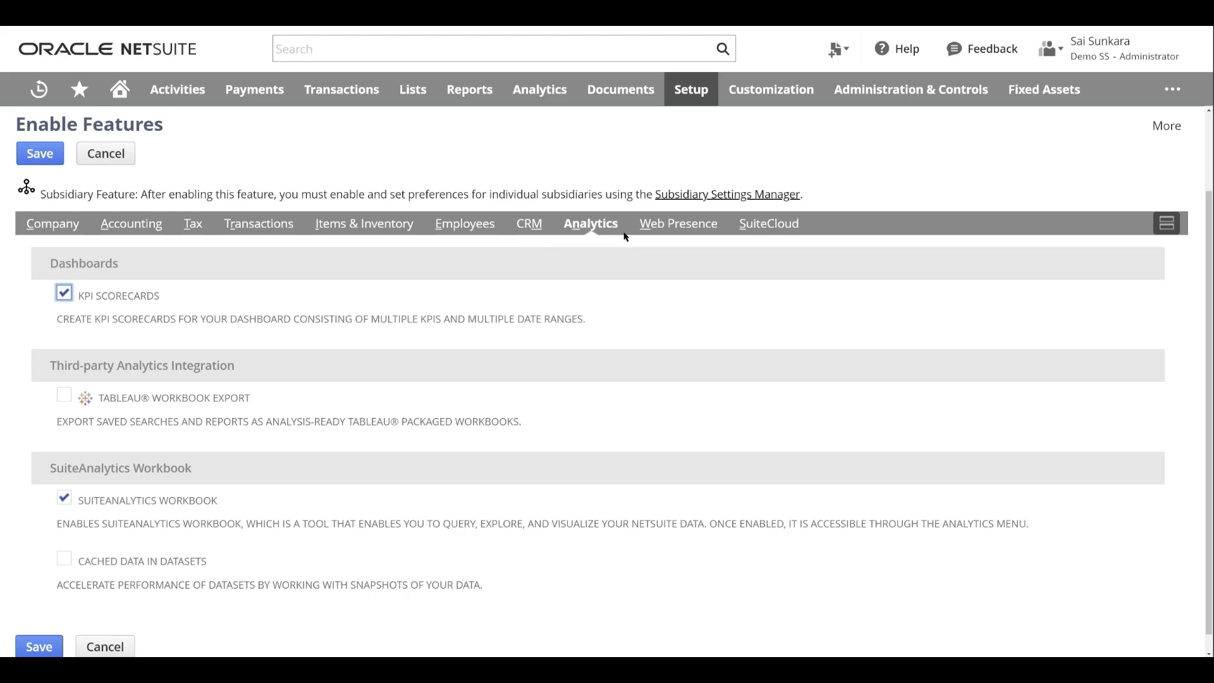
{"action": "left_click", "coordinate": [692, 234]}
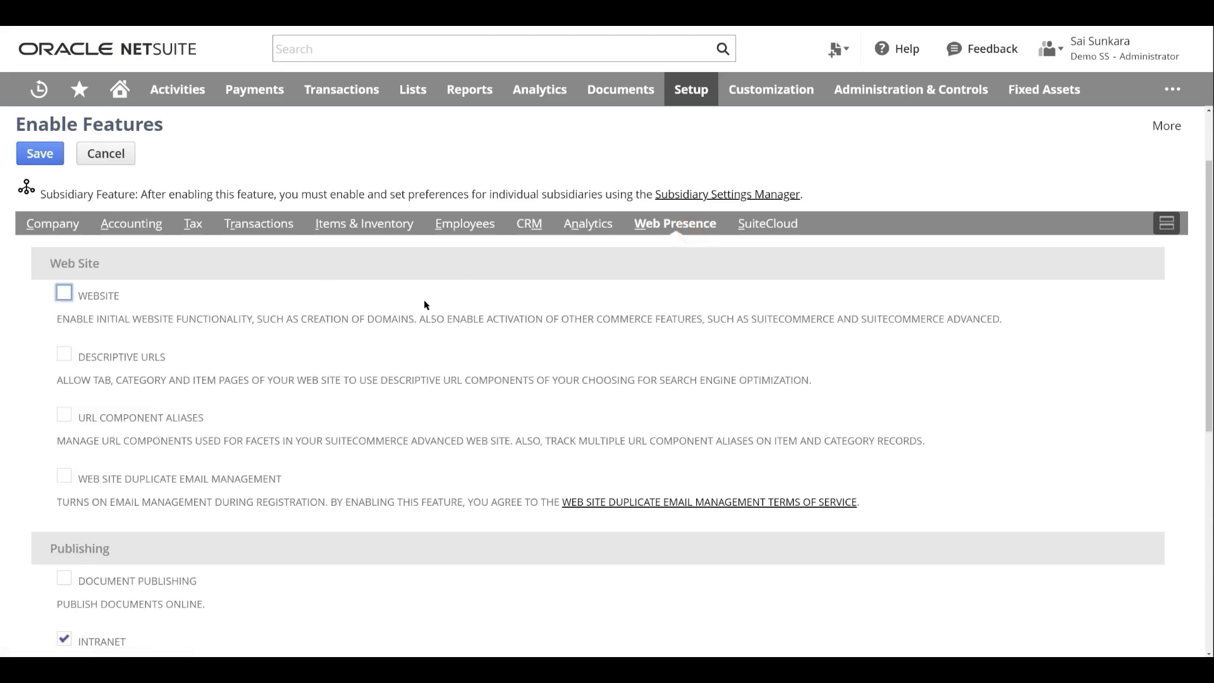
{"action": "scroll", "coordinate": [524, 310], "scroll_direction": "down", "scroll_amount": 3}
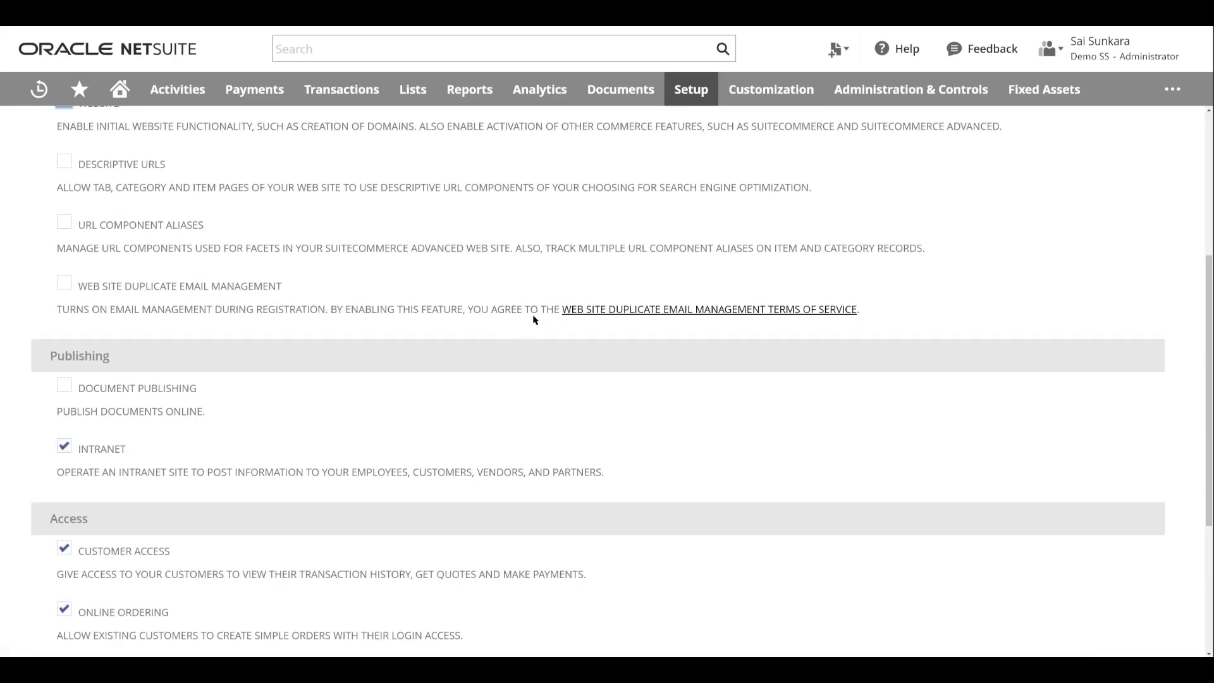
{"action": "scroll", "coordinate": [533, 320], "scroll_direction": "up", "scroll_amount": 3}
{"action": "scroll", "coordinate": [503, 320], "scroll_direction": "down", "scroll_amount": 7}
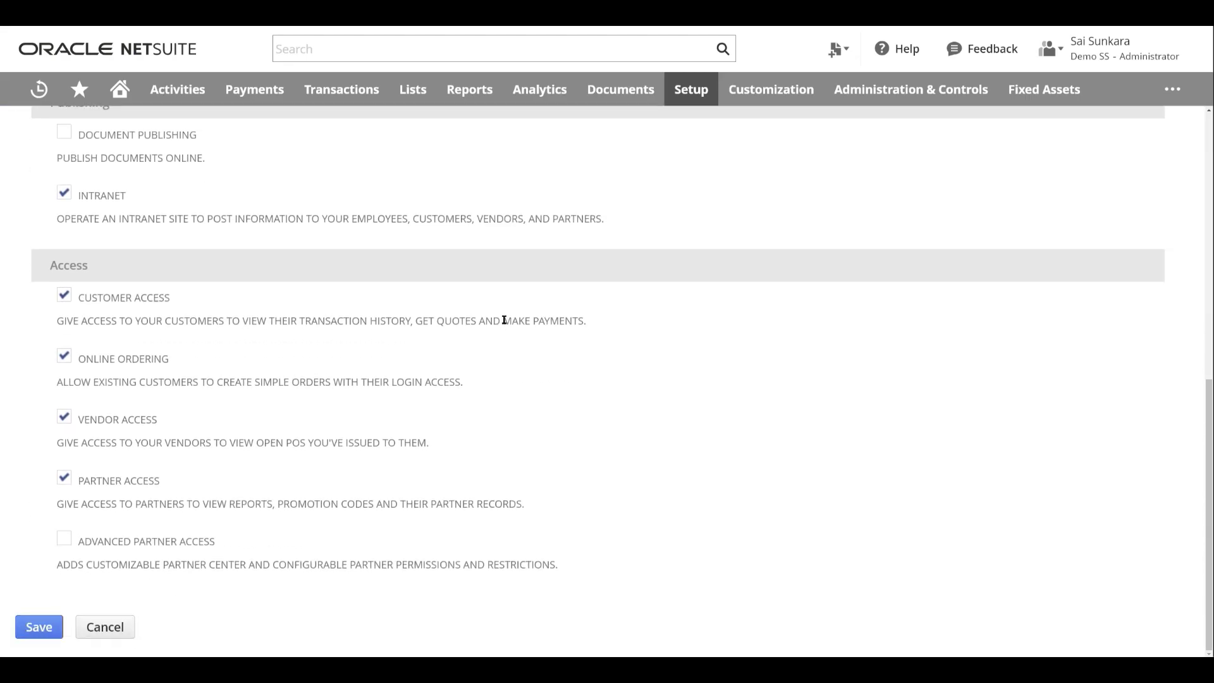
{"action": "scroll", "coordinate": [504, 319], "scroll_direction": "up", "scroll_amount": 10}
Show the SuiteCloud features, including Custom Records and Advanced PDF/HTML Templates
{"action": "left_click", "coordinate": [768, 210]}
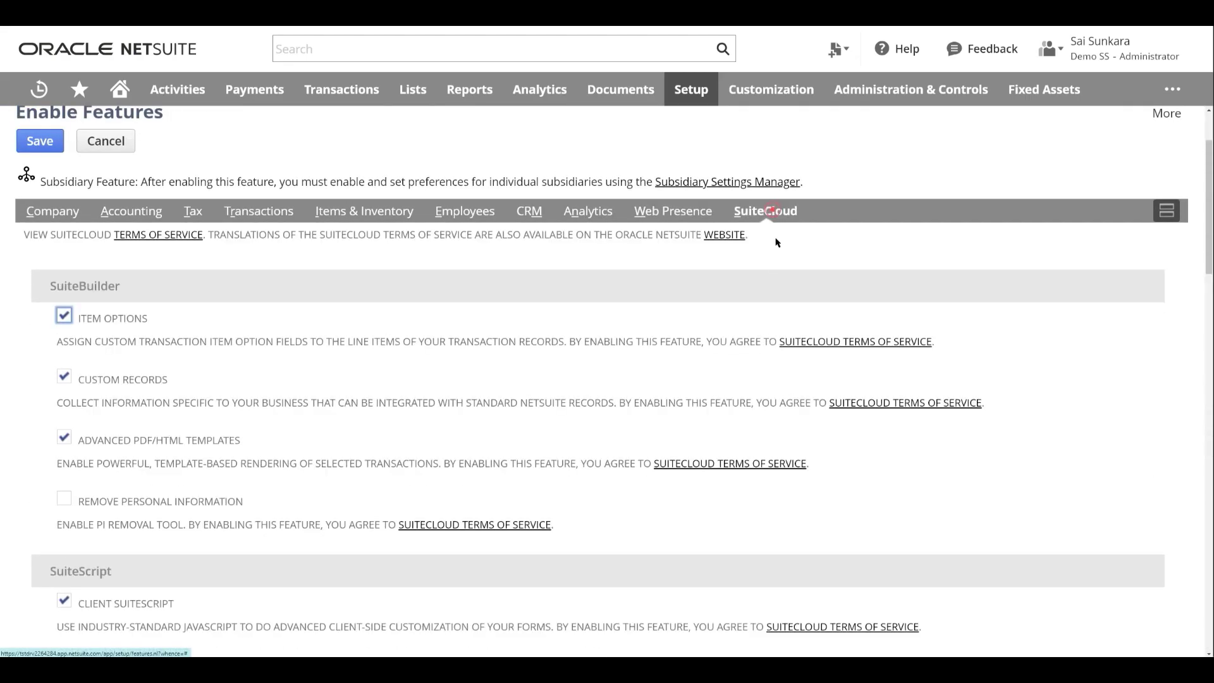
{"action": "scroll", "coordinate": [382, 397], "scroll_direction": "down", "scroll_amount": 4}
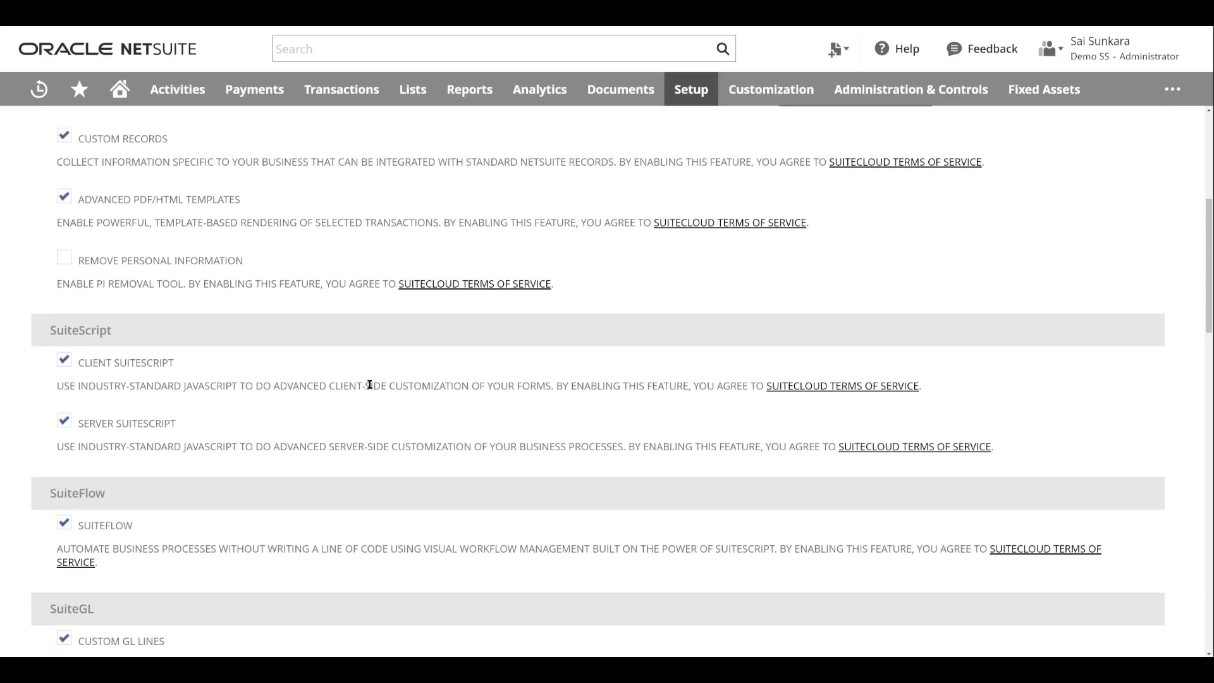
{"action": "scroll", "coordinate": [389, 281], "scroll_direction": "down", "scroll_amount": 2}
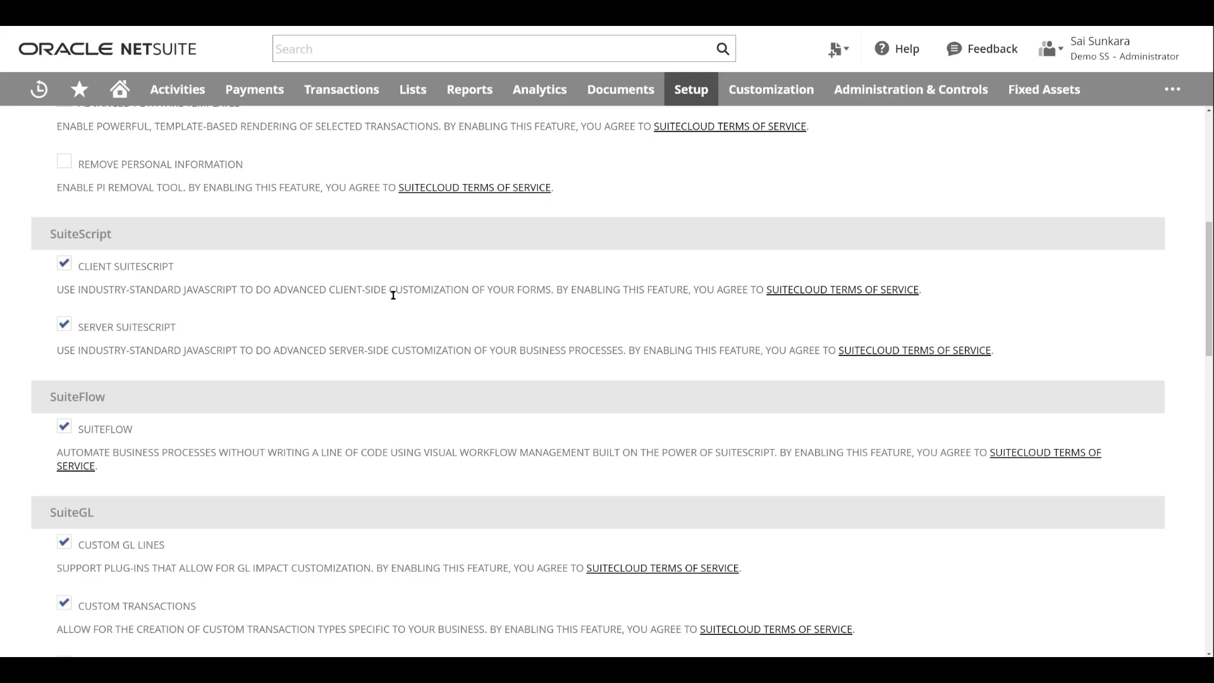
{"action": "scroll", "coordinate": [392, 295], "scroll_direction": "up", "scroll_amount": 7}
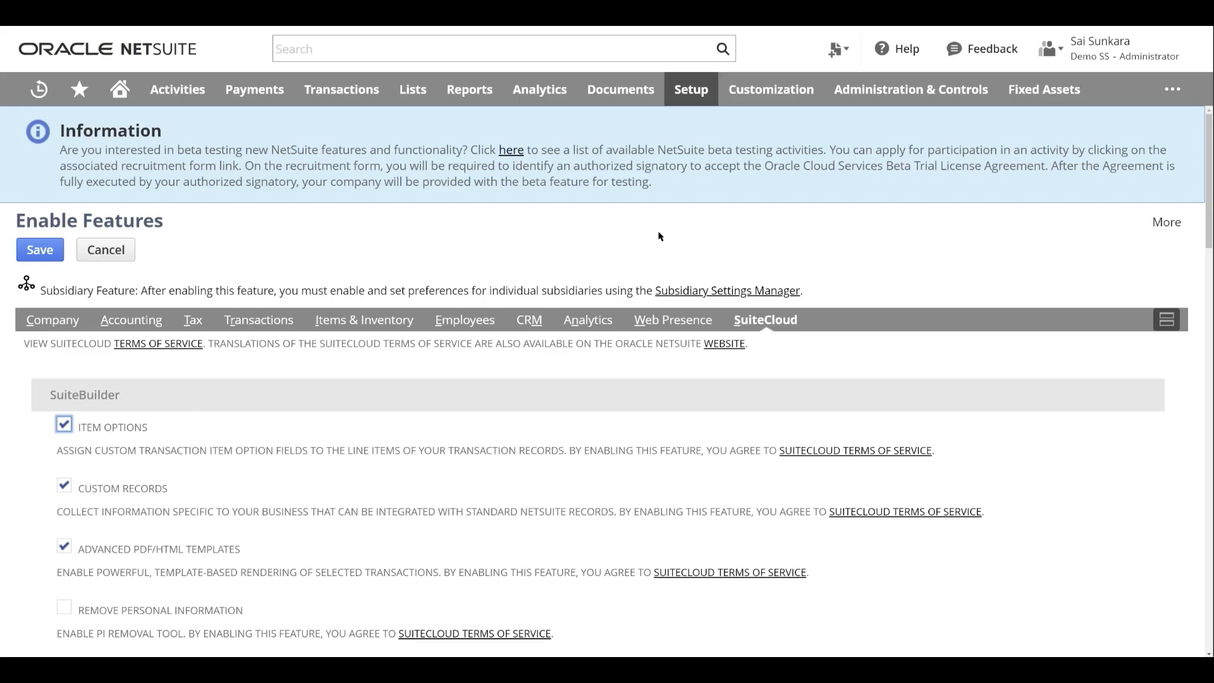
Open Customization > Lists, Records, & Fields > Record Types
{"action": "mouse_move", "coordinate": [767, 87]}
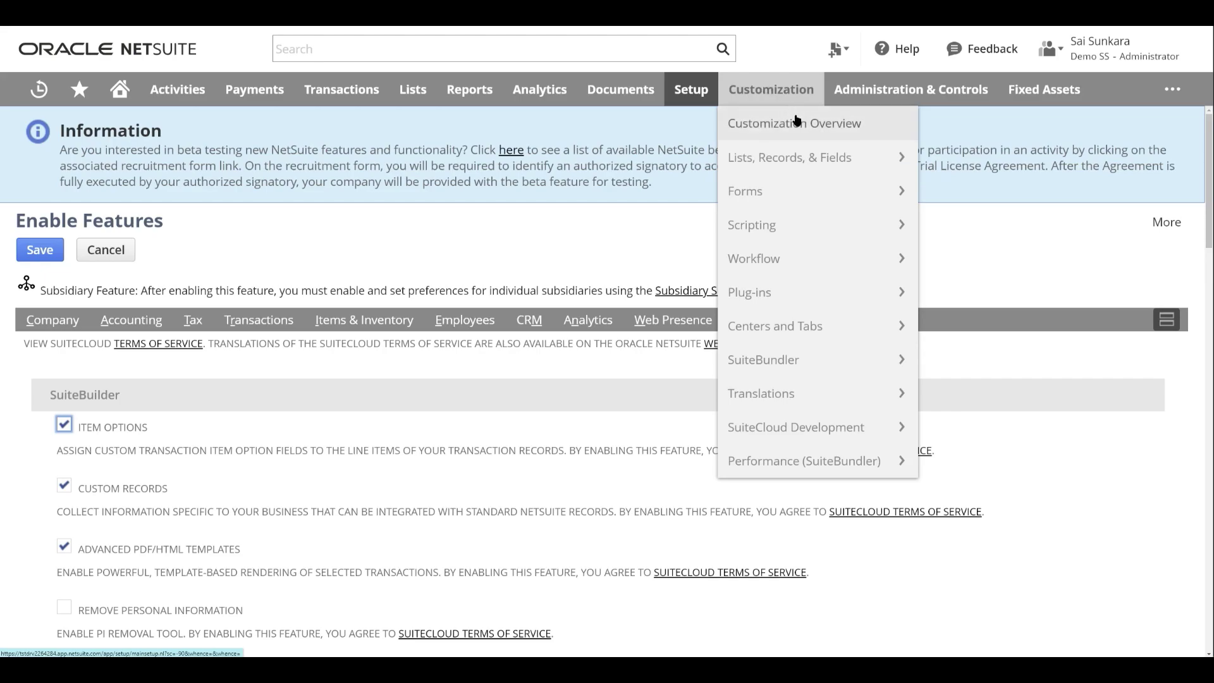
{"action": "mouse_move", "coordinate": [814, 163]}
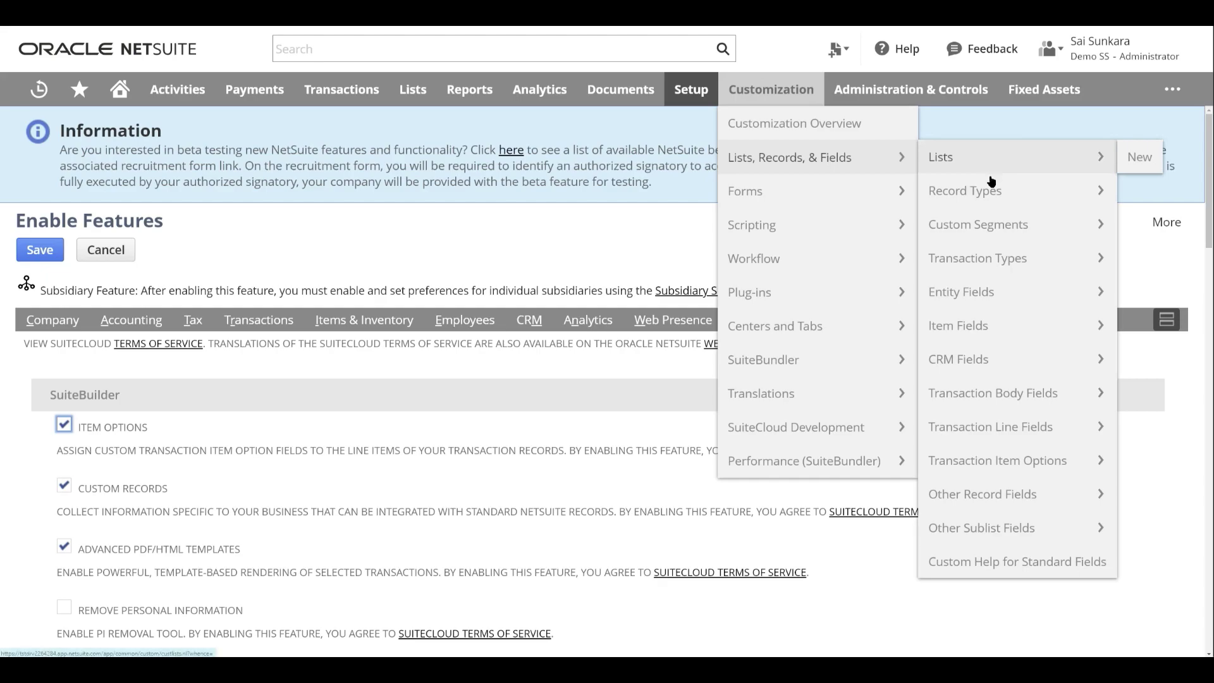
{"action": "mouse_move", "coordinate": [989, 196]}
{"action": "left_click_drag", "start_coordinate": [988, 195], "coordinate": [978, 194]}
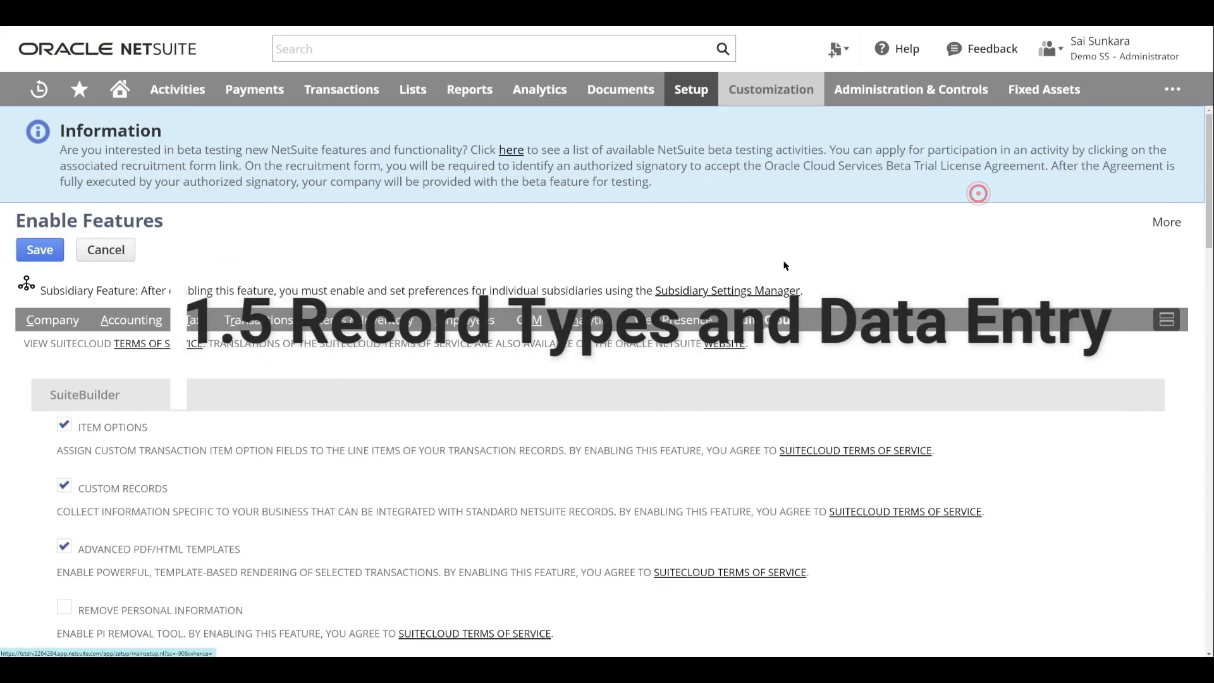
{"action": "scroll", "coordinate": [604, 455], "scroll_direction": "down", "scroll_amount": 4}
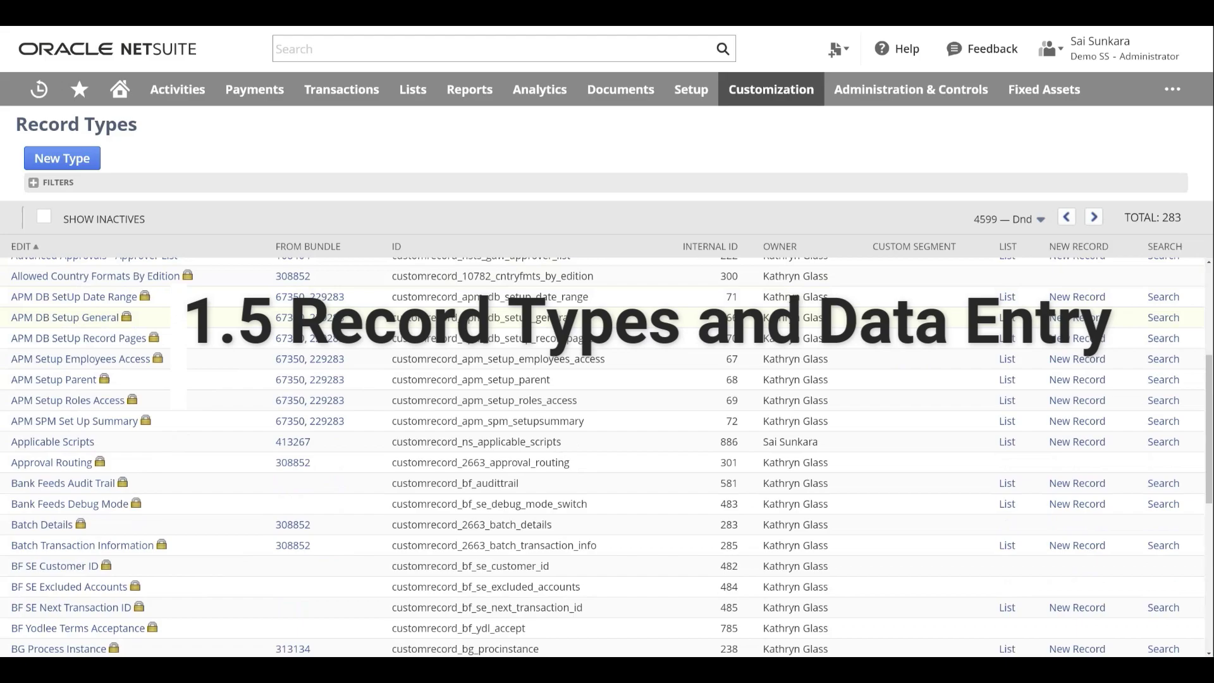
{"action": "scroll", "coordinate": [326, 318], "scroll_direction": "down", "scroll_amount": 7}
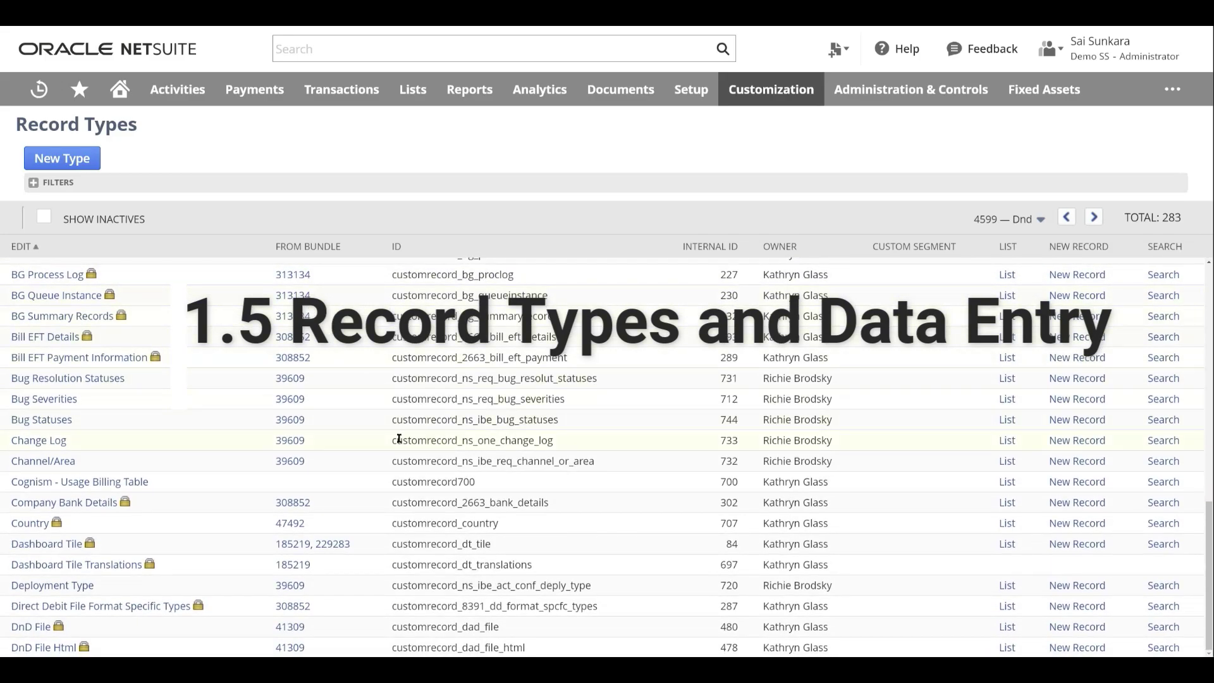
{"action": "scroll", "coordinate": [398, 438], "scroll_direction": "up", "scroll_amount": 6}
Jump to the Transaction — Zab Renewal, then Zab Renewal Estimate — Zengin page ranges
{"action": "left_click", "coordinate": [1010, 219]}
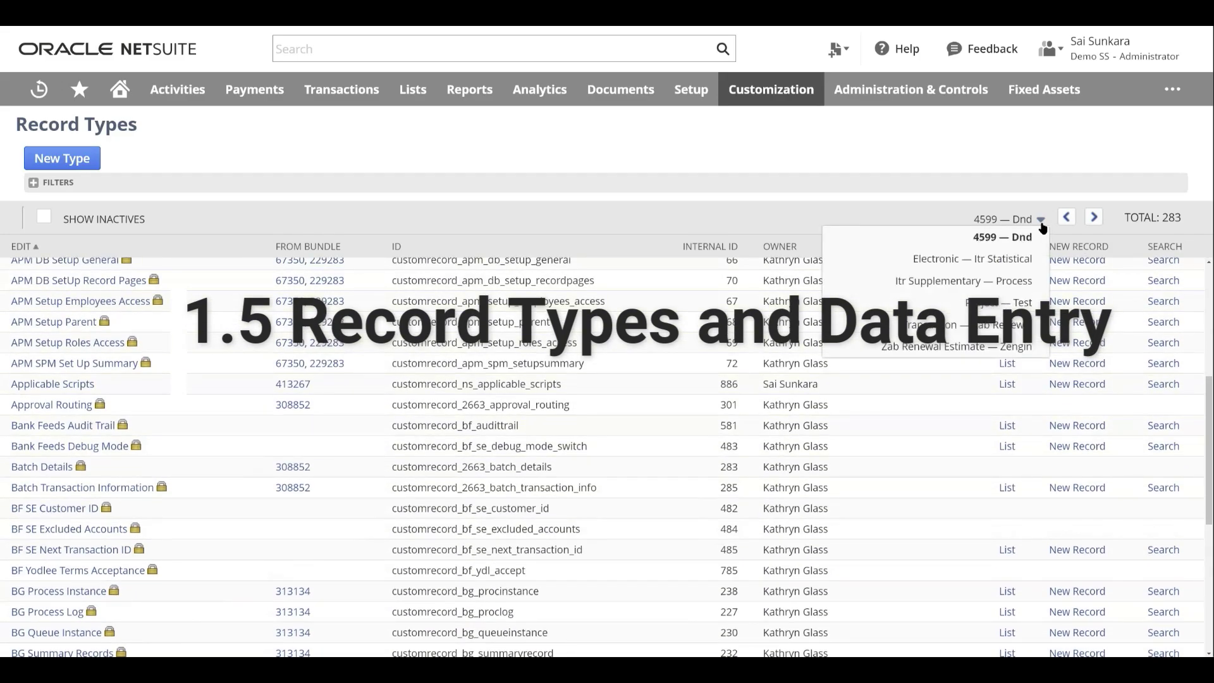
{"action": "left_click", "coordinate": [997, 327]}
{"action": "scroll", "coordinate": [407, 354], "scroll_direction": "down", "scroll_amount": 6}
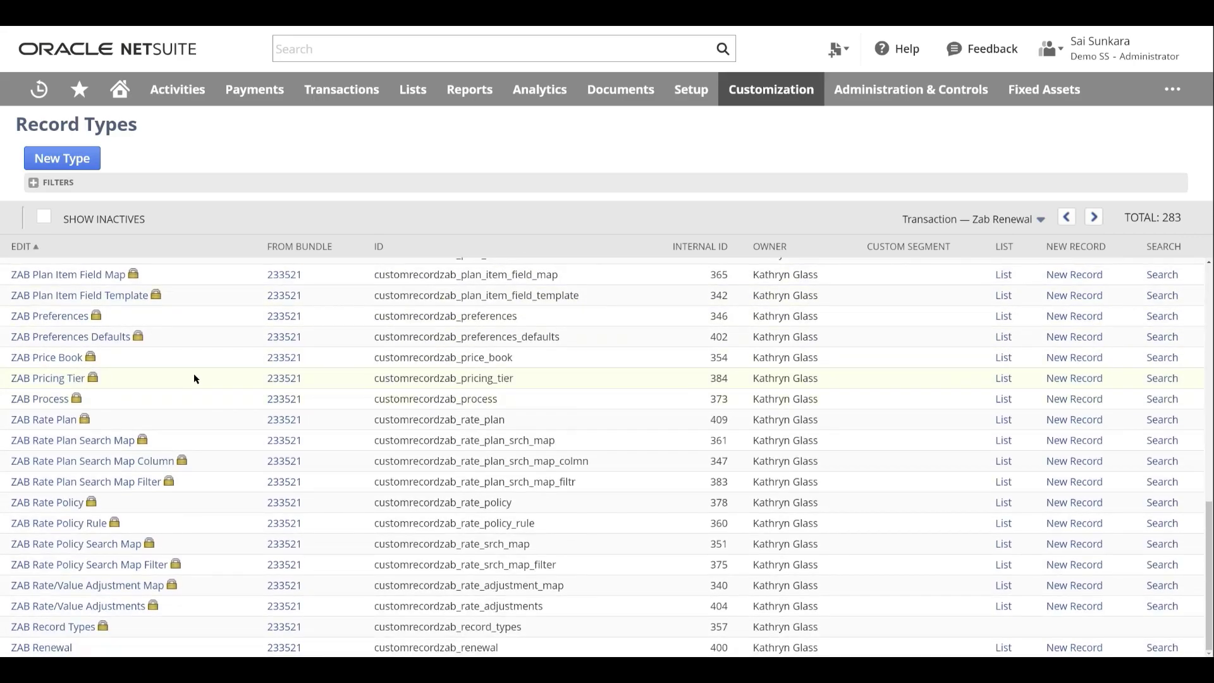
{"action": "scroll", "coordinate": [198, 385], "scroll_direction": "up", "scroll_amount": 15}
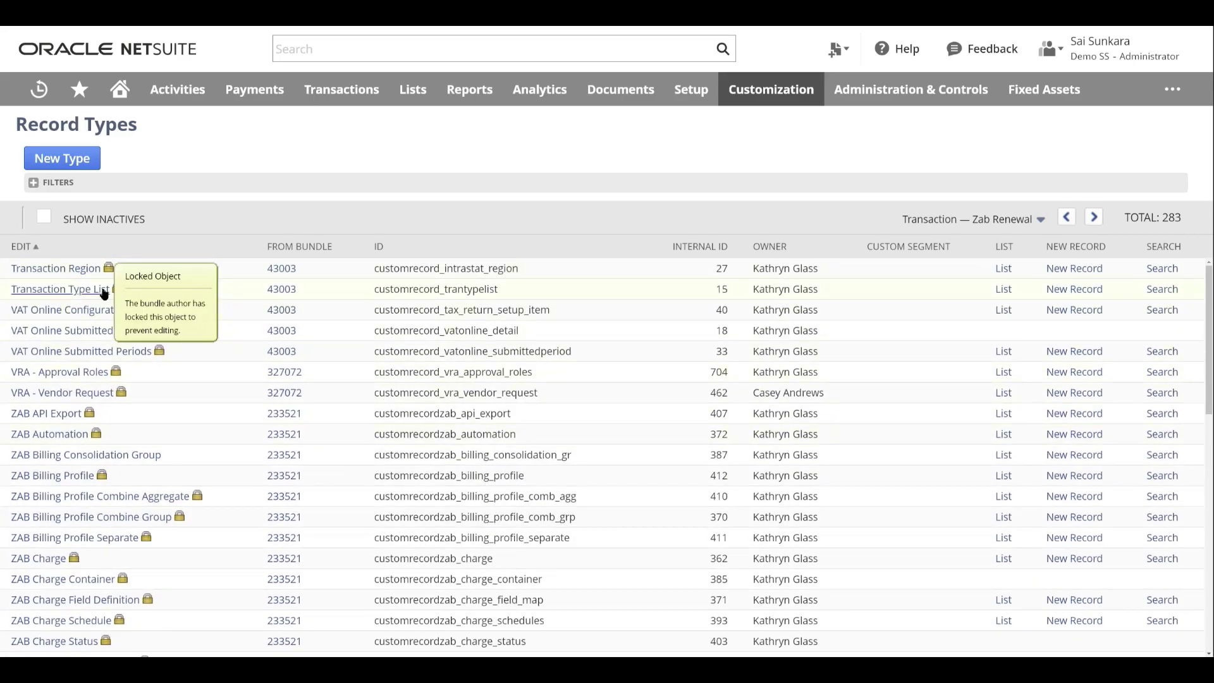
{"action": "left_click", "coordinate": [1037, 218]}
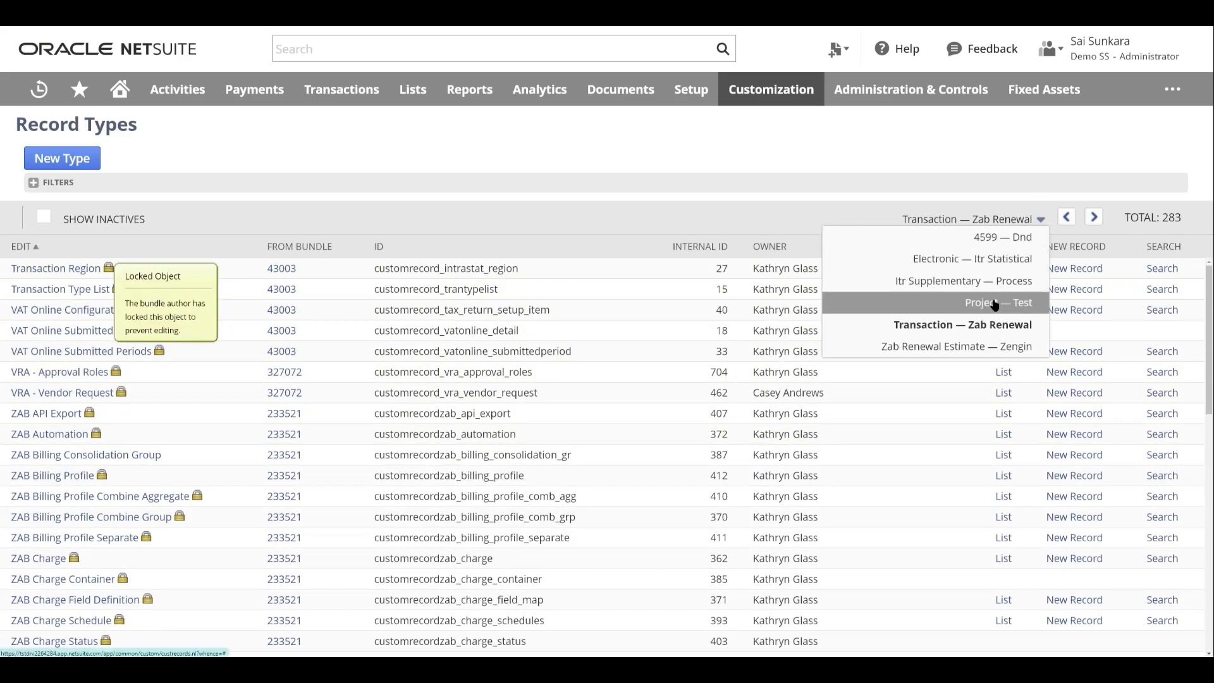
{"action": "left_click", "coordinate": [996, 324]}
{"action": "left_click", "coordinate": [1036, 218]}
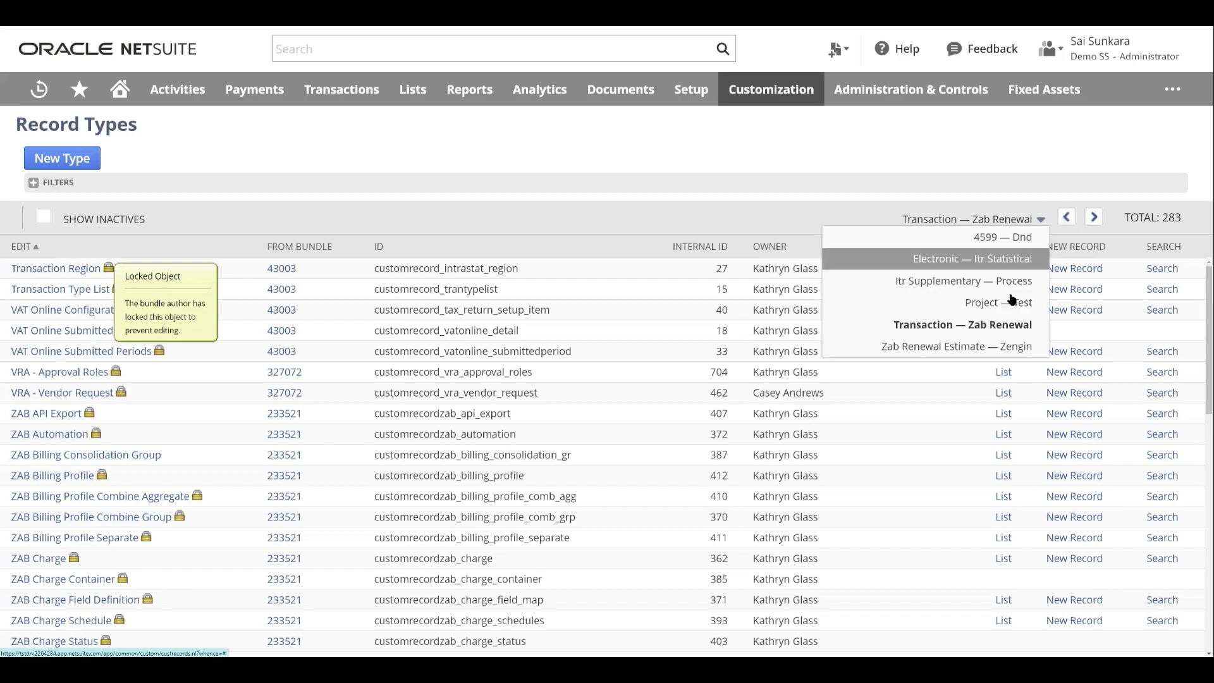
{"action": "left_click", "coordinate": [998, 345]}
{"action": "scroll", "coordinate": [295, 325], "scroll_direction": "down", "scroll_amount": 5}
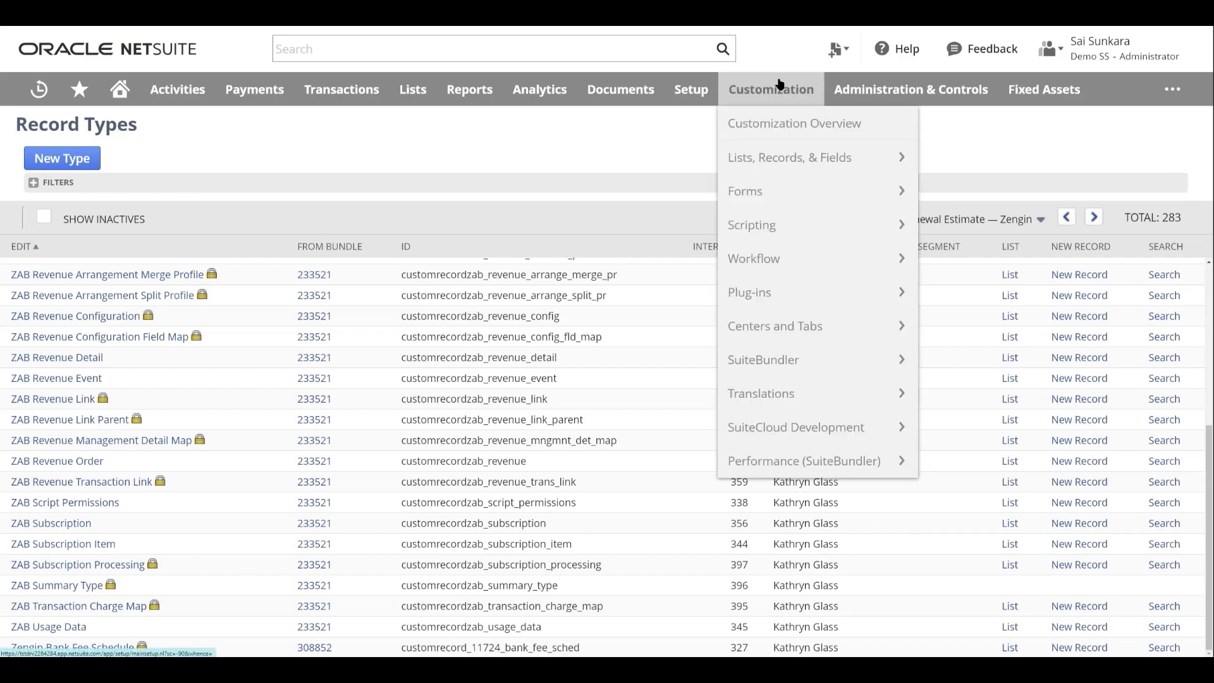
Start a New Type record form, then go to Transactions > Purchases > Enter Purchase Orders
{"action": "left_click", "coordinate": [90, 158]}
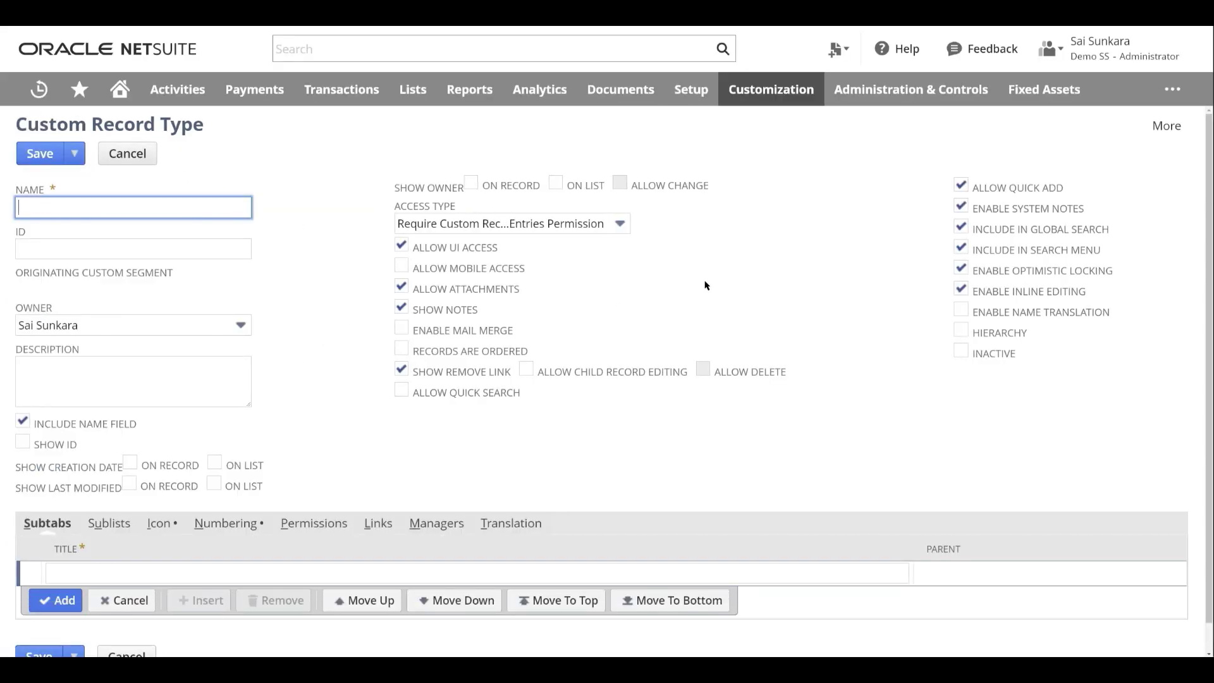
{"action": "mouse_move", "coordinate": [428, 92]}
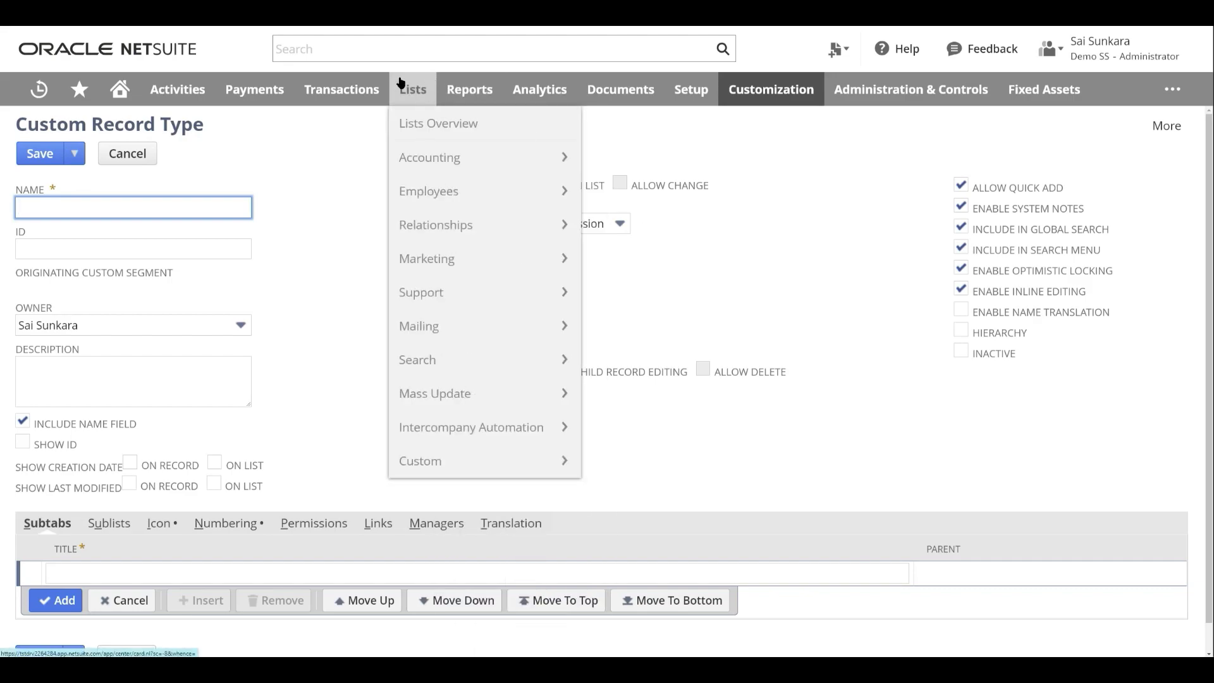
{"action": "mouse_move", "coordinate": [354, 93]}
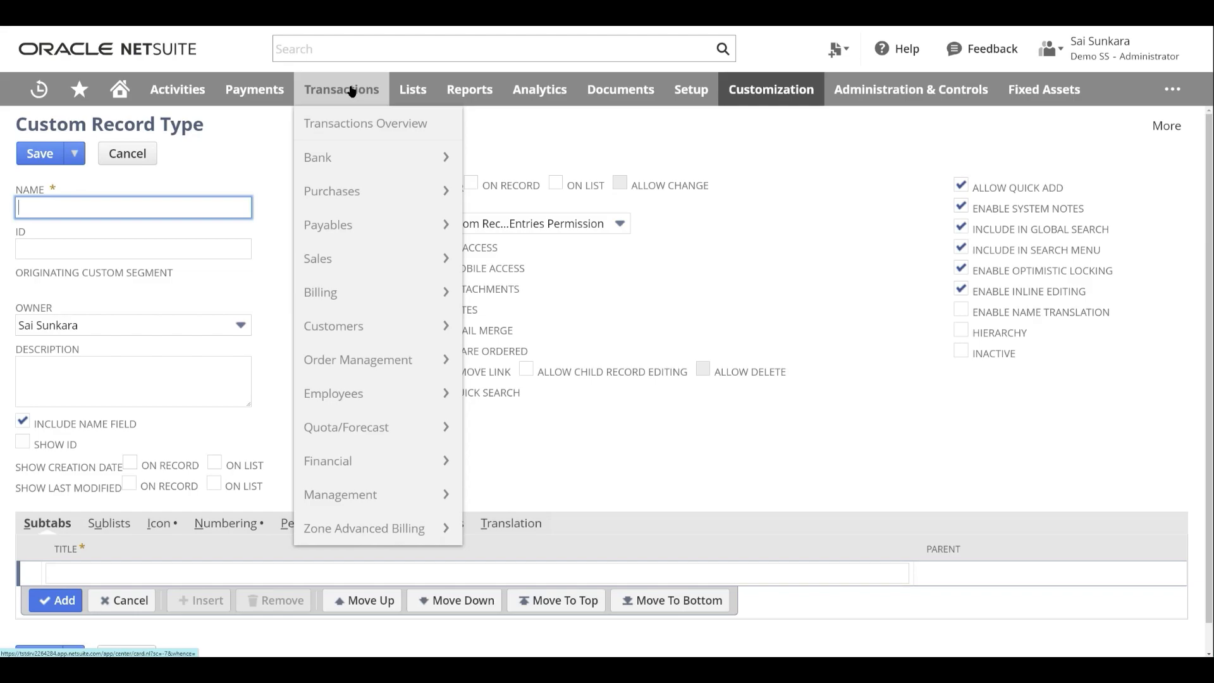
{"action": "mouse_move", "coordinate": [387, 194]}
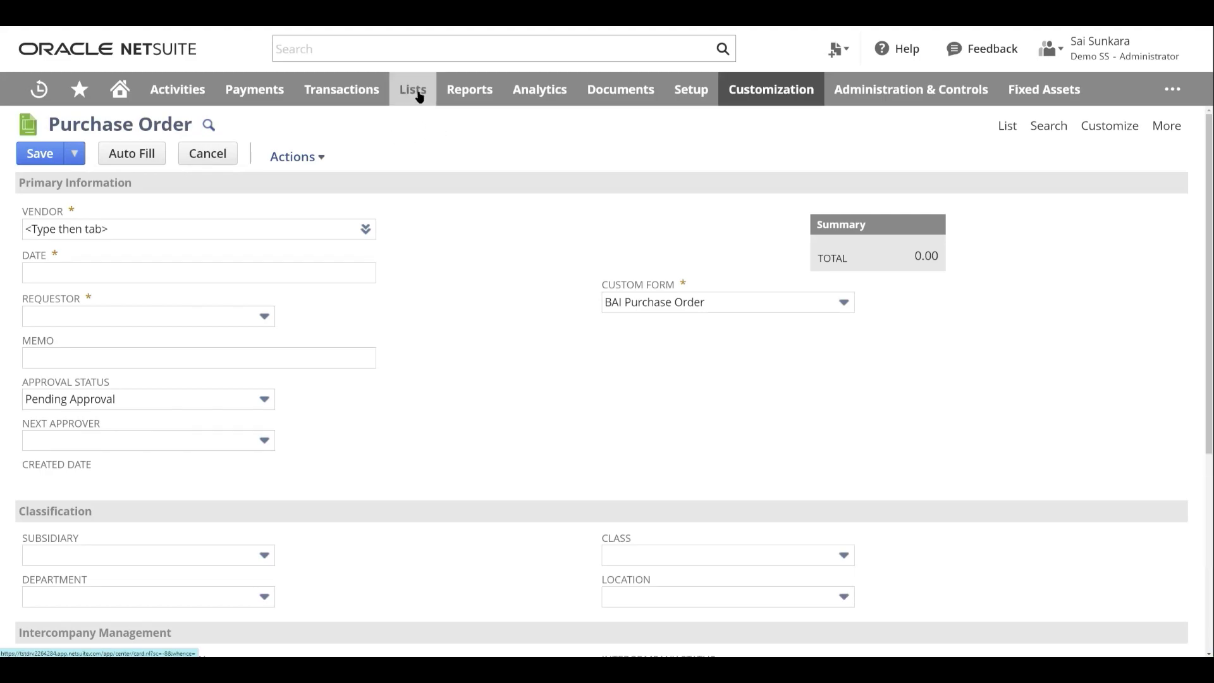
{"action": "mouse_move", "coordinate": [442, 212]}
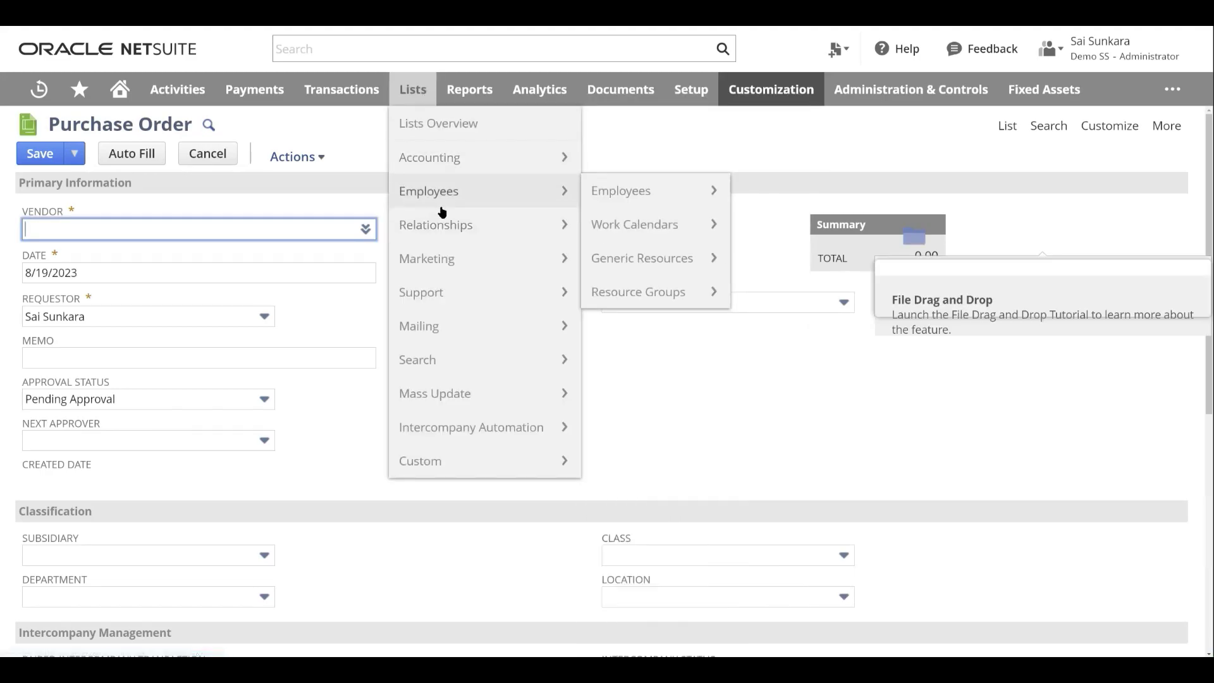
{"action": "mouse_move", "coordinate": [482, 222]}
{"action": "mouse_move", "coordinate": [639, 270]}
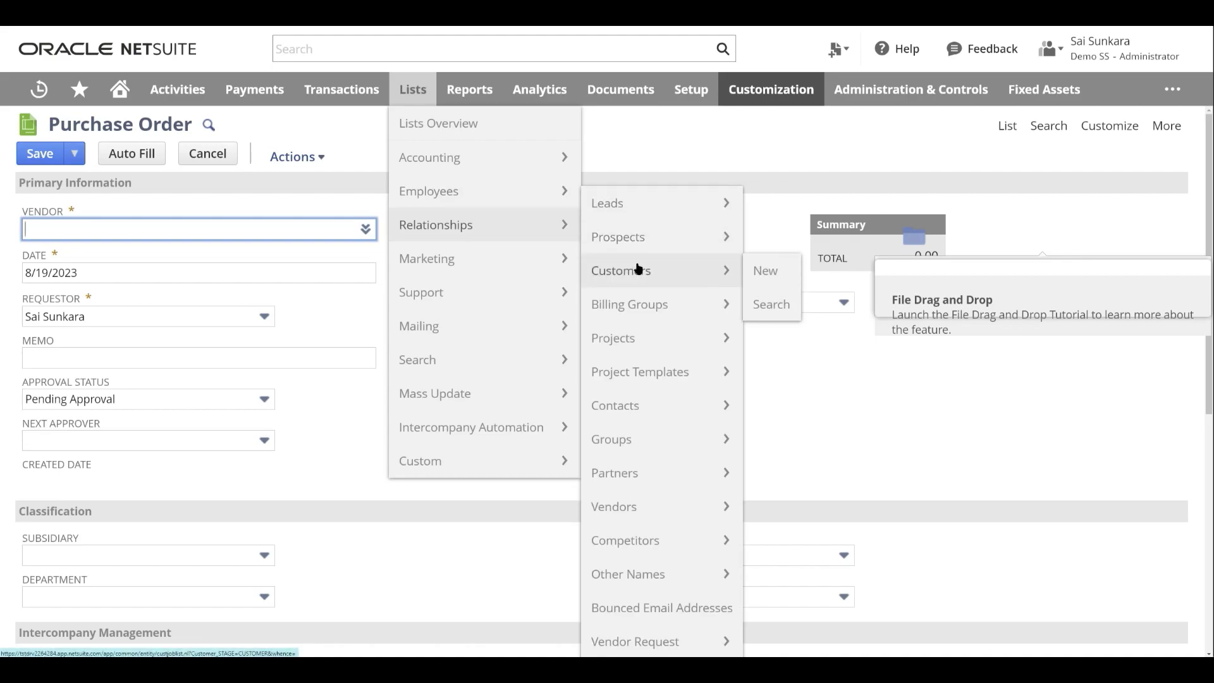
Browse the Lists > Relationships submenus and show the Transactions > Customers submenu
{"action": "mouse_move", "coordinate": [670, 349]}
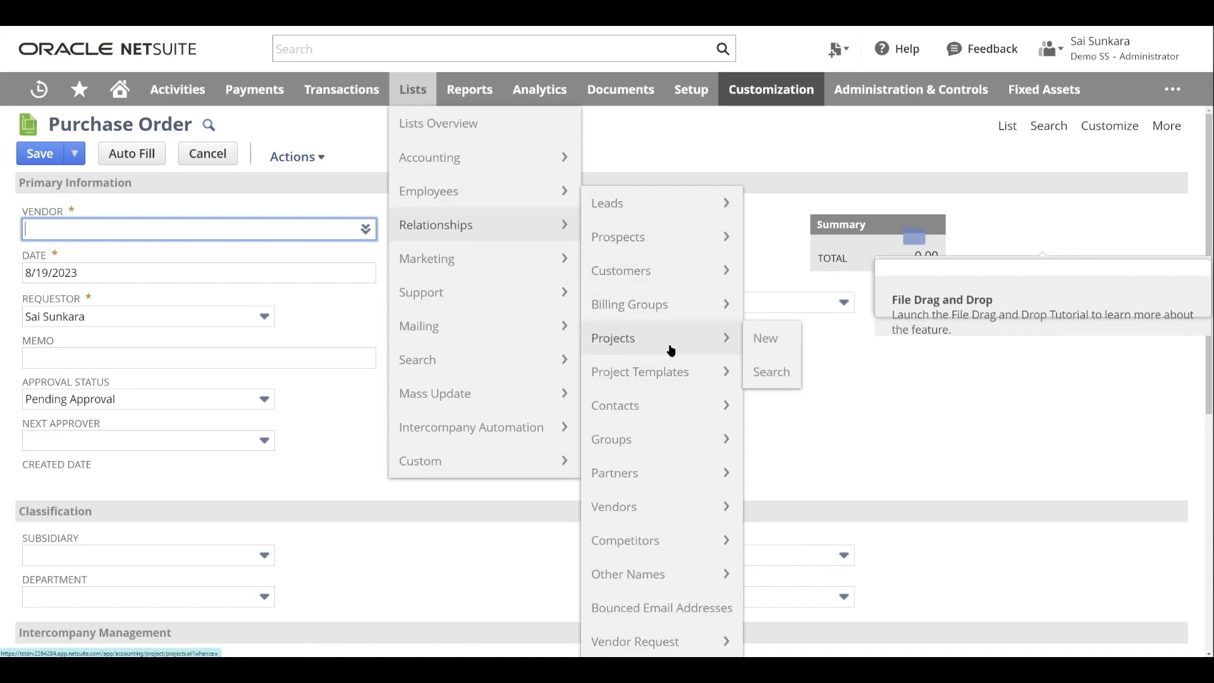
{"action": "mouse_move", "coordinate": [674, 454]}
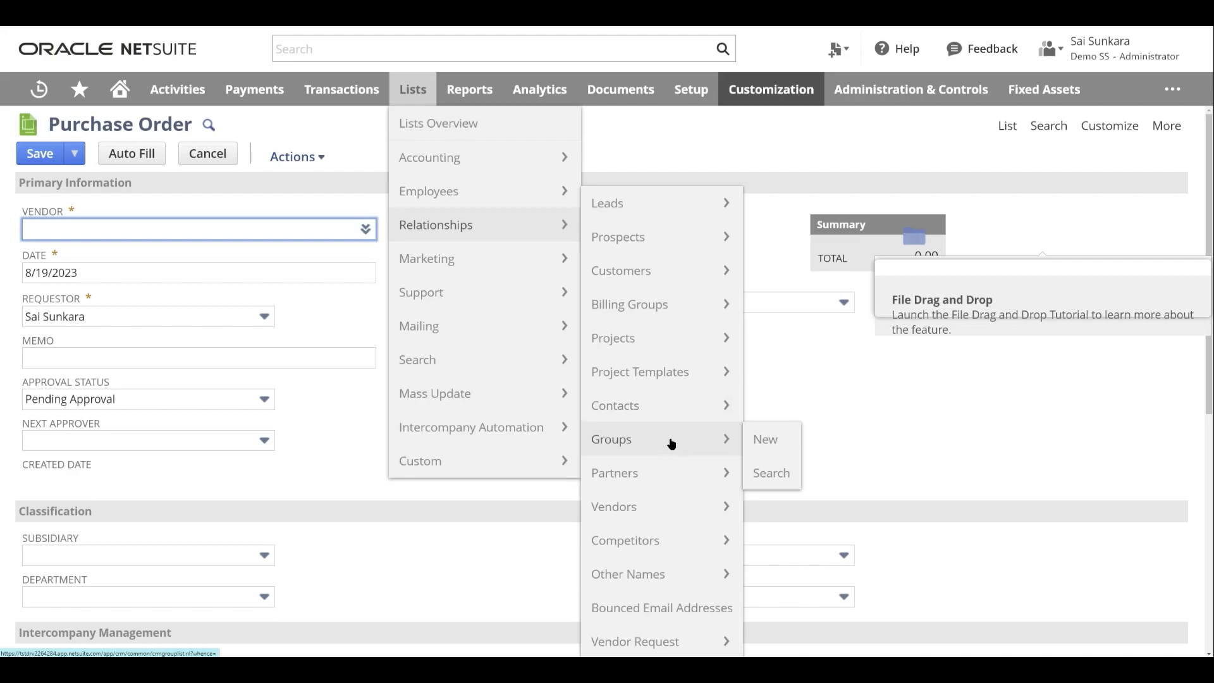
{"action": "mouse_move", "coordinate": [361, 154]}
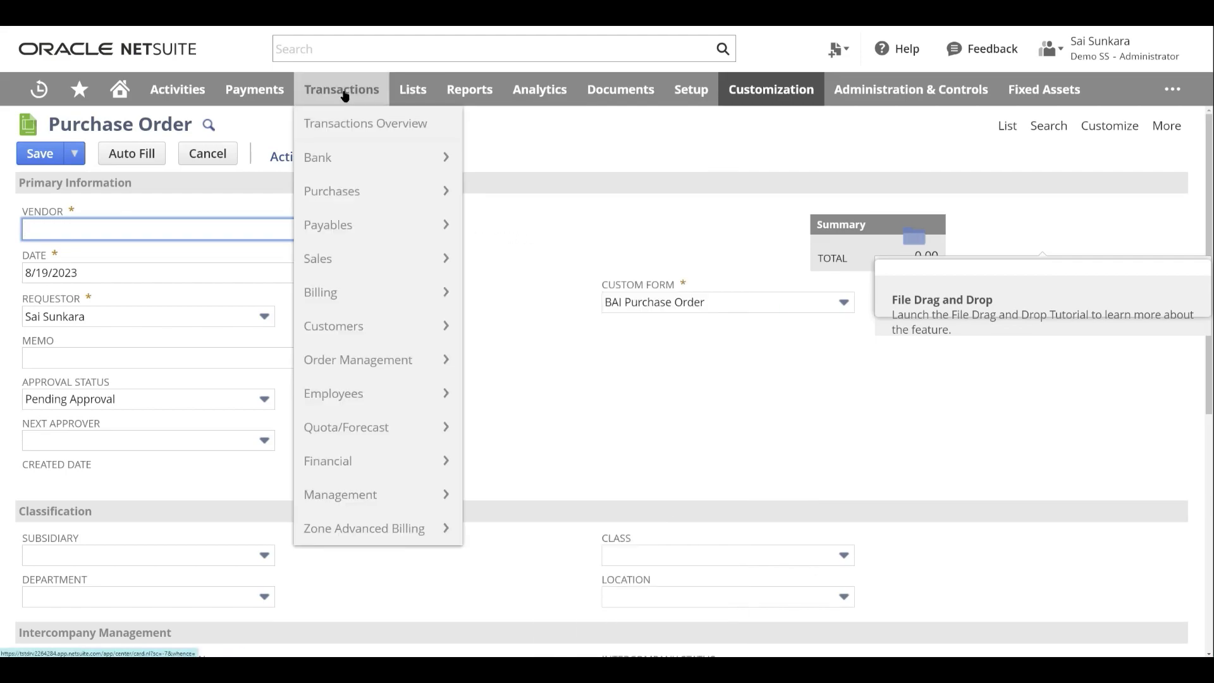
{"action": "mouse_move", "coordinate": [373, 338]}
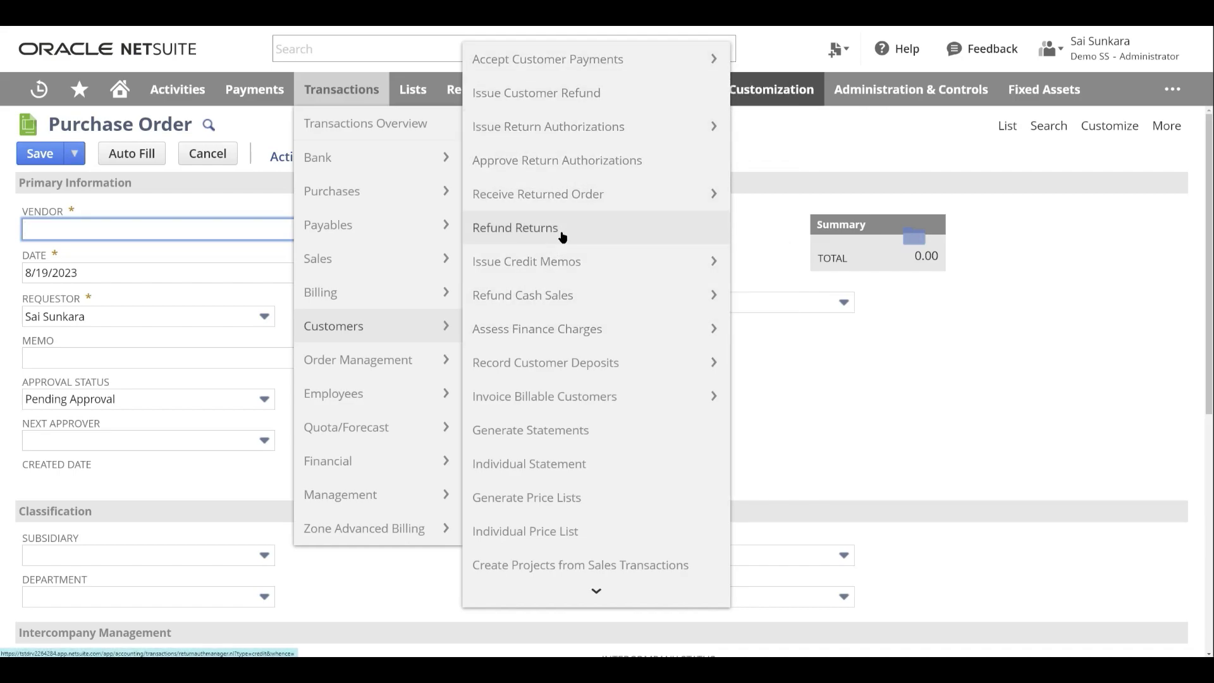
Open Accept Customer Payments, leaving the unsaved purchase order, and save a 'Payment' shortcut
{"action": "left_click", "coordinate": [614, 64]}
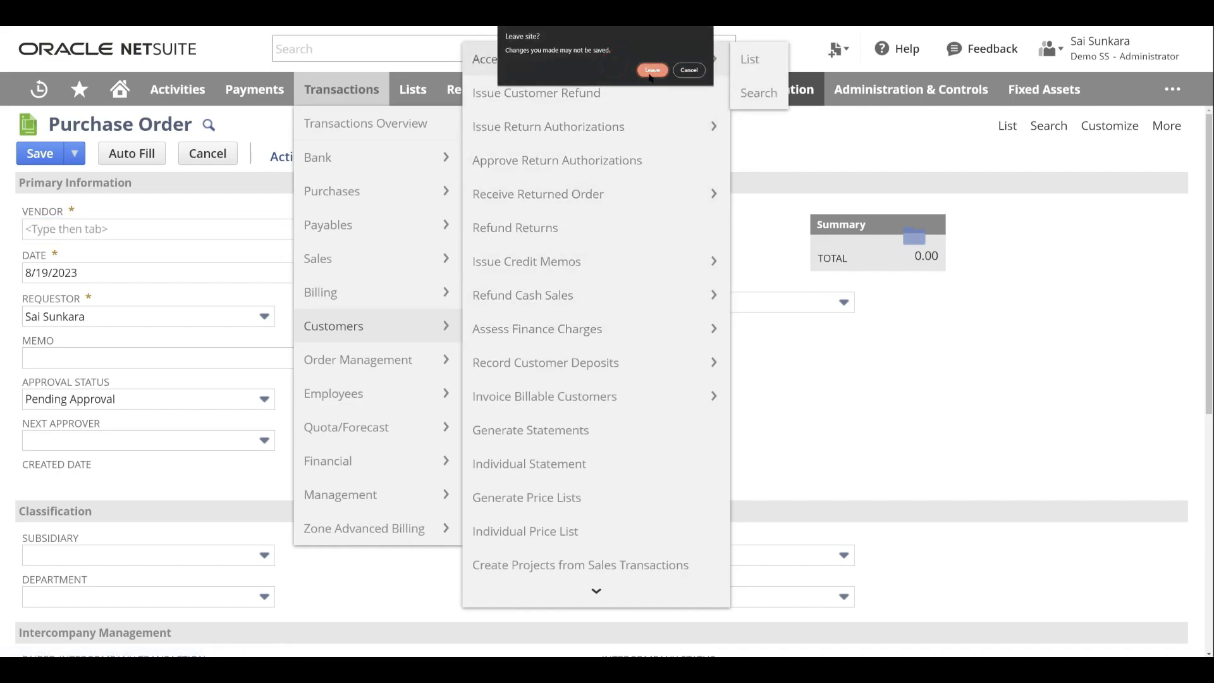
{"action": "left_click", "coordinate": [652, 70]}
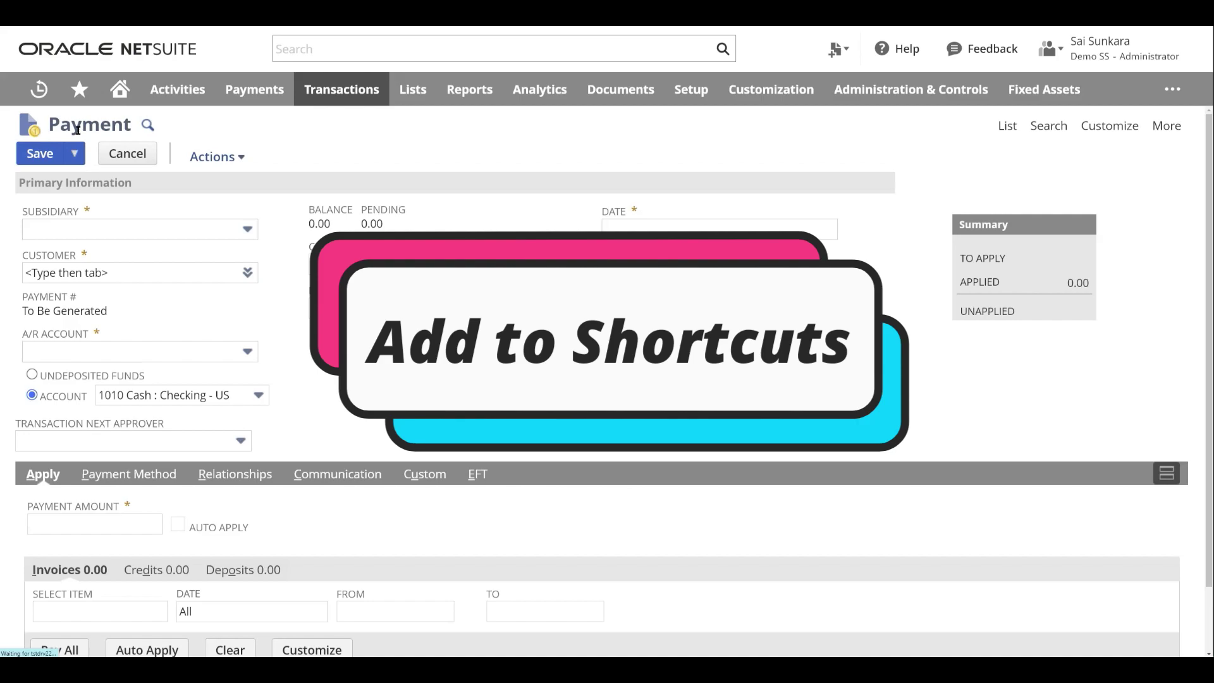
{"action": "mouse_move", "coordinate": [87, 99]}
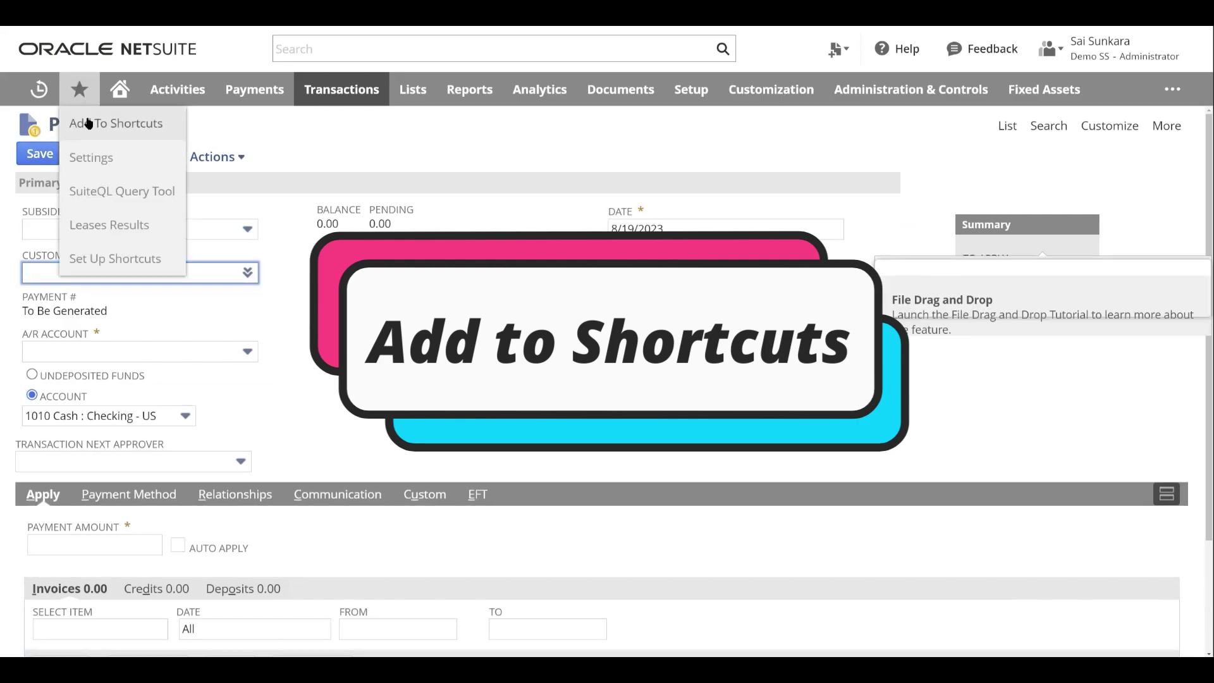
{"action": "left_click", "coordinate": [88, 122]}
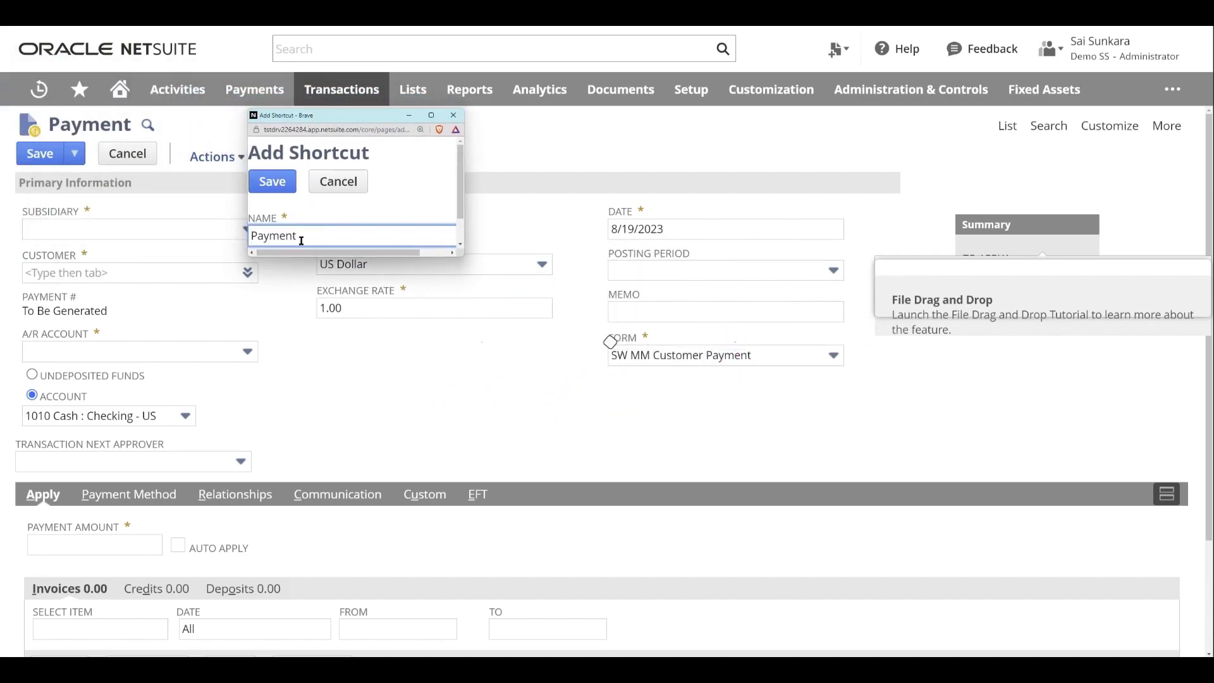
{"action": "left_click", "coordinate": [268, 182]}
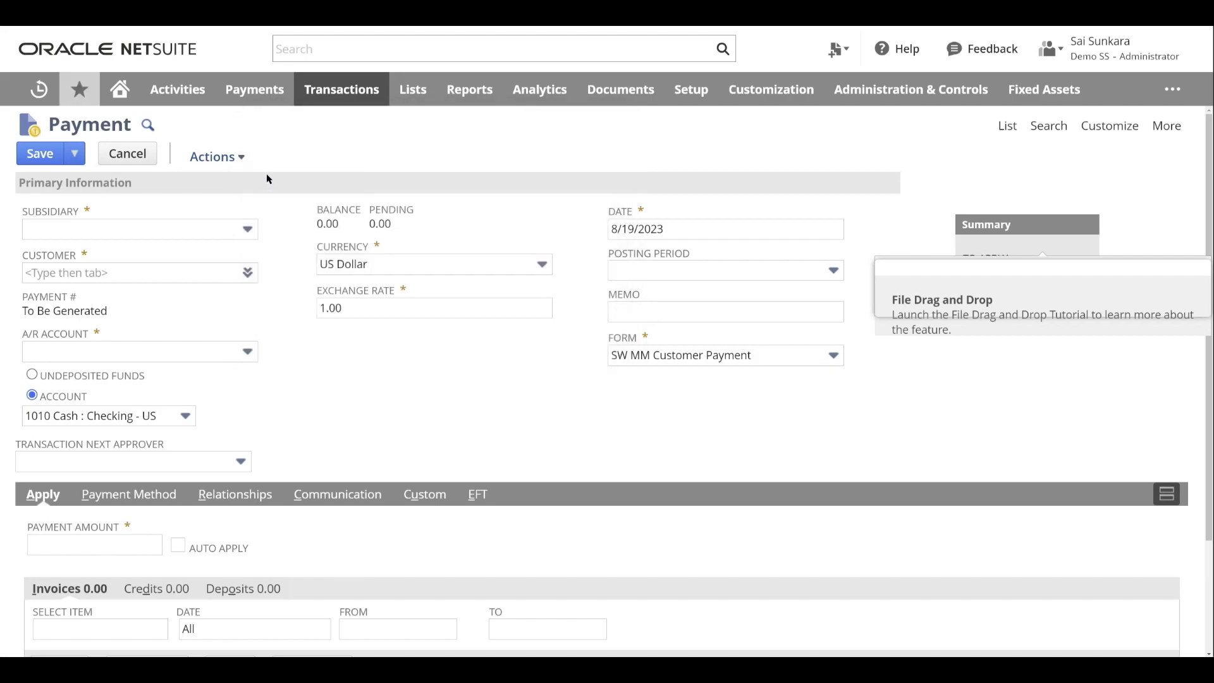
Reopen the Payment form from the Home shortcuts and expand the subsidiary list
{"action": "left_click", "coordinate": [119, 89]}
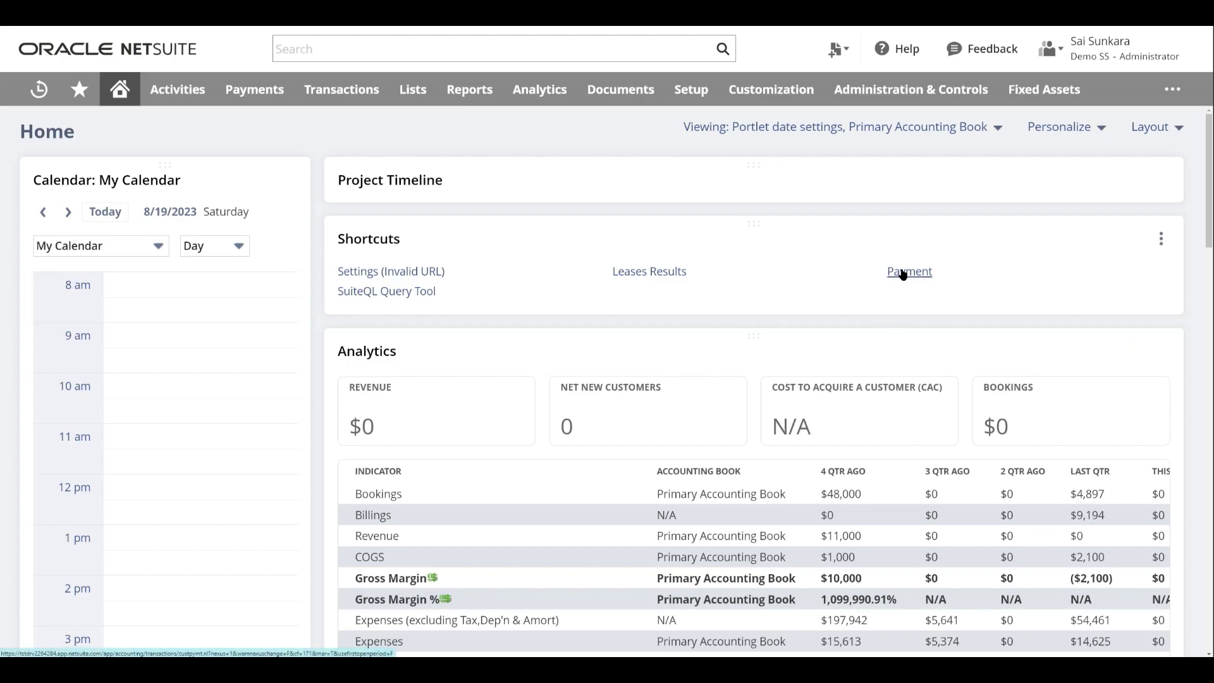
{"action": "mouse_move", "coordinate": [76, 93]}
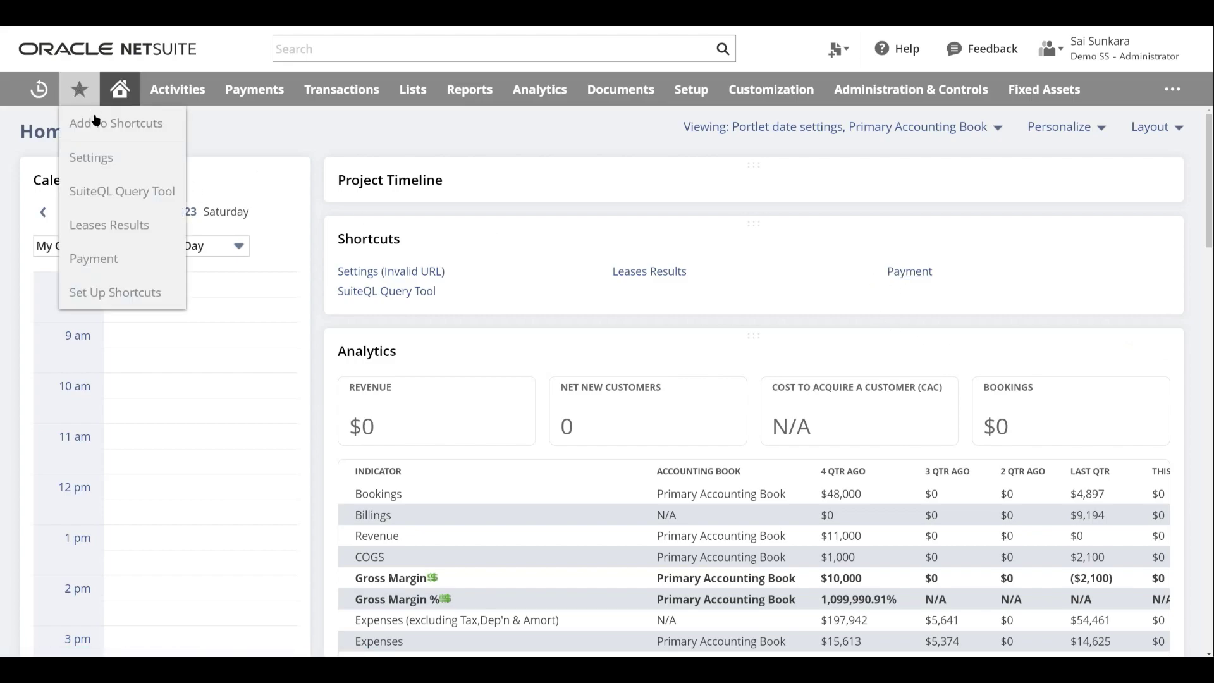
{"action": "left_click", "coordinate": [115, 260]}
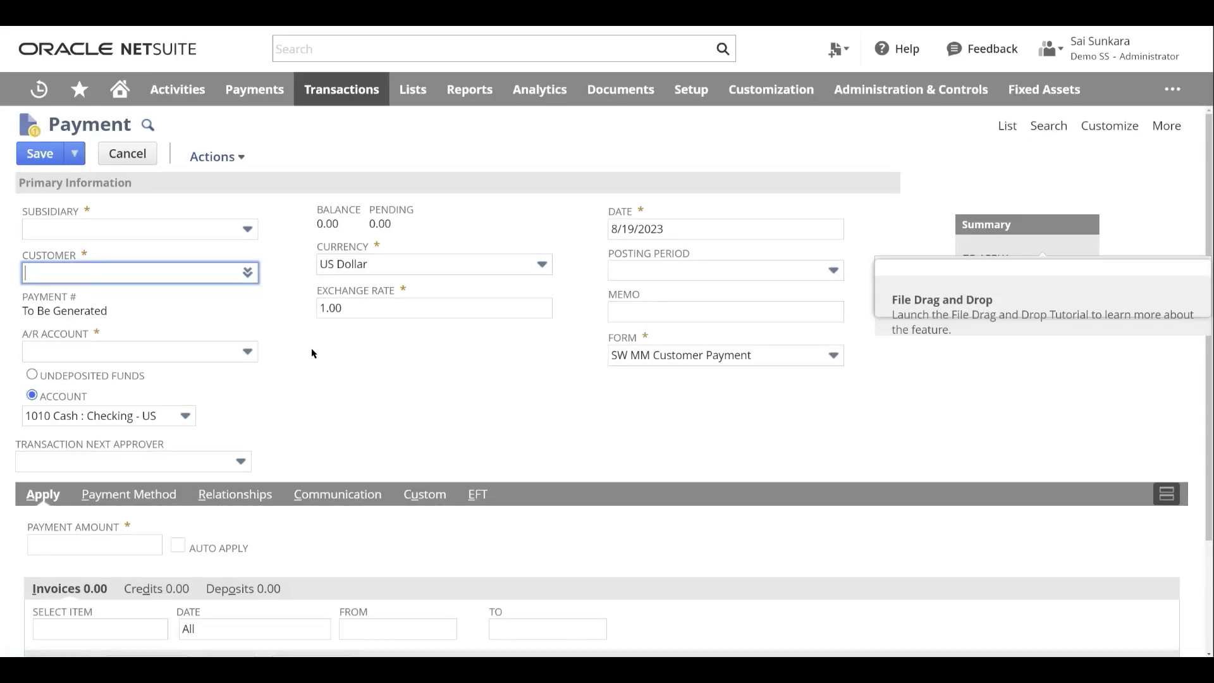
{"action": "left_click", "coordinate": [227, 231]}
{"action": "left_click", "coordinate": [367, 356]}
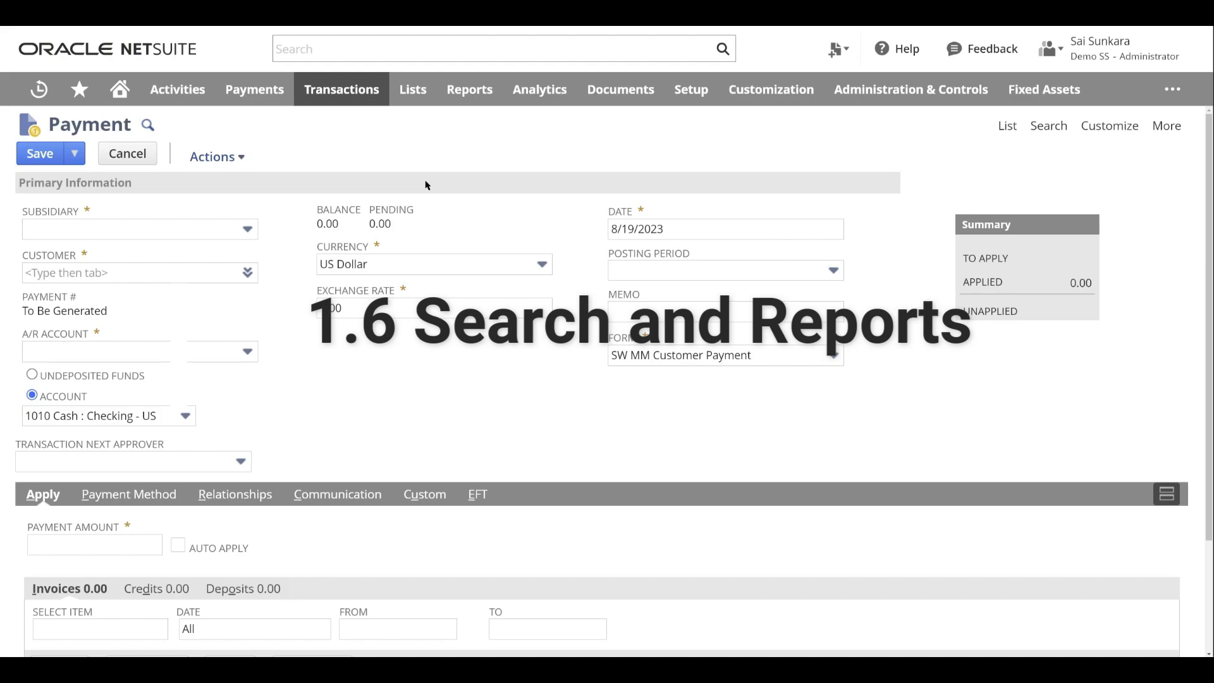
Run an advanced transaction search with Type is Payment, returning 350 lines
{"action": "left_click", "coordinate": [1055, 129]}
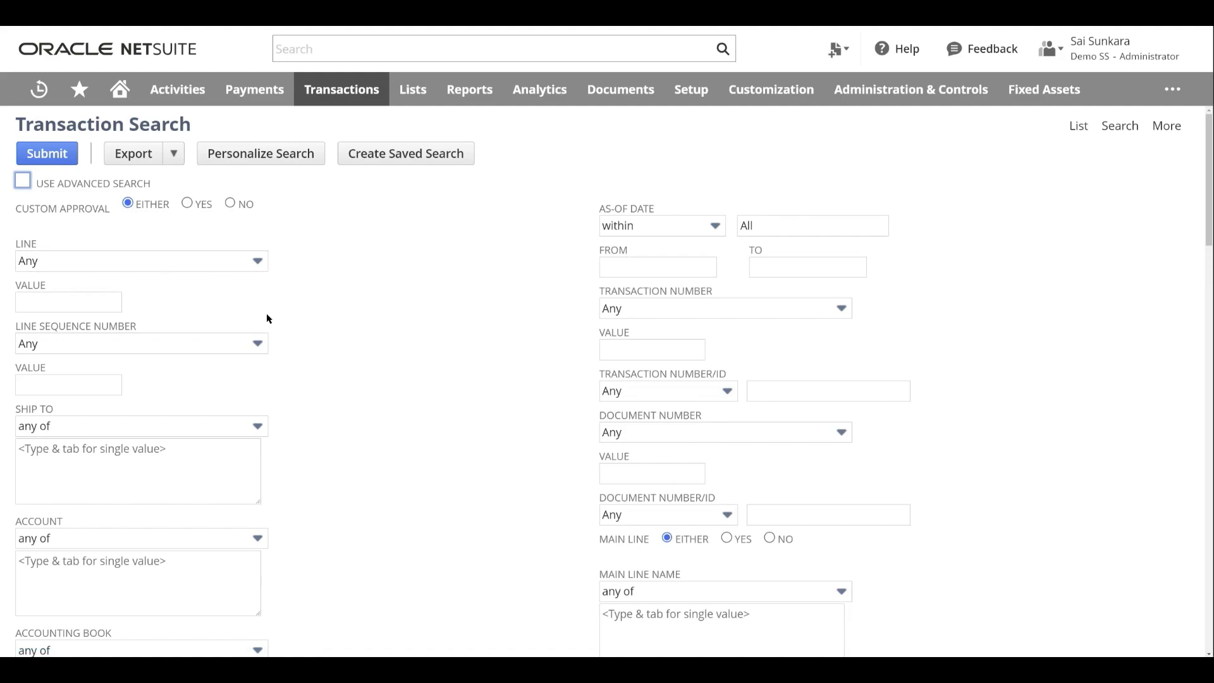
{"action": "scroll", "coordinate": [268, 316], "scroll_direction": "down", "scroll_amount": 2}
{"action": "scroll", "coordinate": [260, 301], "scroll_direction": "up", "scroll_amount": 2}
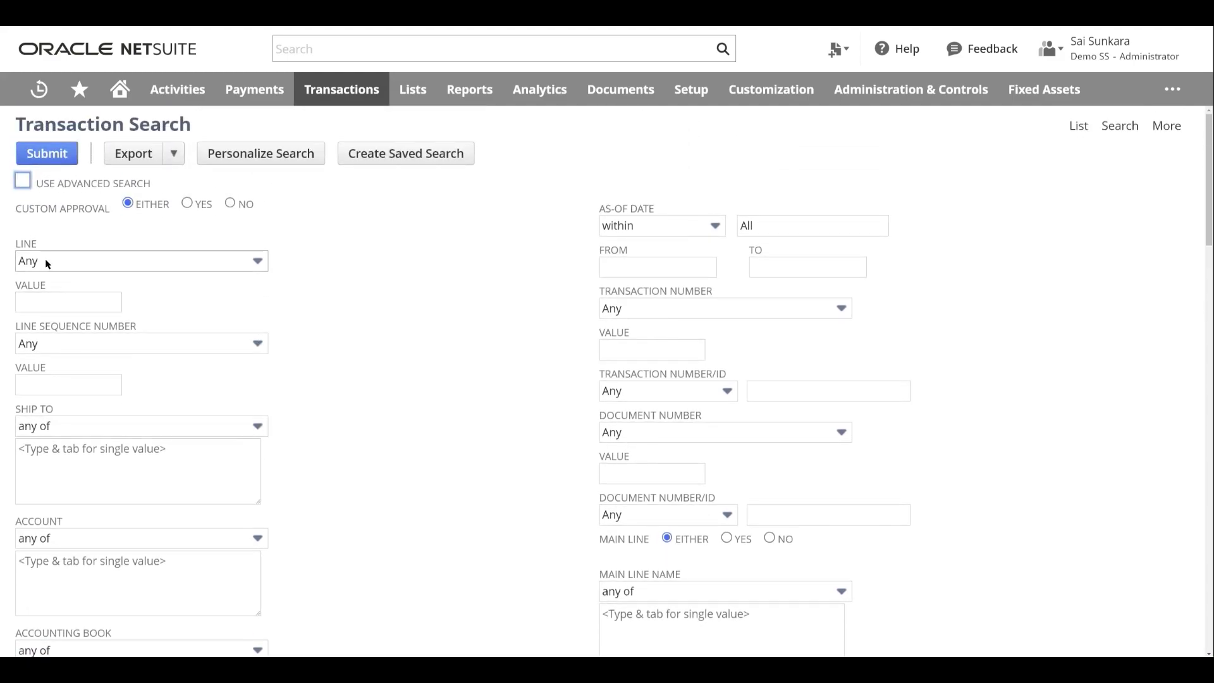
{"action": "left_click", "coordinate": [22, 182]}
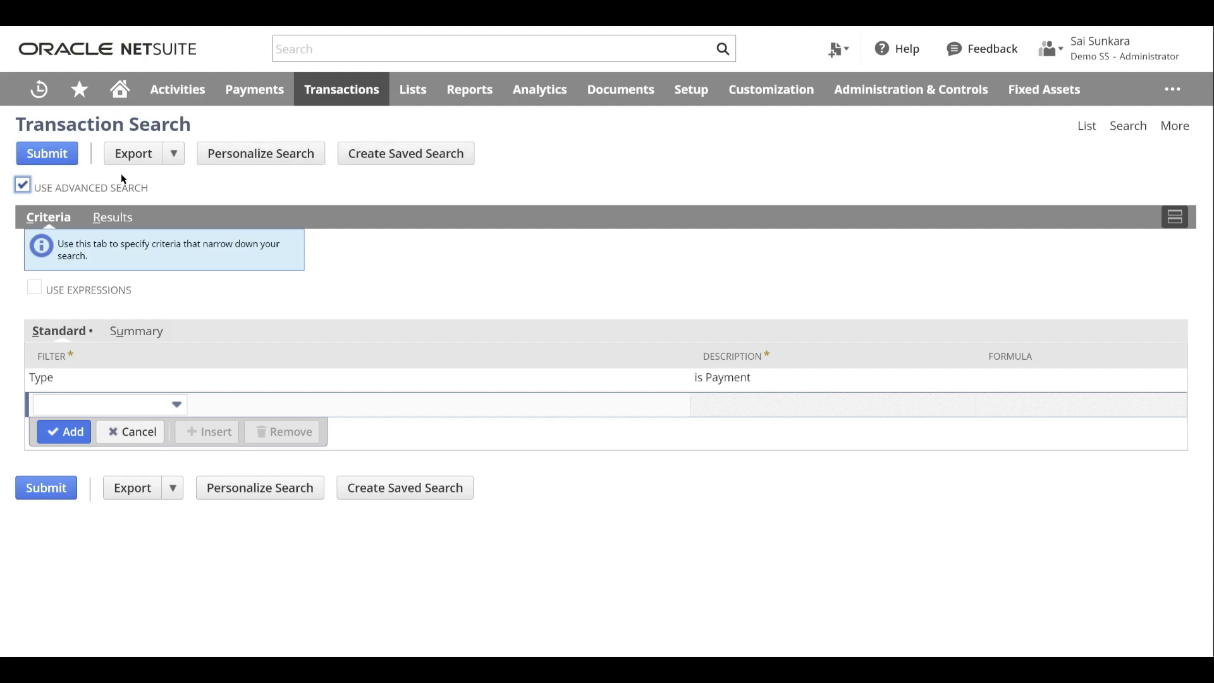
{"action": "left_click", "coordinate": [66, 153]}
{"action": "left_click", "coordinate": [65, 155]}
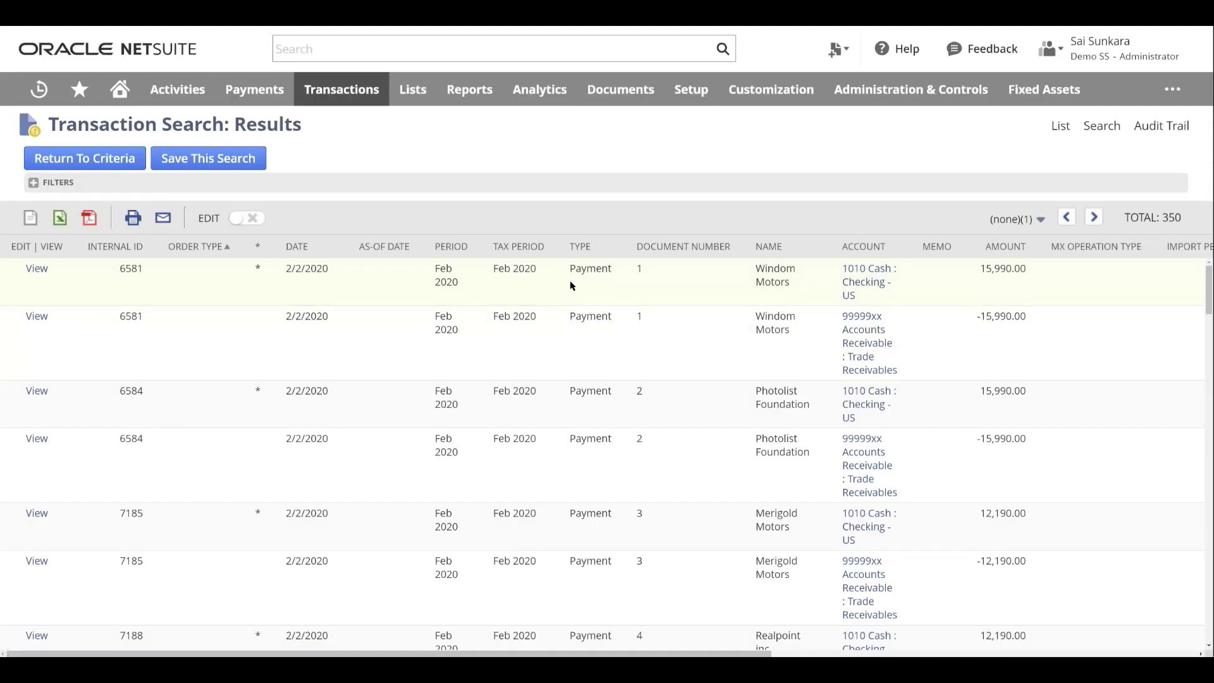
Sort the 350 payment results by date ascending so 7/1/2017 payments come first
{"action": "scroll", "coordinate": [569, 284], "scroll_direction": "down", "scroll_amount": 3}
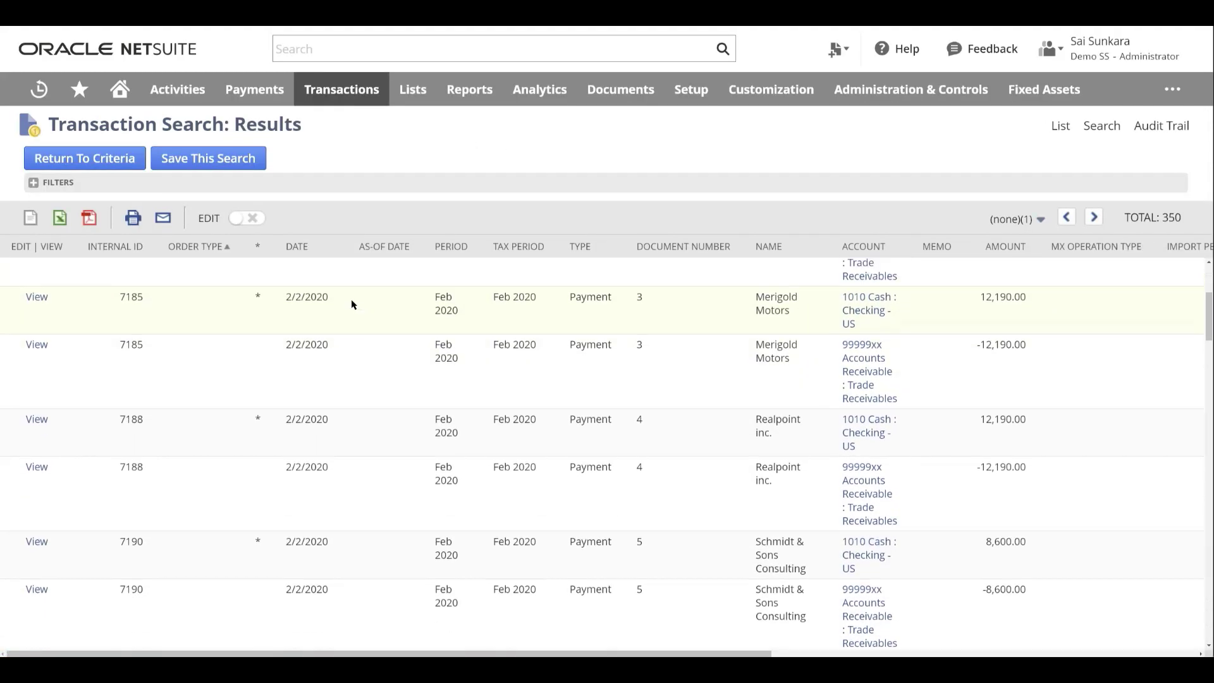
{"action": "scroll", "coordinate": [352, 305], "scroll_direction": "up", "scroll_amount": 3}
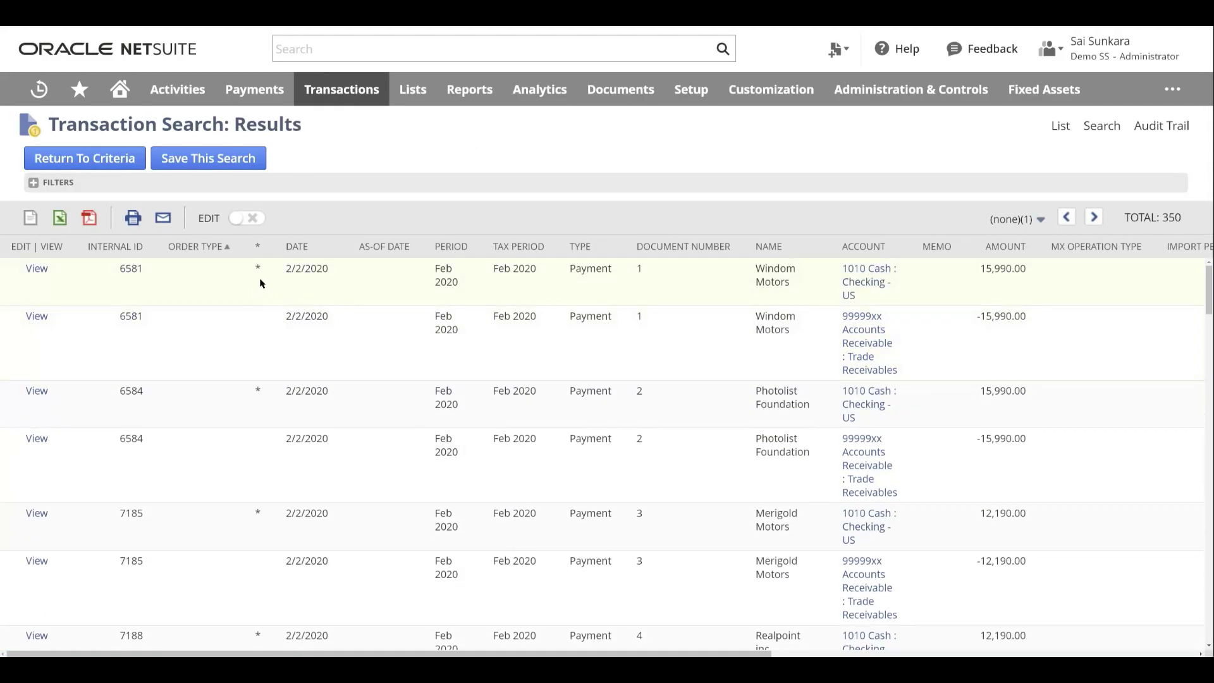
{"action": "left_click", "coordinate": [304, 250]}
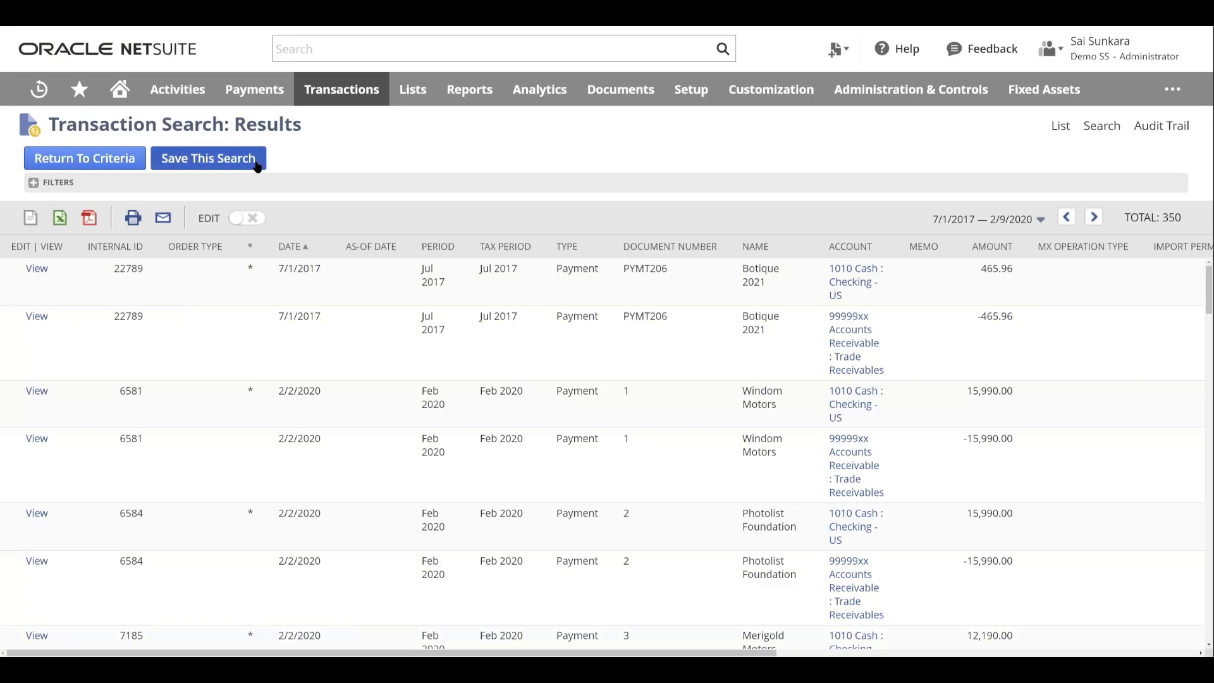
{"action": "left_click", "coordinate": [251, 182]}
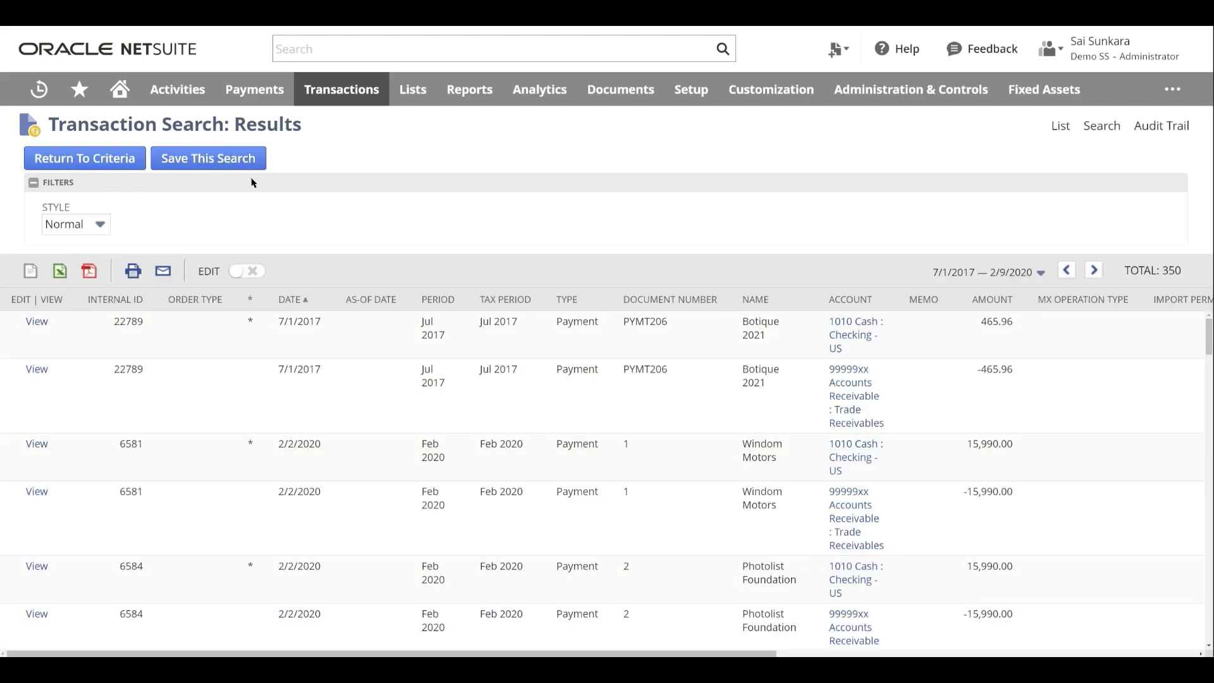
{"action": "left_click", "coordinate": [251, 182]}
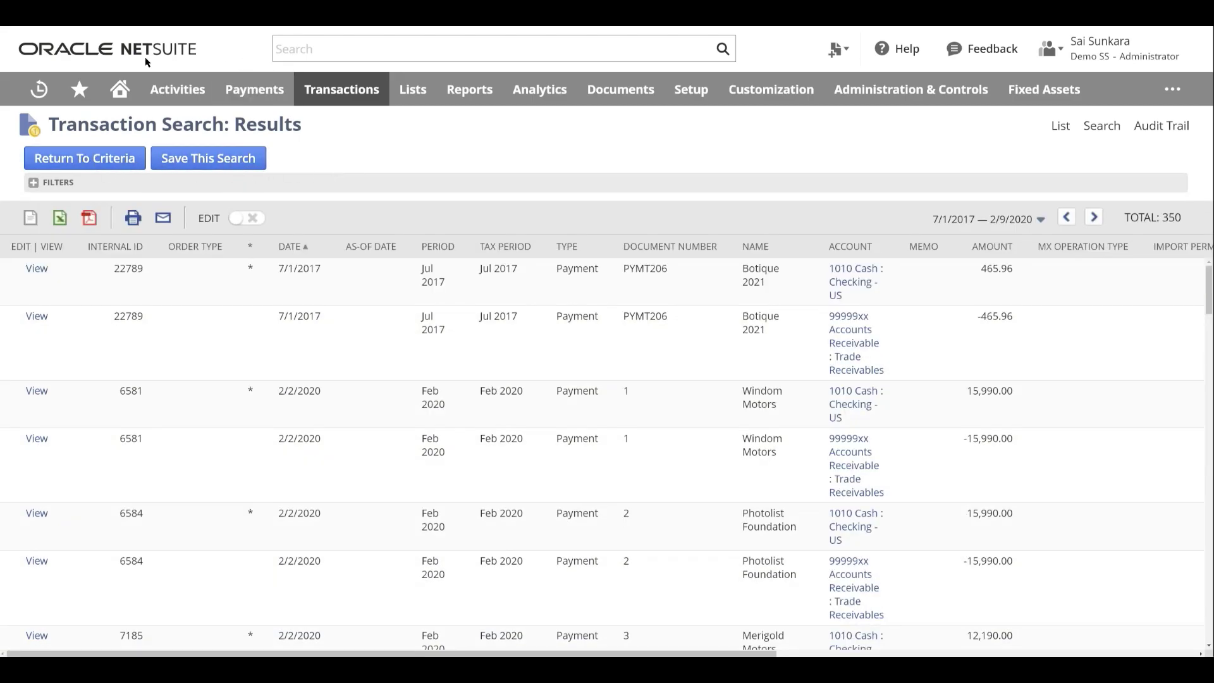
{"action": "mouse_move", "coordinate": [95, 84]}
{"action": "mouse_move", "coordinate": [469, 91]}
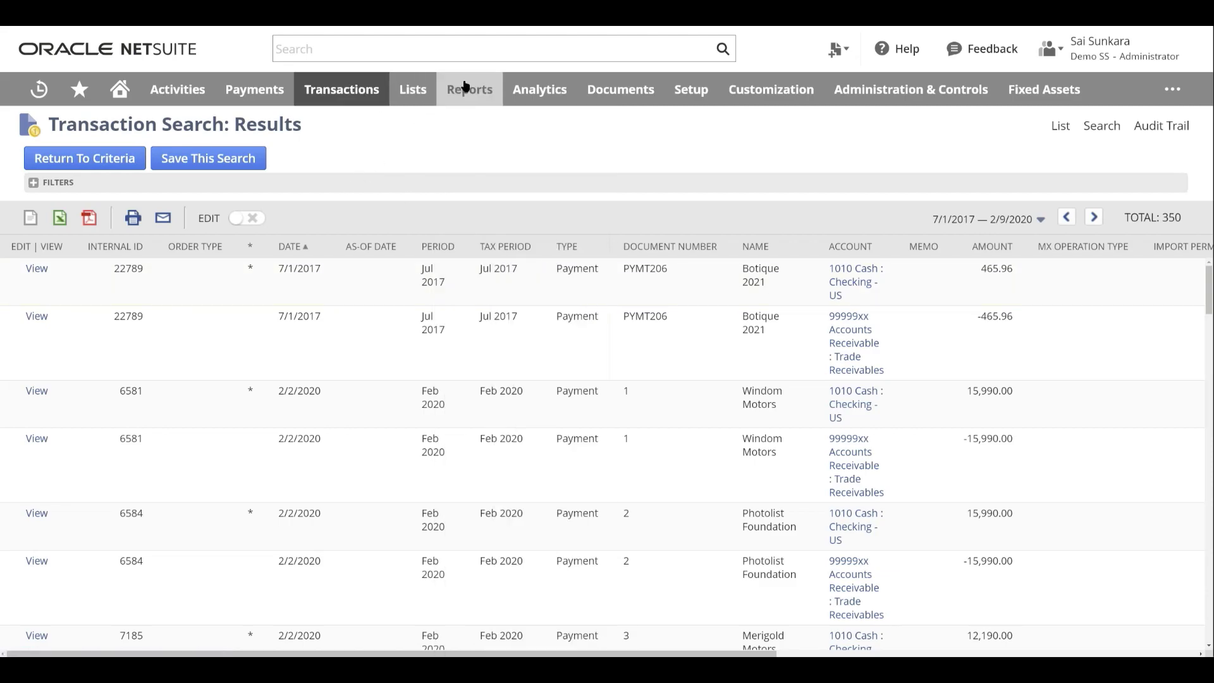
{"action": "mouse_move", "coordinate": [517, 293]}
{"action": "mouse_move", "coordinate": [546, 236]}
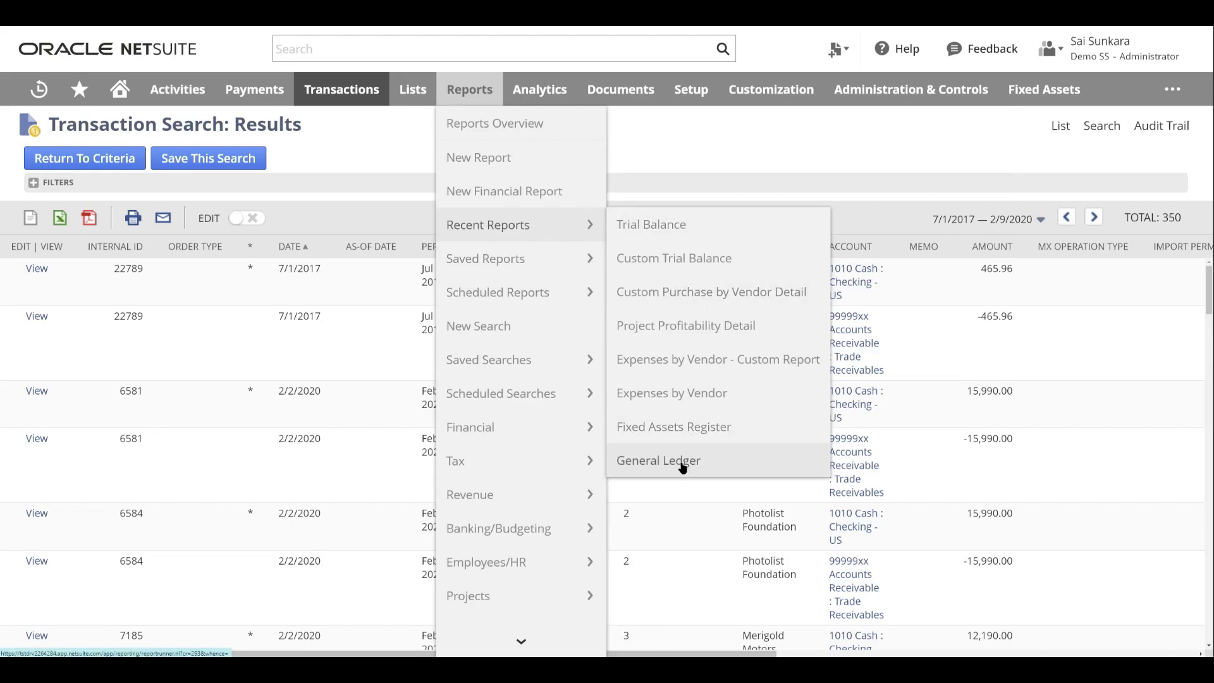
{"action": "mouse_move", "coordinate": [535, 439]}
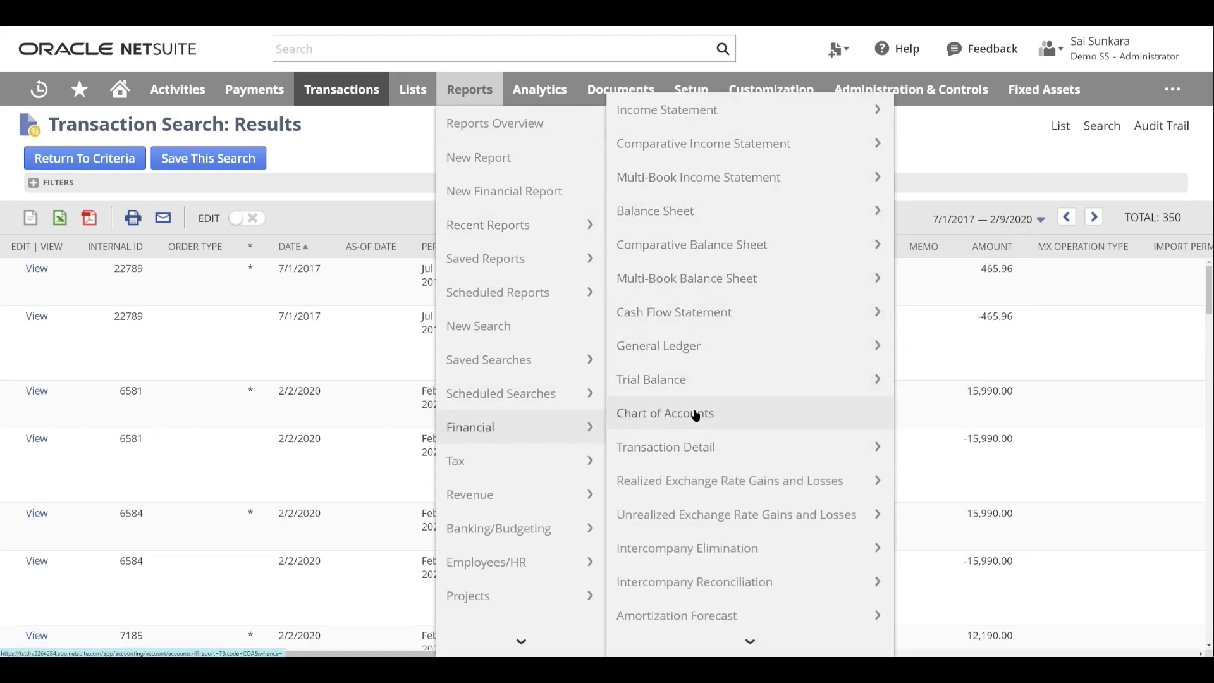
{"action": "scroll", "coordinate": [696, 414], "scroll_direction": "down", "scroll_amount": 2}
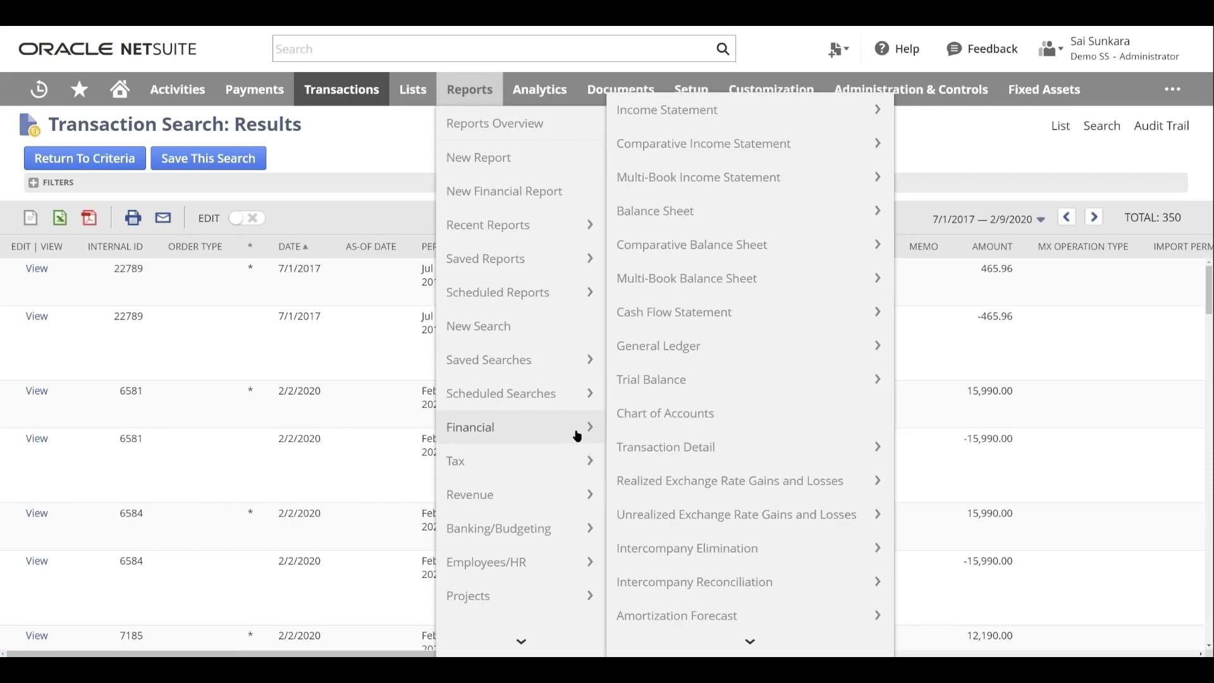
{"action": "mouse_move", "coordinate": [567, 506]}
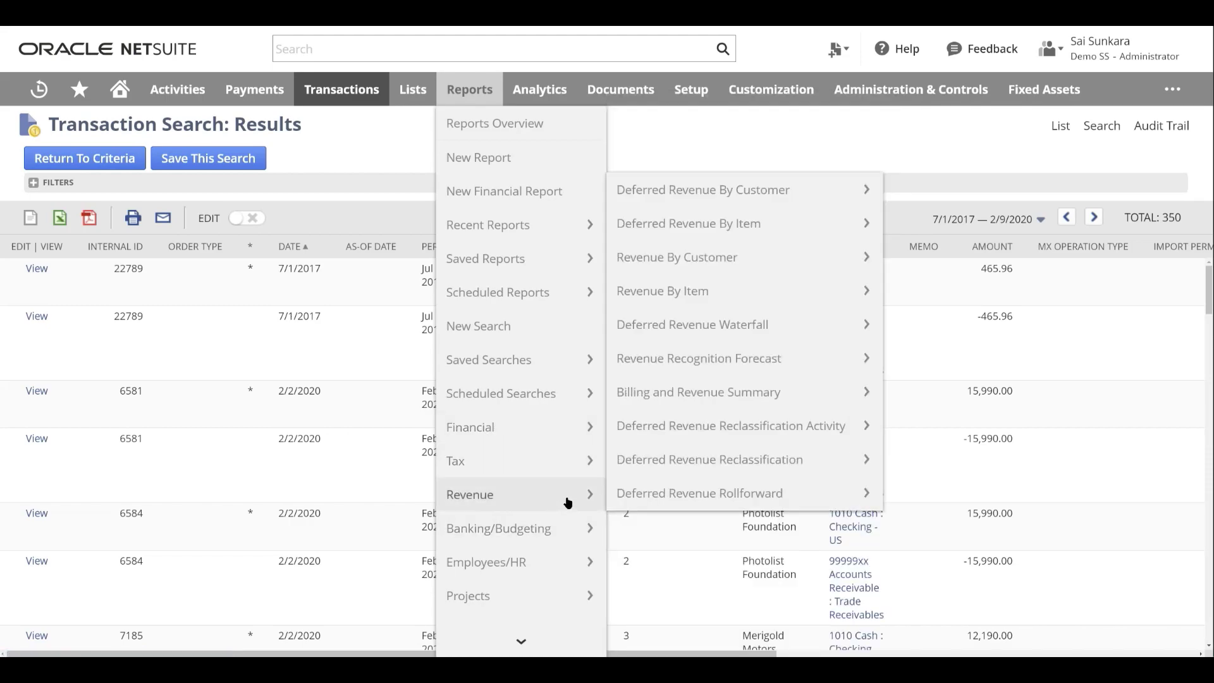
{"action": "scroll", "coordinate": [567, 502], "scroll_direction": "down", "scroll_amount": 2}
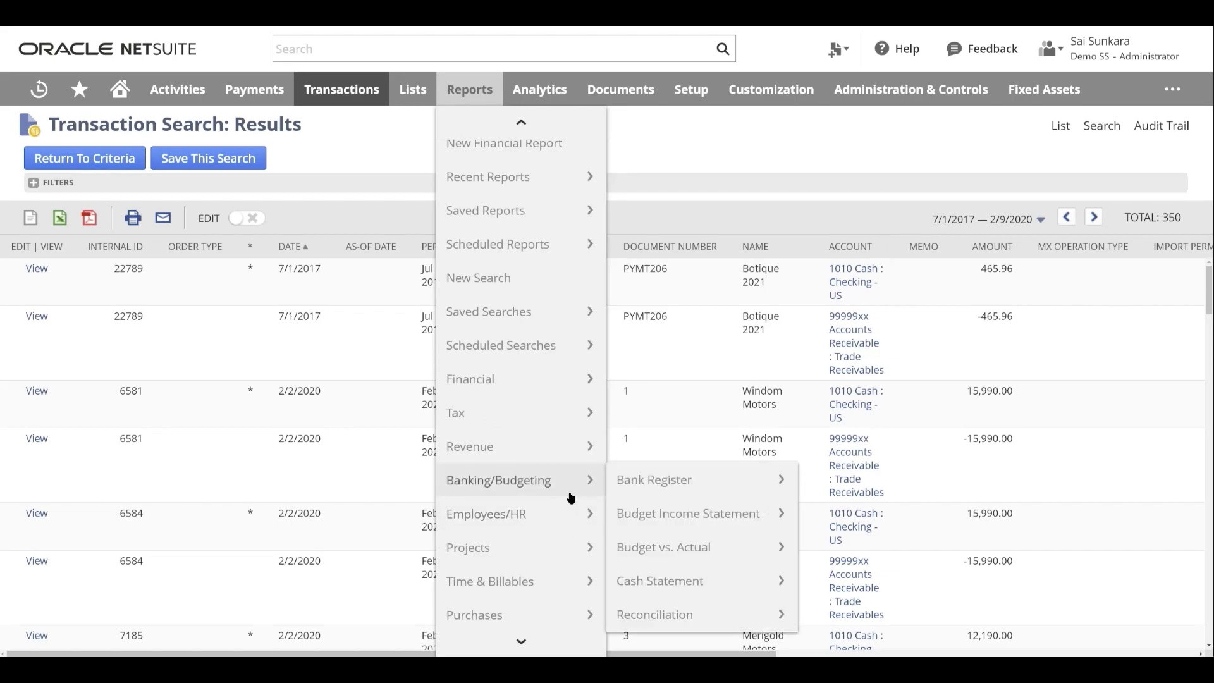
{"action": "scroll", "coordinate": [564, 534], "scroll_direction": "down", "scroll_amount": 2}
{"action": "mouse_move", "coordinate": [563, 544]}
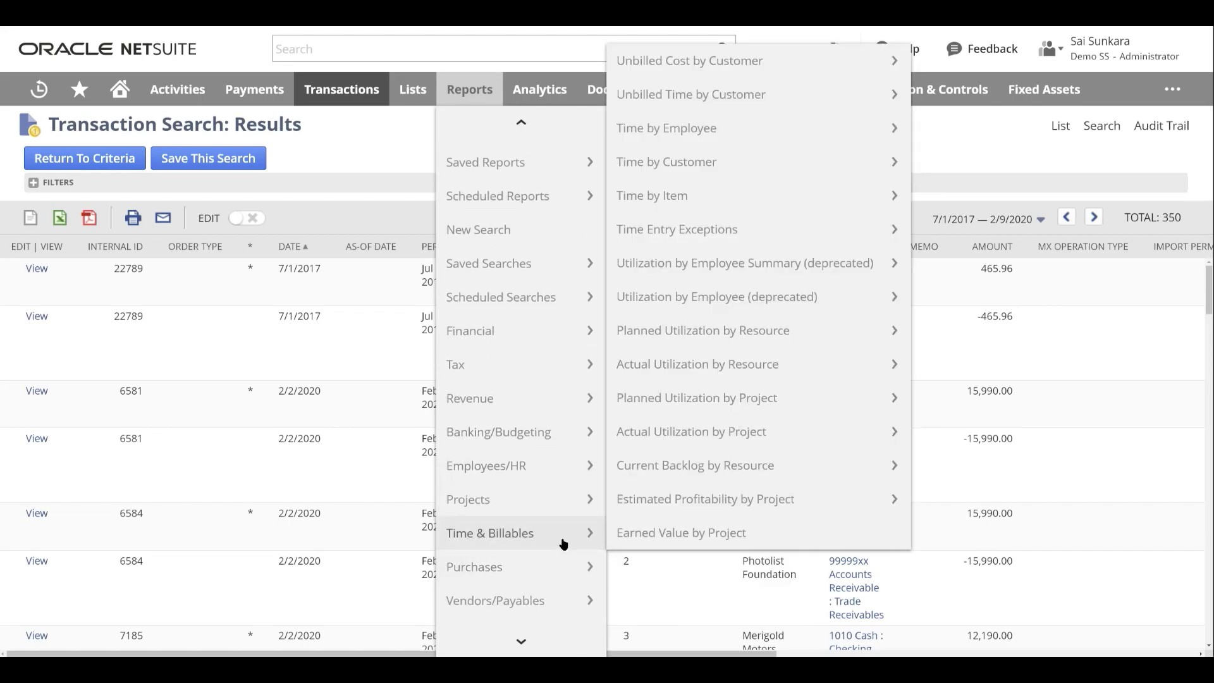
{"action": "scroll", "coordinate": [559, 579], "scroll_direction": "down", "scroll_amount": 2}
{"action": "mouse_move", "coordinate": [553, 582]}
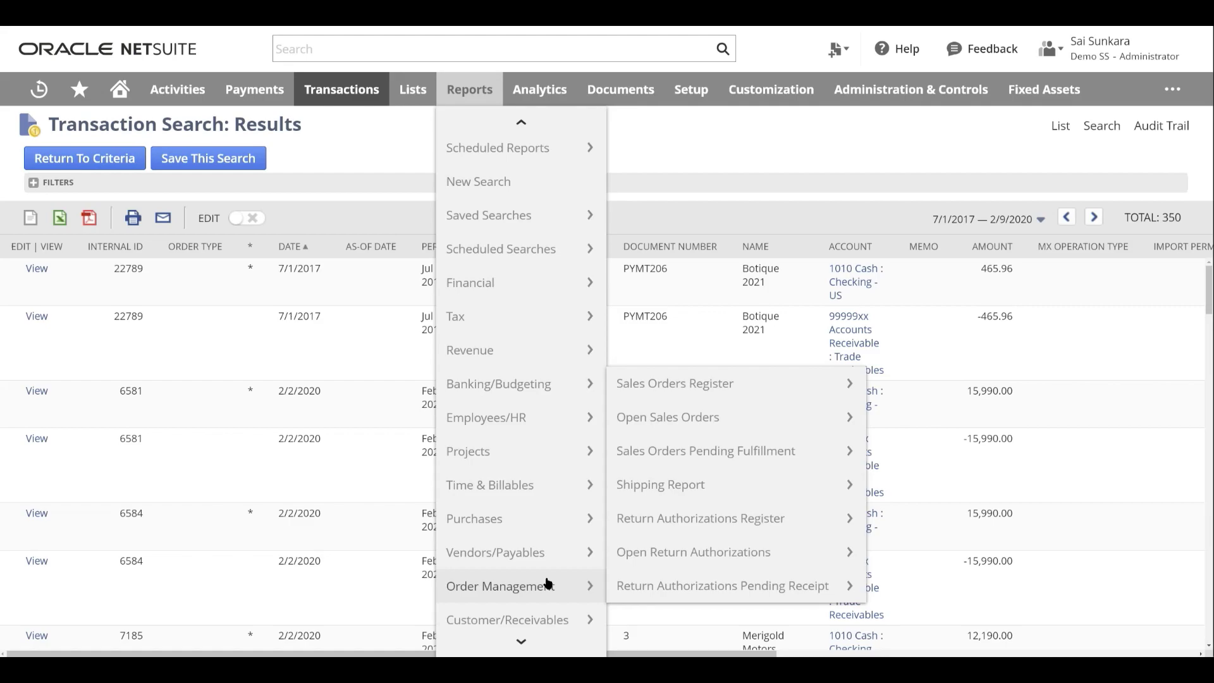
{"action": "scroll", "coordinate": [555, 599], "scroll_direction": "down", "scroll_amount": 2}
{"action": "mouse_move", "coordinate": [542, 601]}
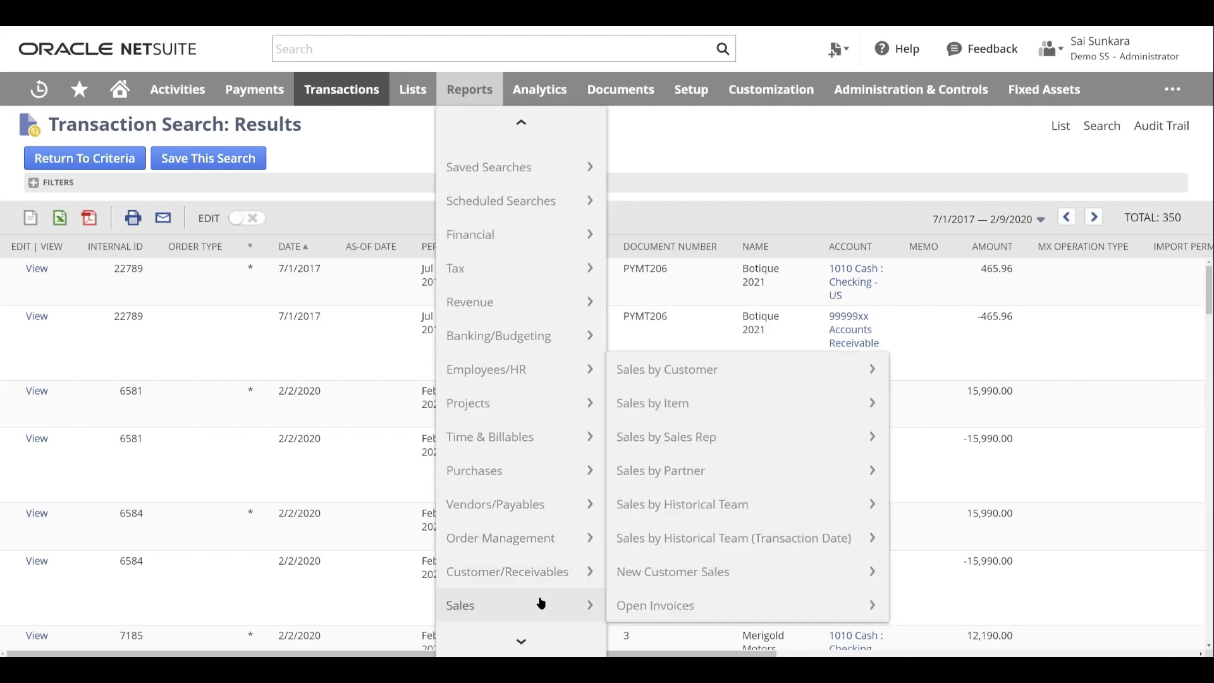
{"action": "scroll", "coordinate": [537, 600], "scroll_direction": "down", "scroll_amount": 2}
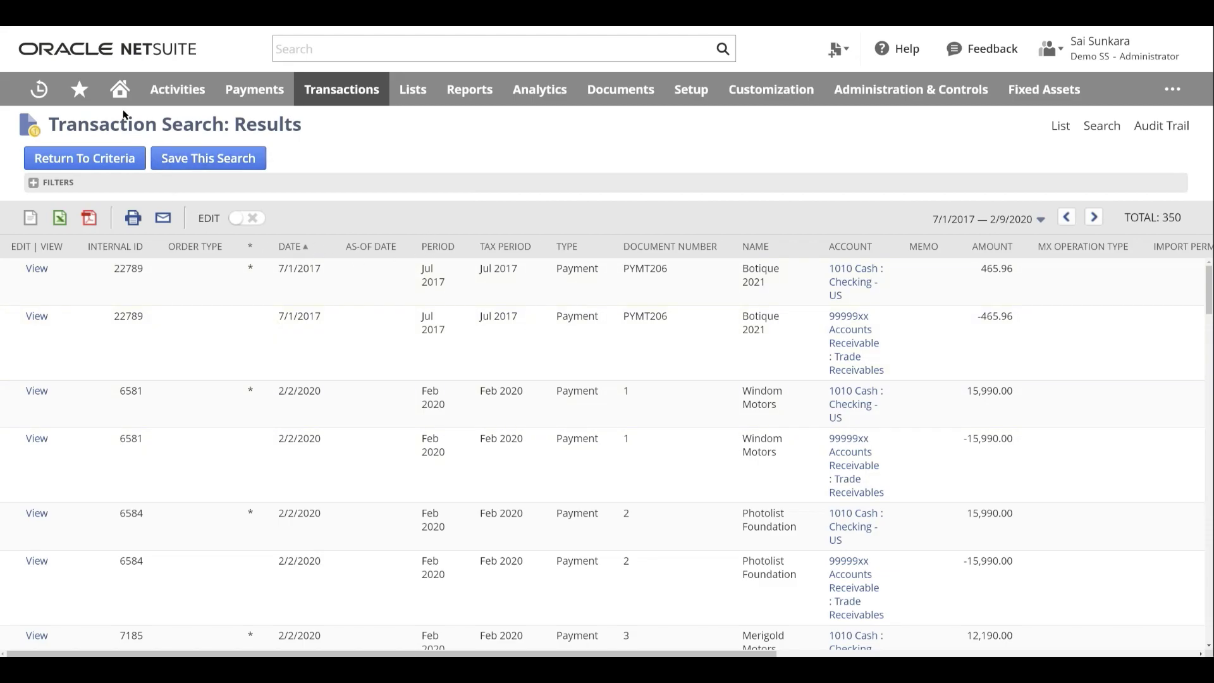
{"action": "mouse_move", "coordinate": [125, 106]}
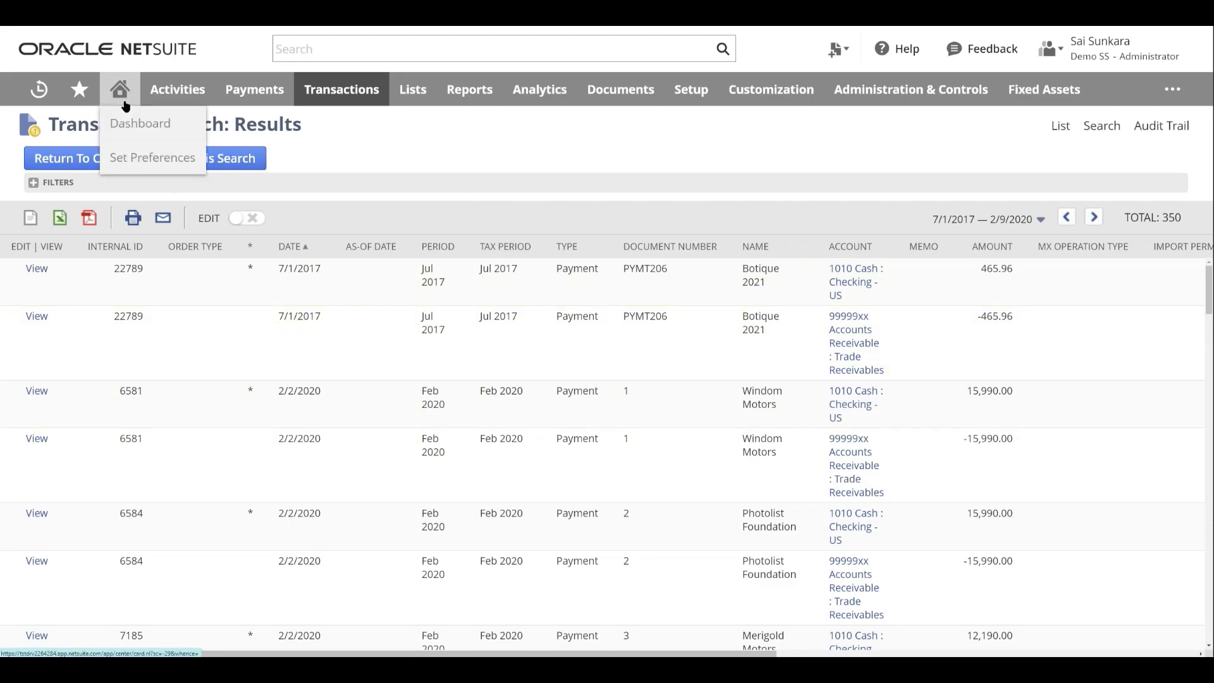
{"action": "left_click", "coordinate": [126, 106]}
{"action": "mouse_move", "coordinate": [176, 95]}
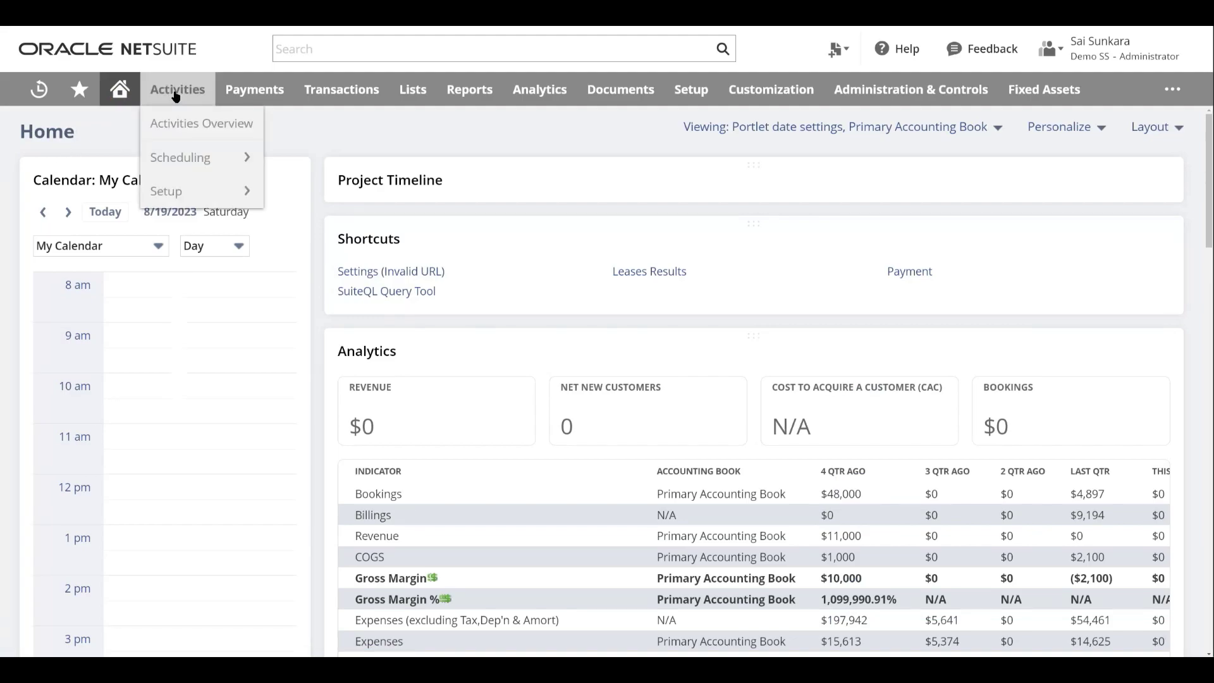
{"action": "left_click", "coordinate": [342, 89]}
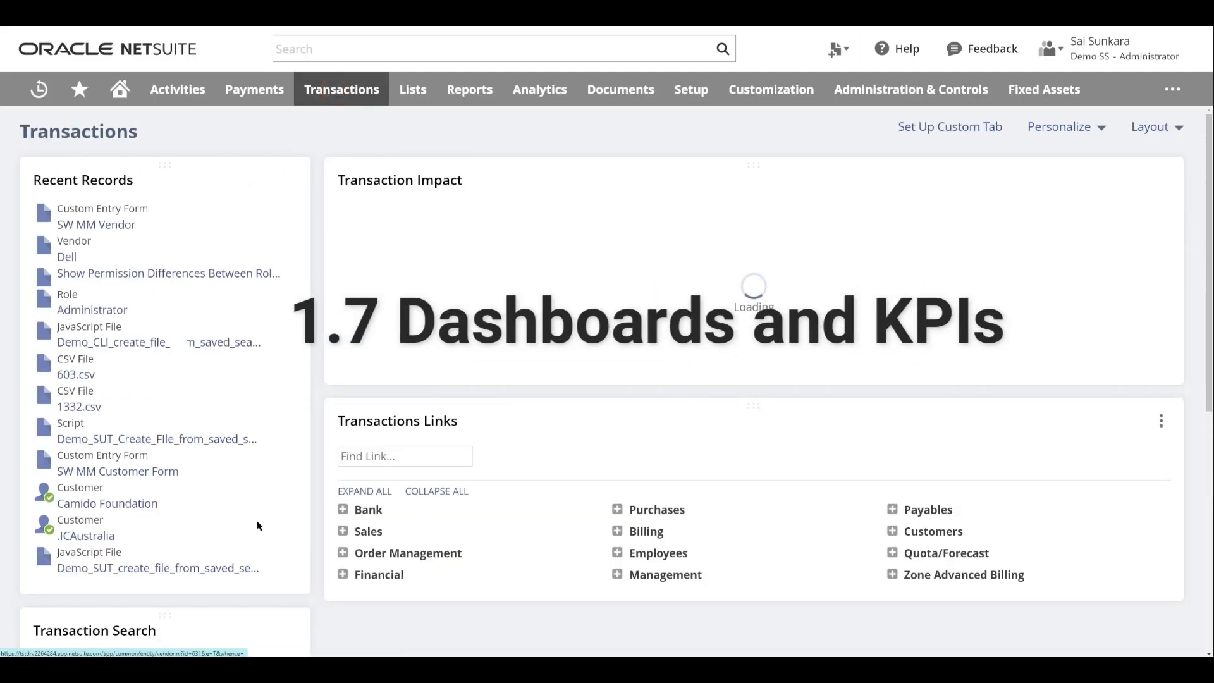
{"action": "left_click", "coordinate": [126, 100]}
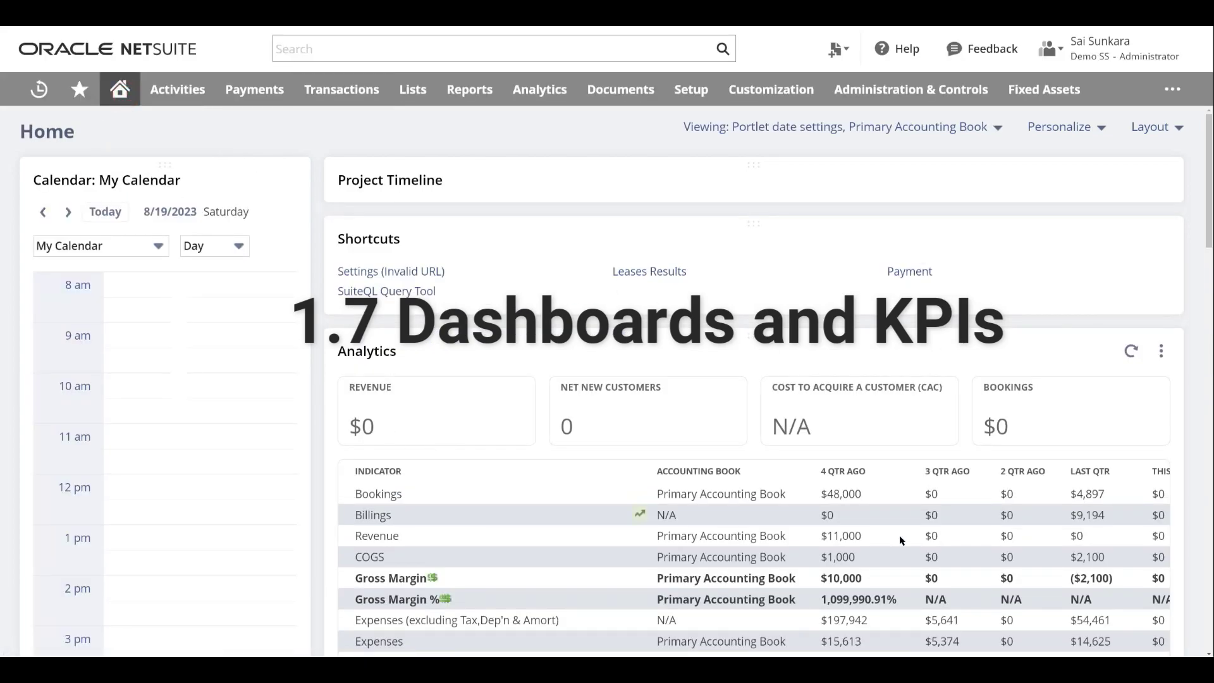
{"action": "scroll", "coordinate": [606, 306], "scroll_direction": "down", "scroll_amount": 2}
{"action": "scroll", "coordinate": [390, 263], "scroll_direction": "up", "scroll_amount": 1}
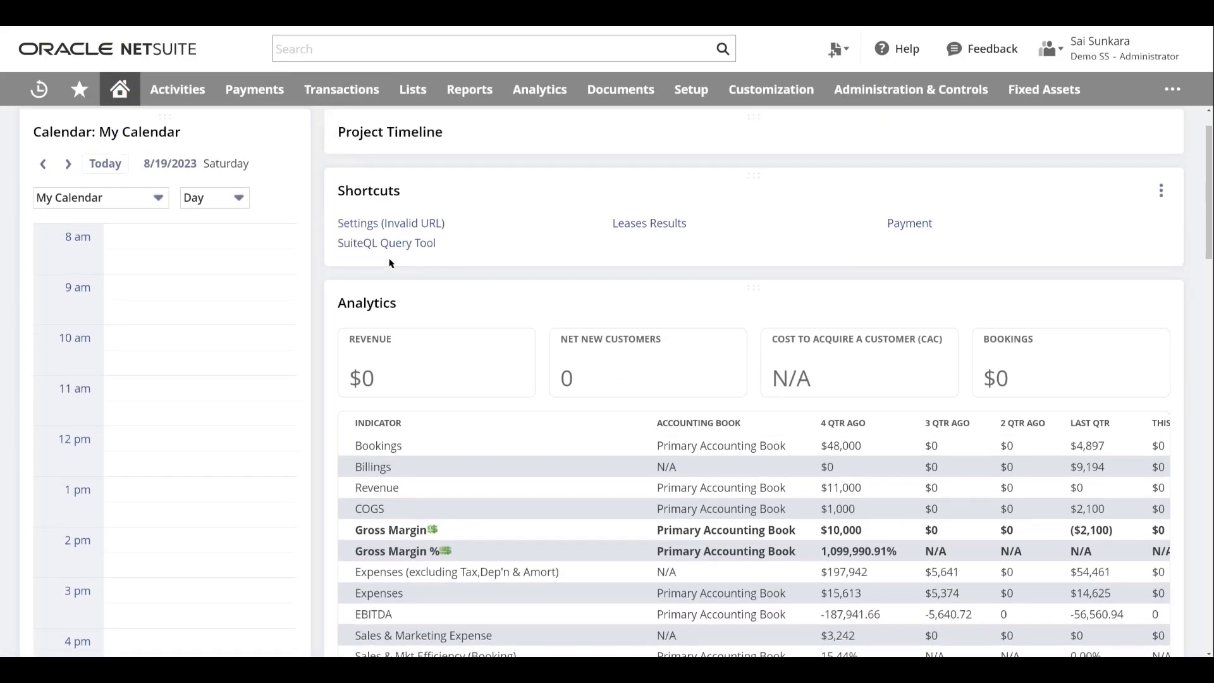
{"action": "scroll", "coordinate": [461, 283], "scroll_direction": "down", "scroll_amount": 2}
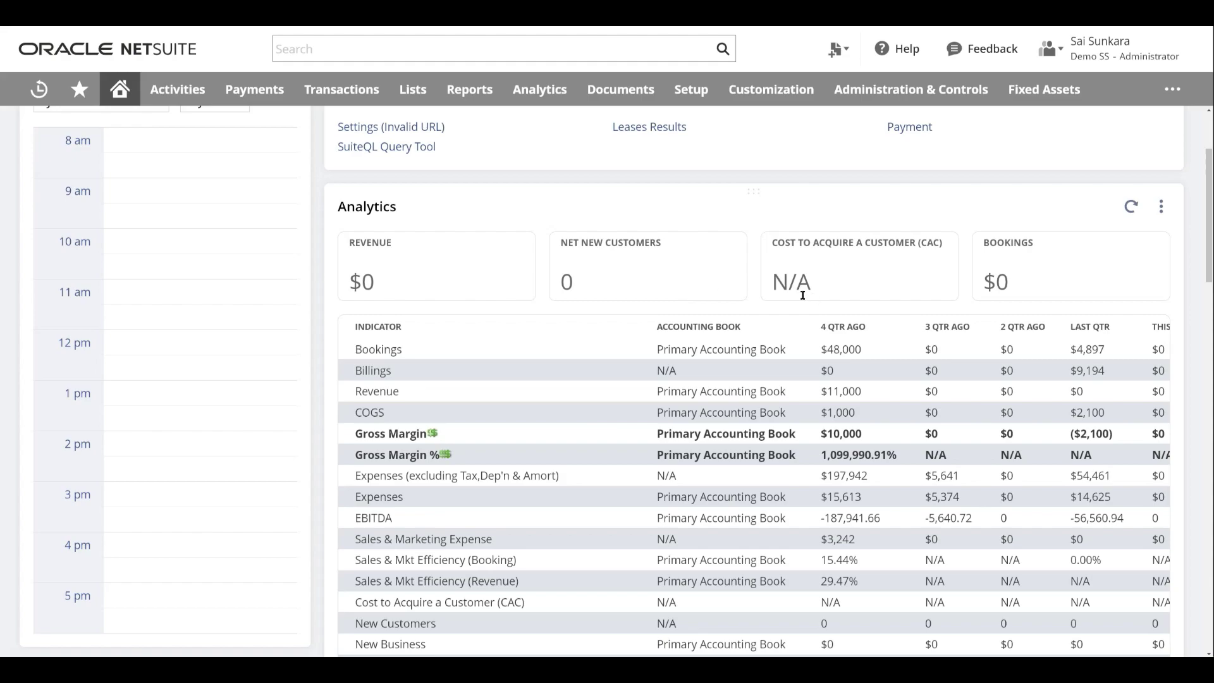
{"action": "scroll", "coordinate": [802, 295], "scroll_direction": "down", "scroll_amount": 1}
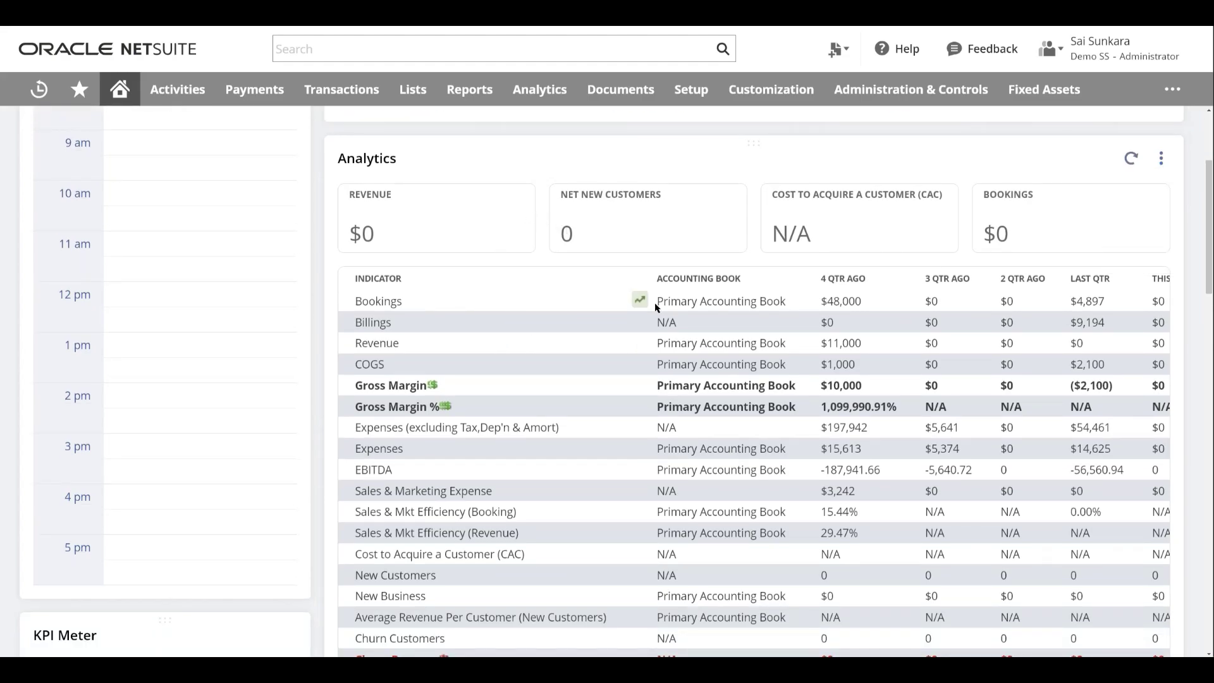
{"action": "scroll", "coordinate": [654, 307], "scroll_direction": "down", "scroll_amount": 1}
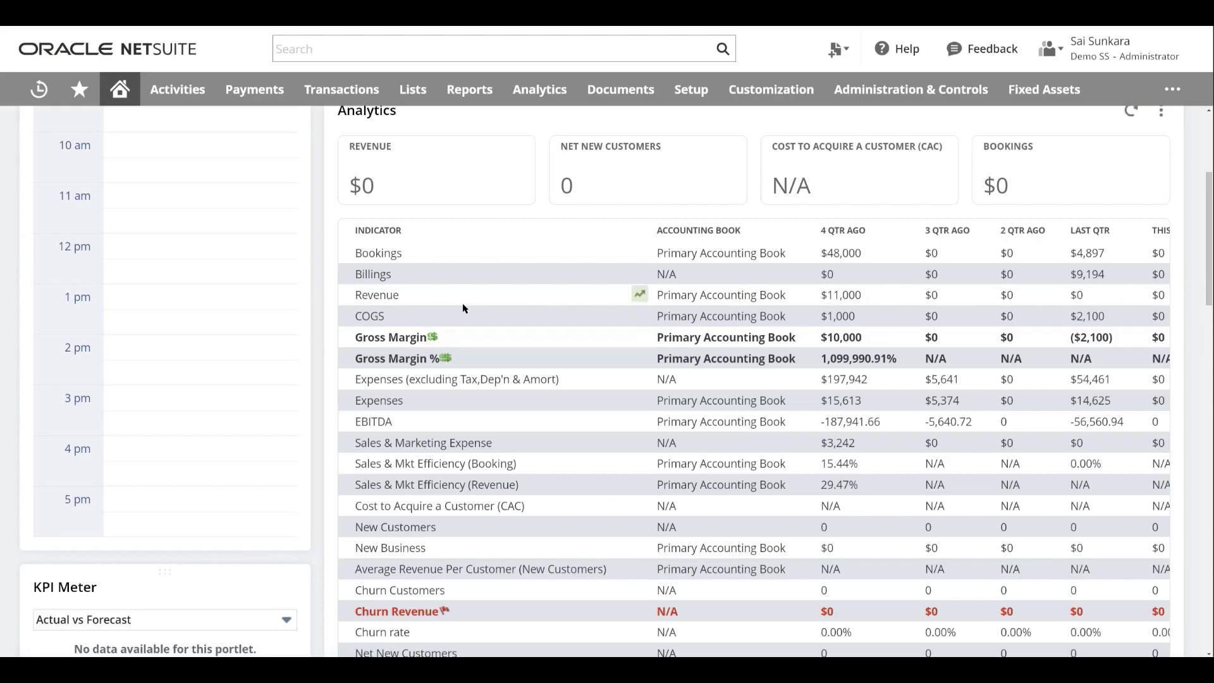
{"action": "left_click", "coordinate": [640, 294]}
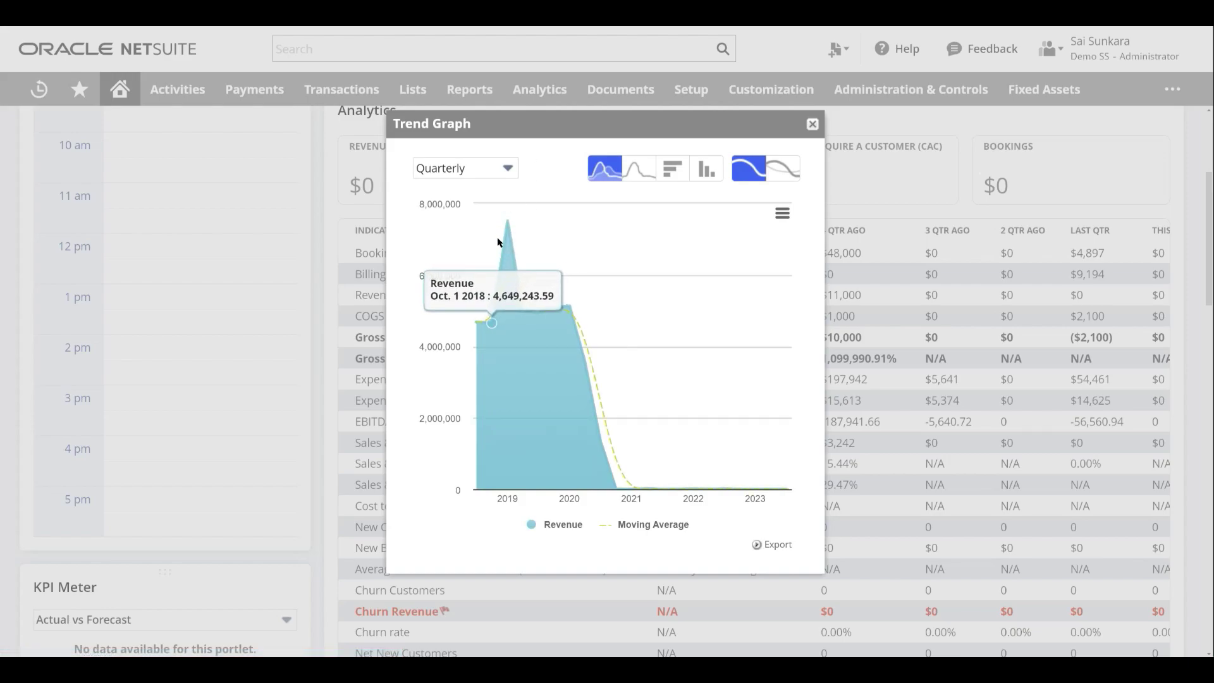
{"action": "left_click", "coordinate": [640, 170]}
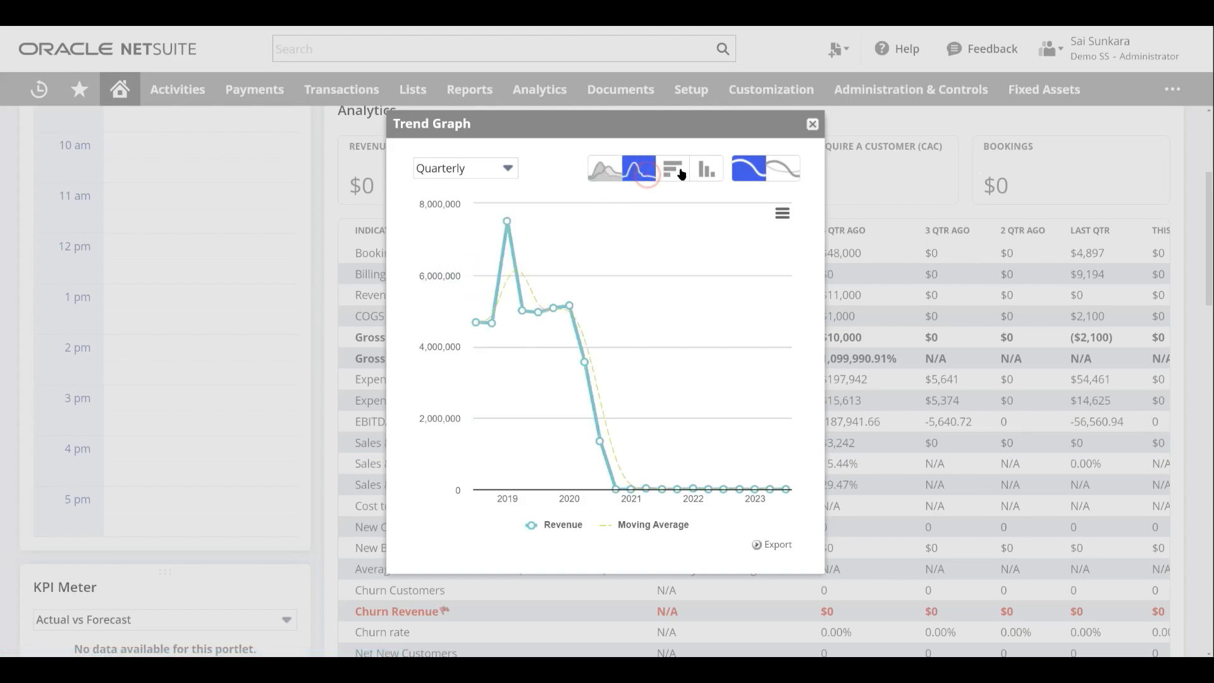
{"action": "left_click", "coordinate": [672, 169]}
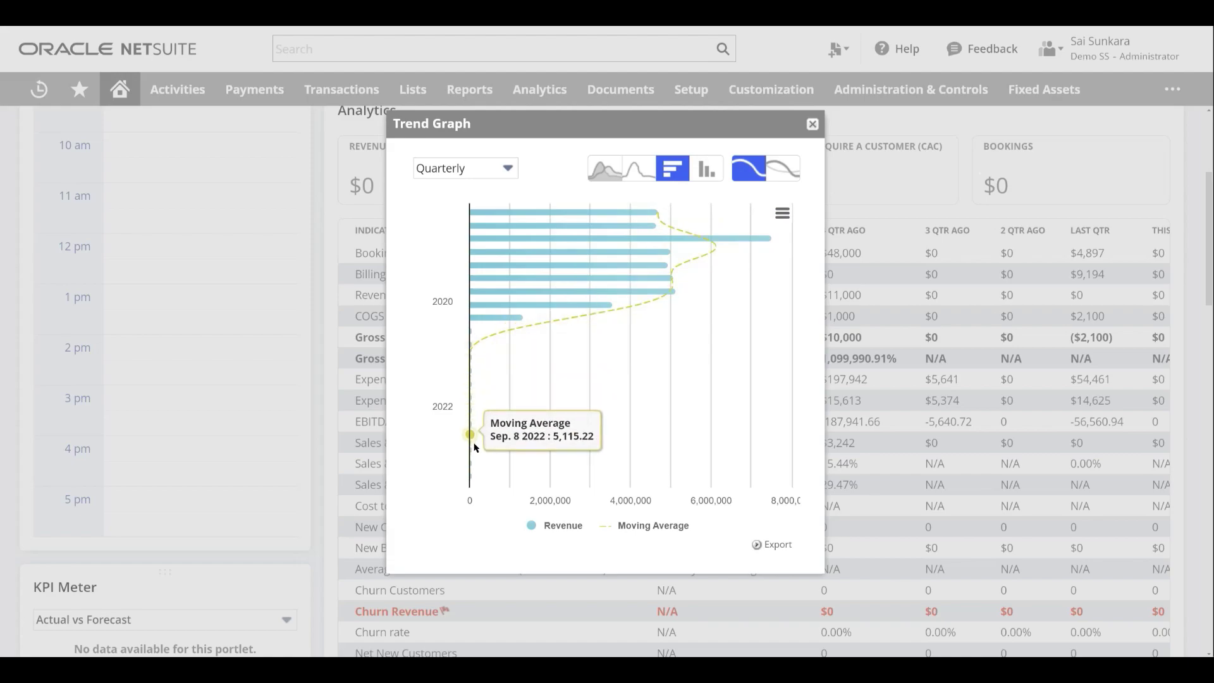
{"action": "left_click", "coordinate": [435, 171]}
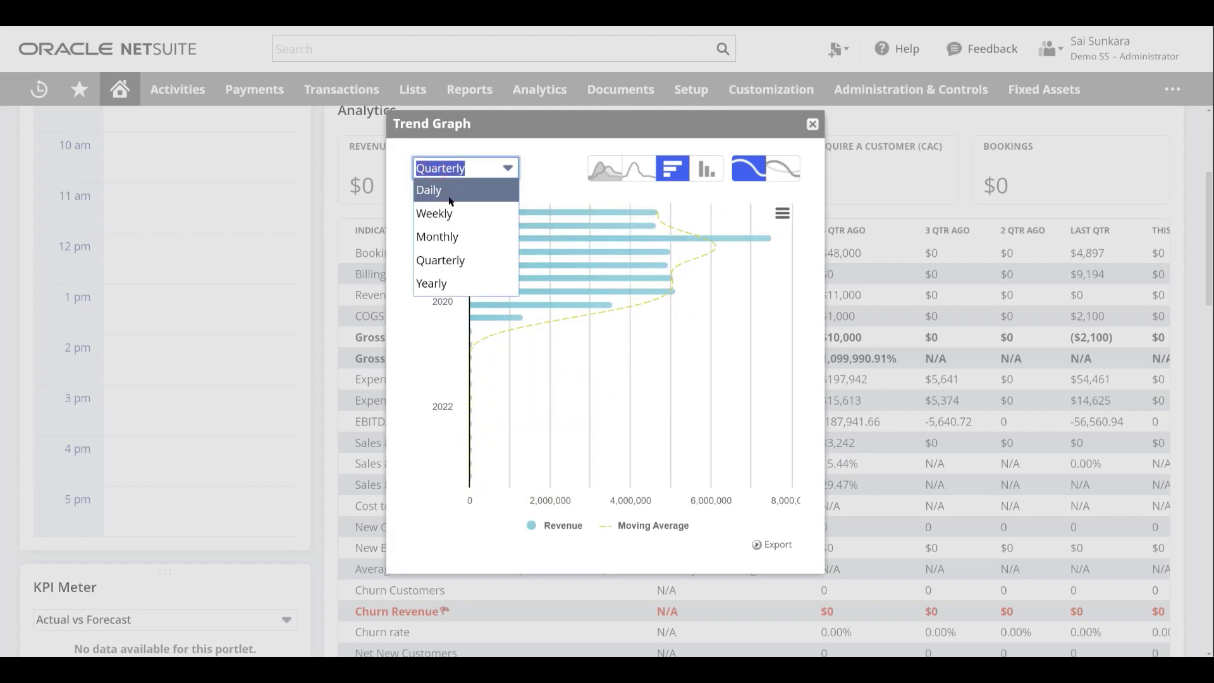
{"action": "left_click", "coordinate": [446, 193]}
{"action": "left_click", "coordinate": [475, 172]}
{"action": "left_click", "coordinate": [474, 215]}
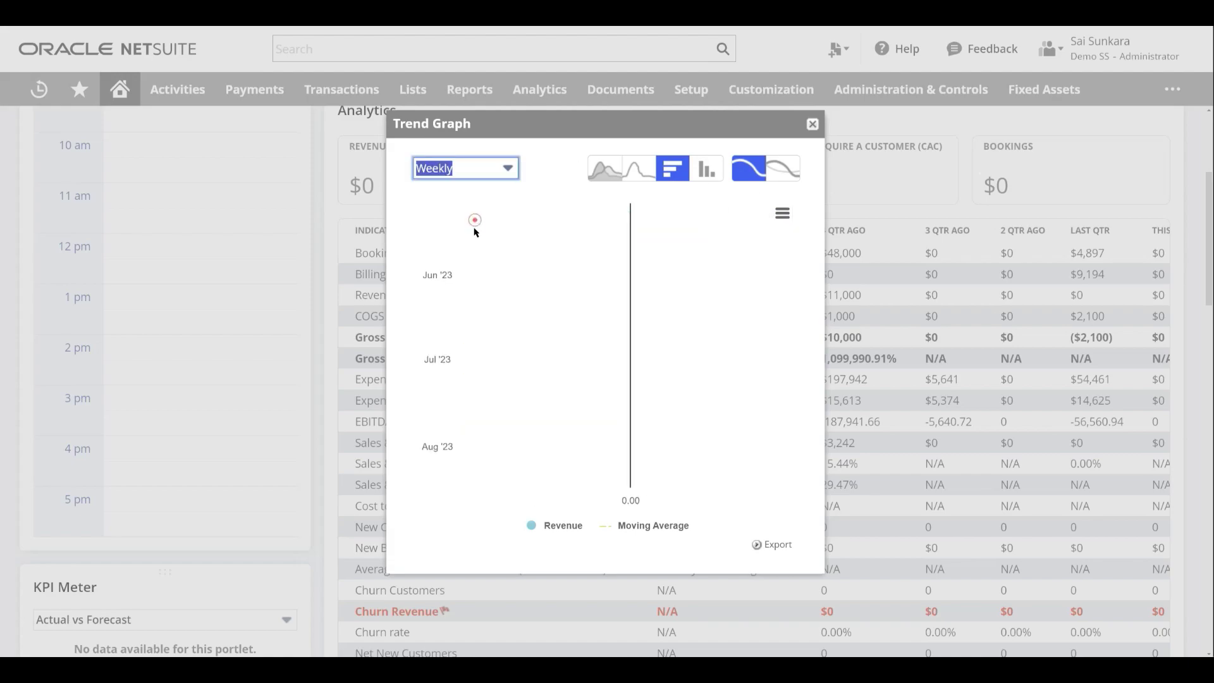
{"action": "left_click", "coordinate": [812, 124]}
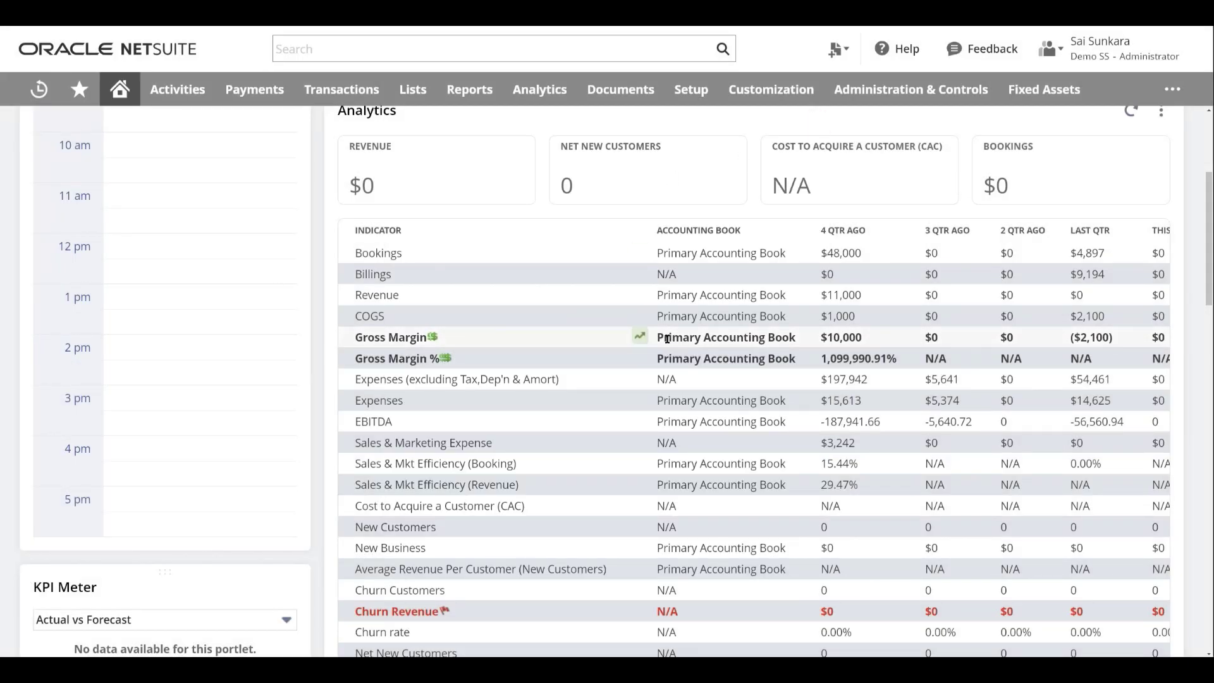
{"action": "scroll", "coordinate": [698, 307], "scroll_direction": "down", "scroll_amount": 3}
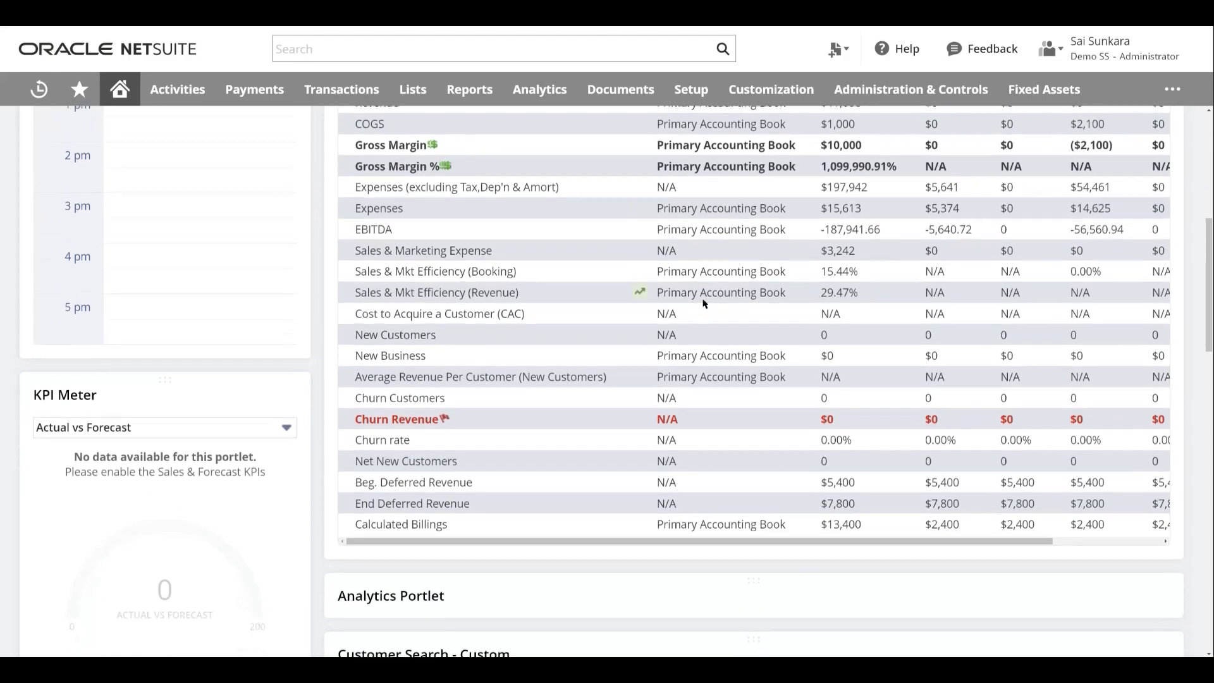
{"action": "scroll", "coordinate": [748, 306], "scroll_direction": "down", "scroll_amount": 2}
{"action": "scroll", "coordinate": [796, 365], "scroll_direction": "up", "scroll_amount": 5}
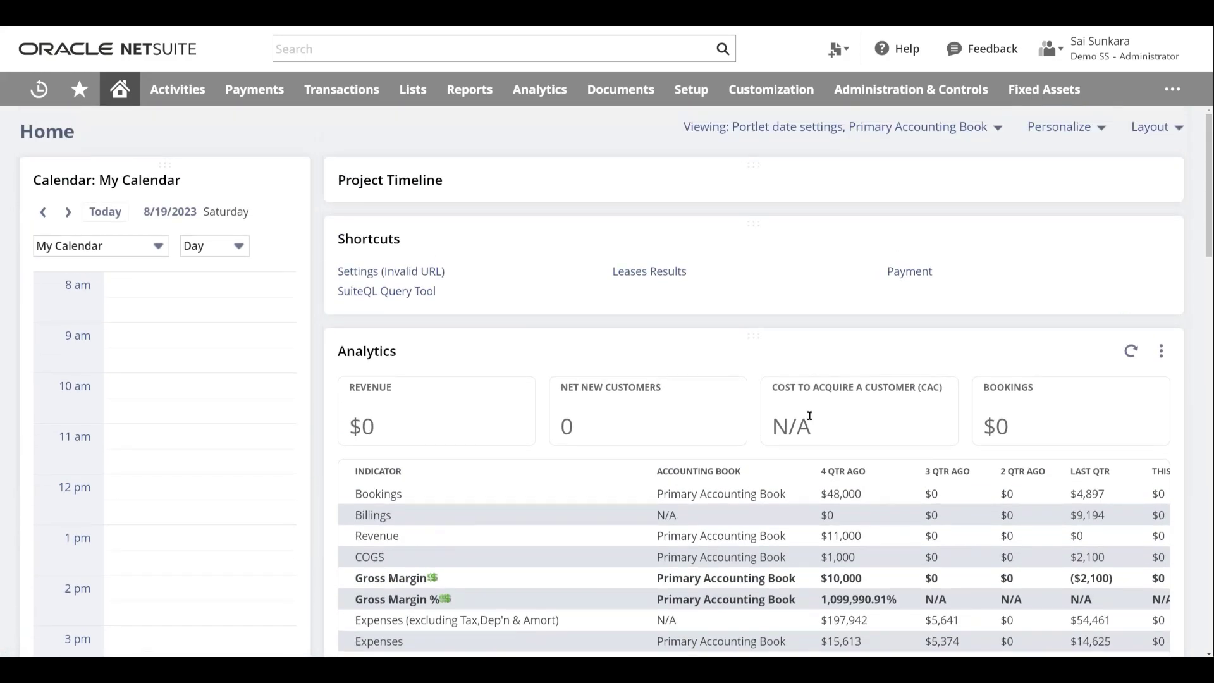
{"action": "scroll", "coordinate": [872, 379], "scroll_direction": "down", "scroll_amount": 1}
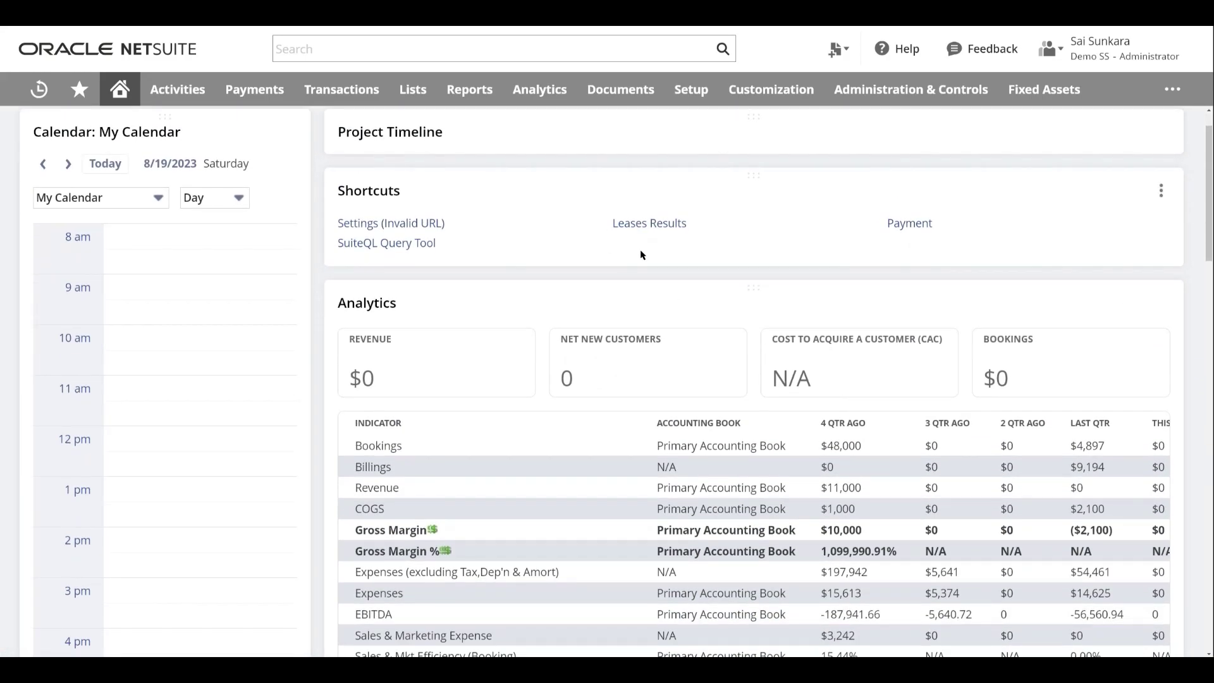
{"action": "left_click", "coordinate": [1182, 301]}
{"action": "left_click", "coordinate": [1146, 330]}
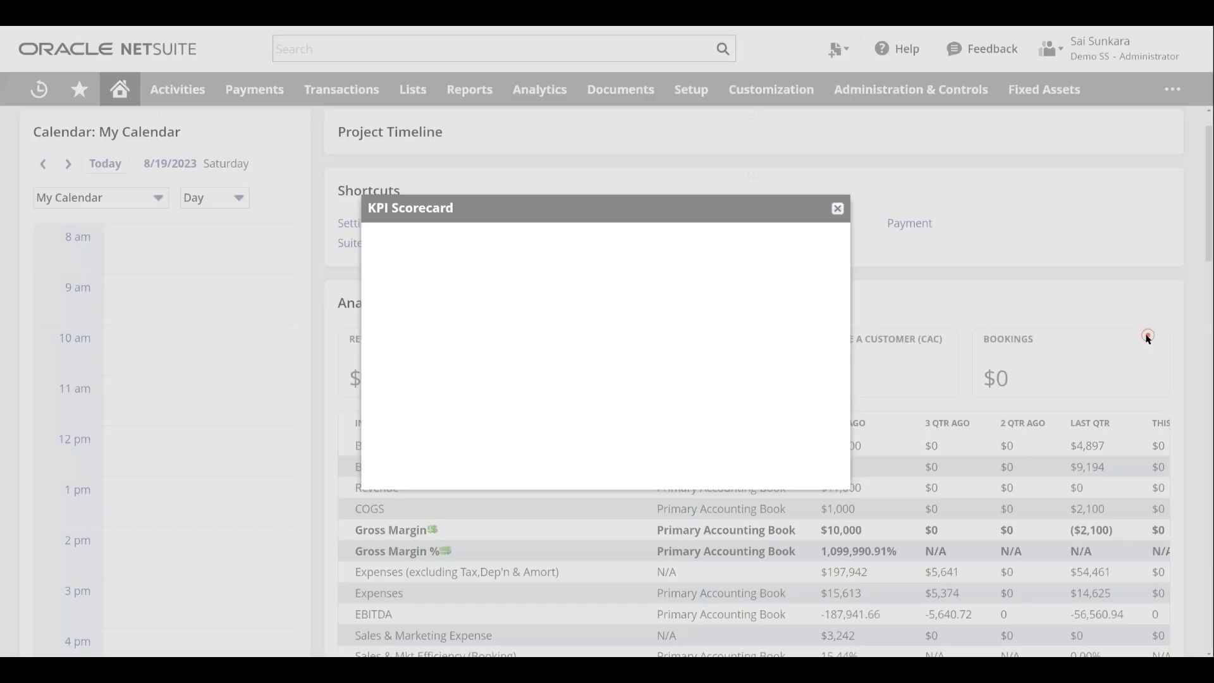
{"action": "left_click", "coordinate": [433, 305]}
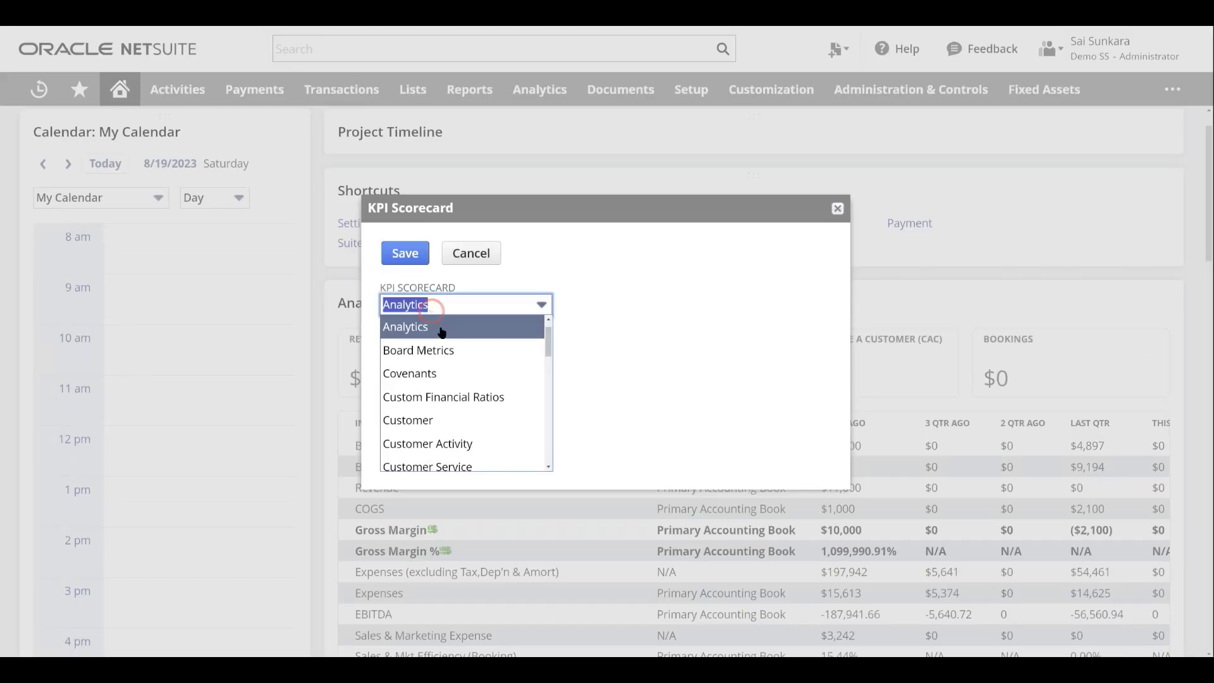
{"action": "scroll", "coordinate": [489, 367], "scroll_direction": "down", "scroll_amount": 5}
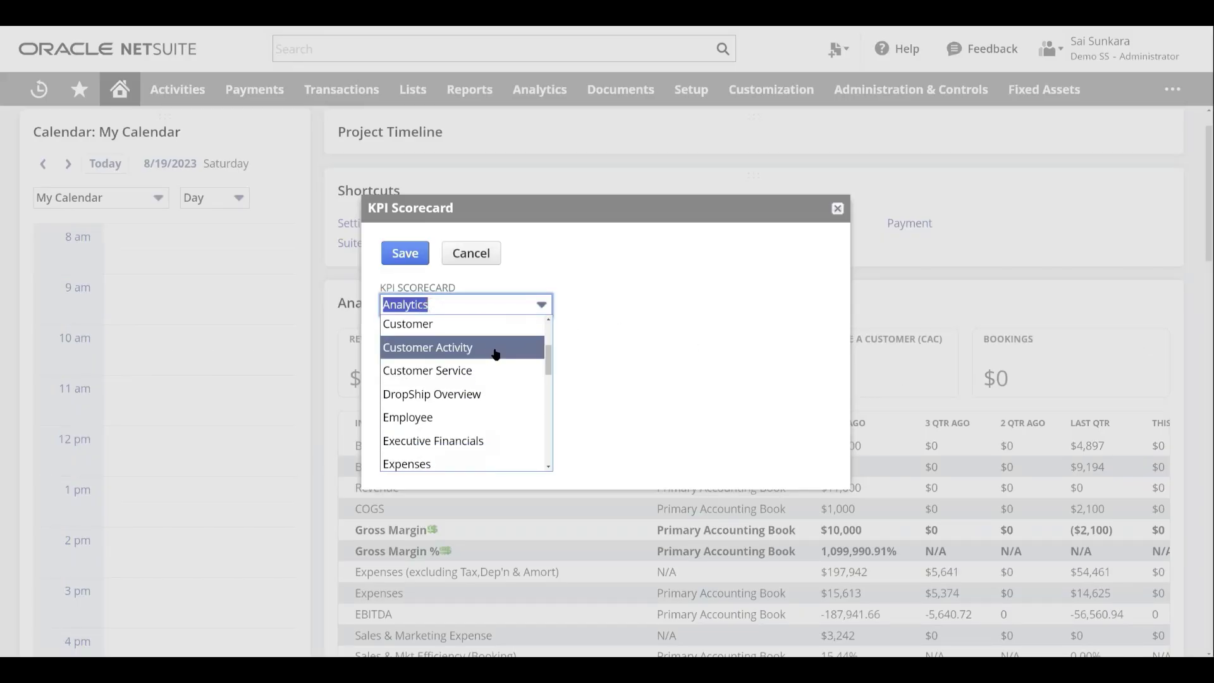
{"action": "left_click", "coordinate": [644, 310]}
{"action": "left_click", "coordinate": [476, 253]}
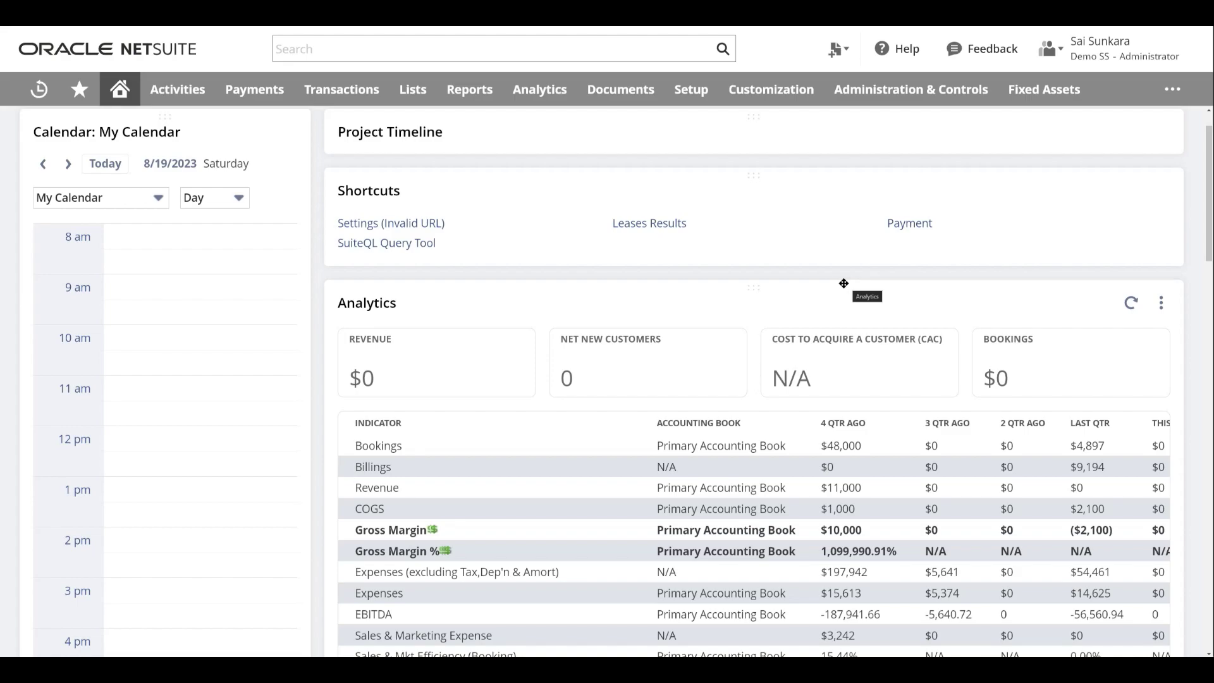
Open the advanced Transaction Search with its Type filter set to Purchase Order
{"action": "mouse_move", "coordinate": [771, 94]}
{"action": "mouse_move", "coordinate": [795, 269]}
{"action": "mouse_move", "coordinate": [321, 96]}
{"action": "mouse_move", "coordinate": [368, 188]}
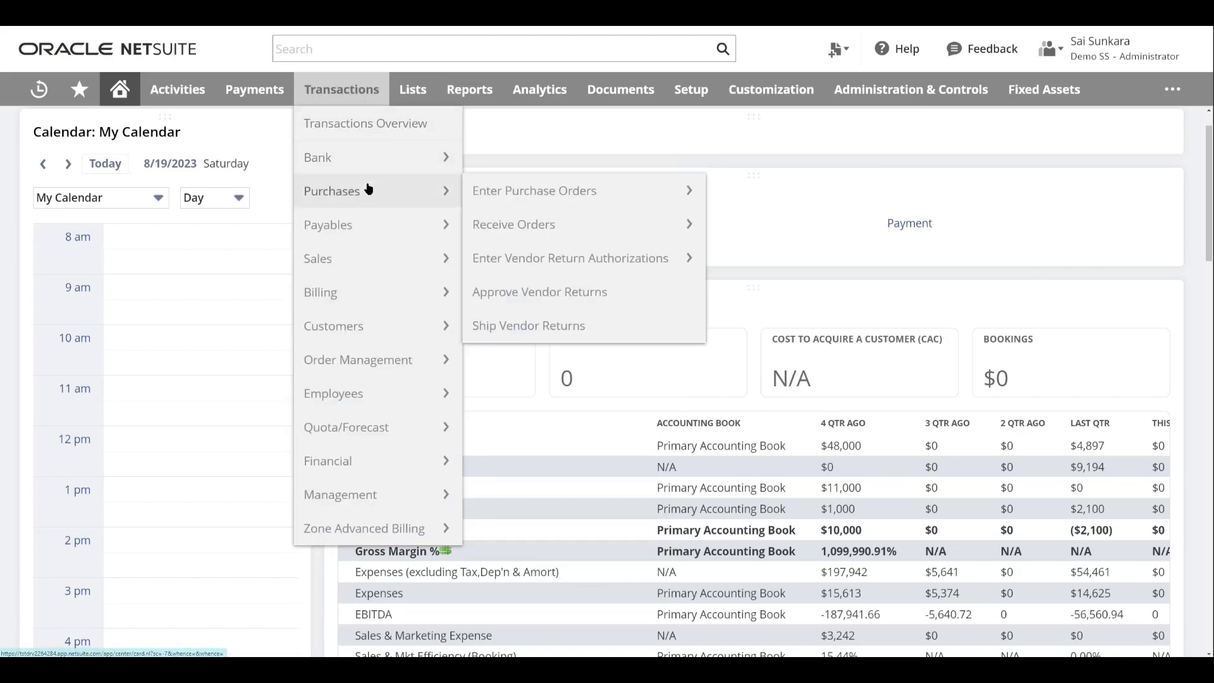
{"action": "mouse_move", "coordinate": [561, 200]}
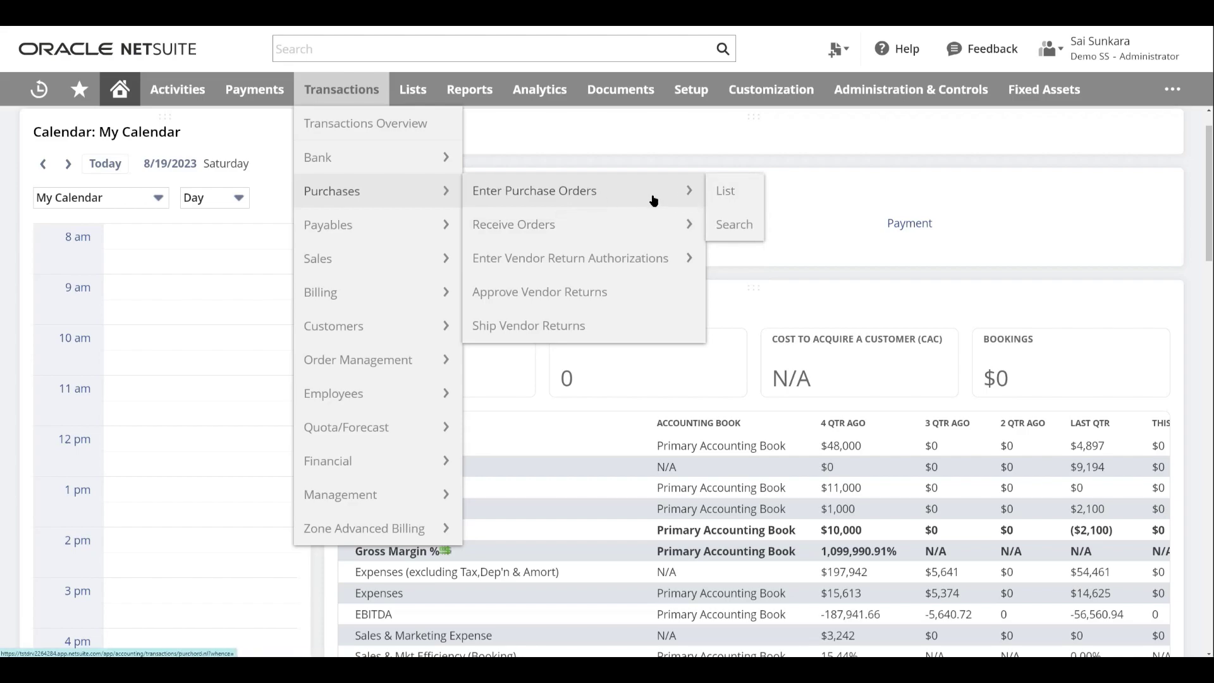
{"action": "left_click", "coordinate": [730, 226]}
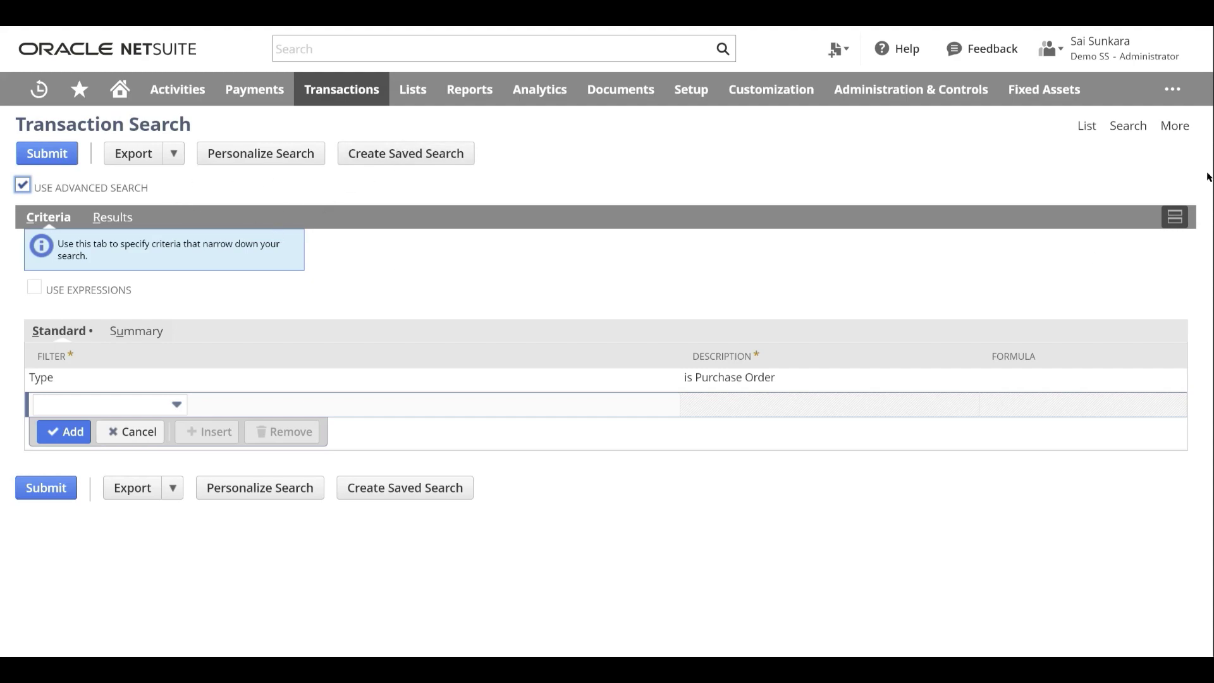
Start a Test Vendor 1 purchase order kept at Pending Approval, with a next approver chosen
{"action": "left_click", "coordinate": [1086, 126]}
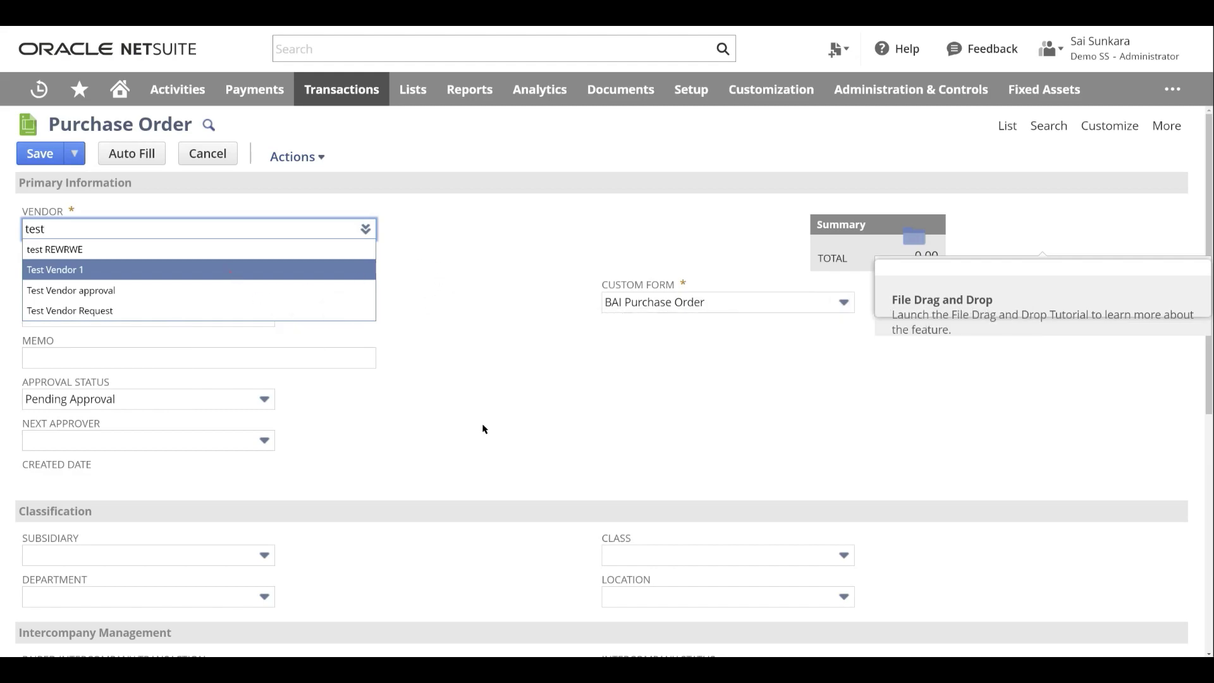
{"action": "left_click", "coordinate": [74, 358]}
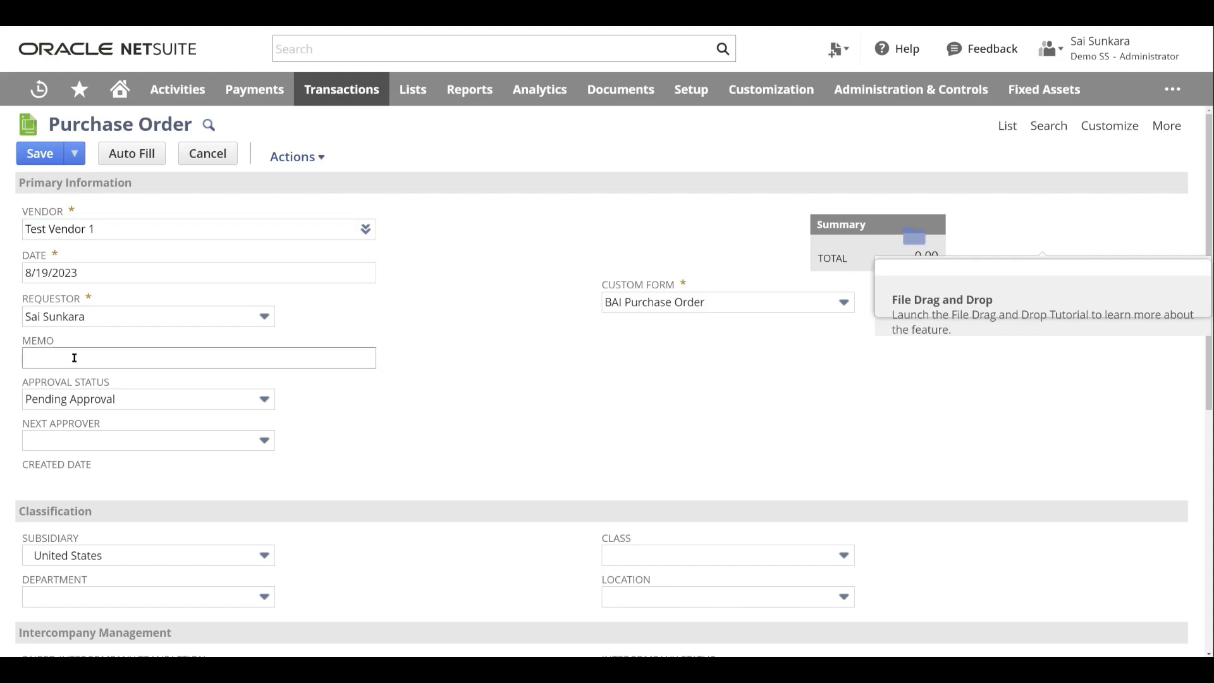
{"action": "left_click", "coordinate": [120, 399]}
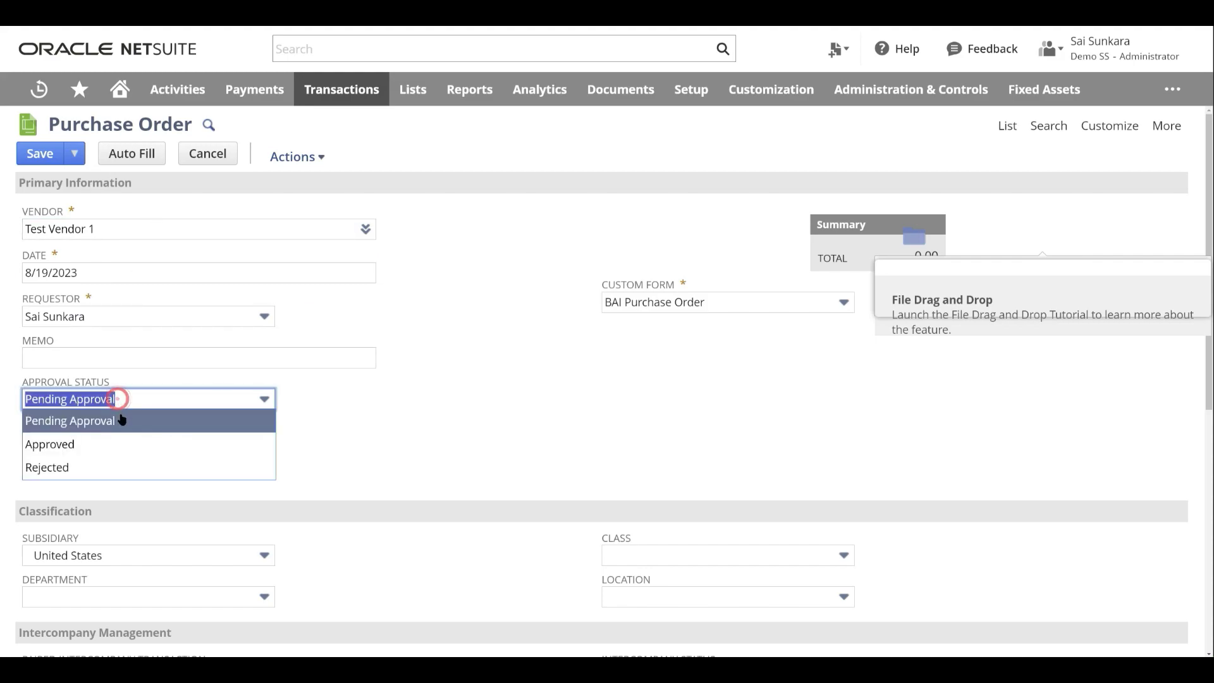
{"action": "left_click", "coordinate": [124, 421]}
{"action": "left_click", "coordinate": [347, 381]}
{"action": "left_click", "coordinate": [228, 440]}
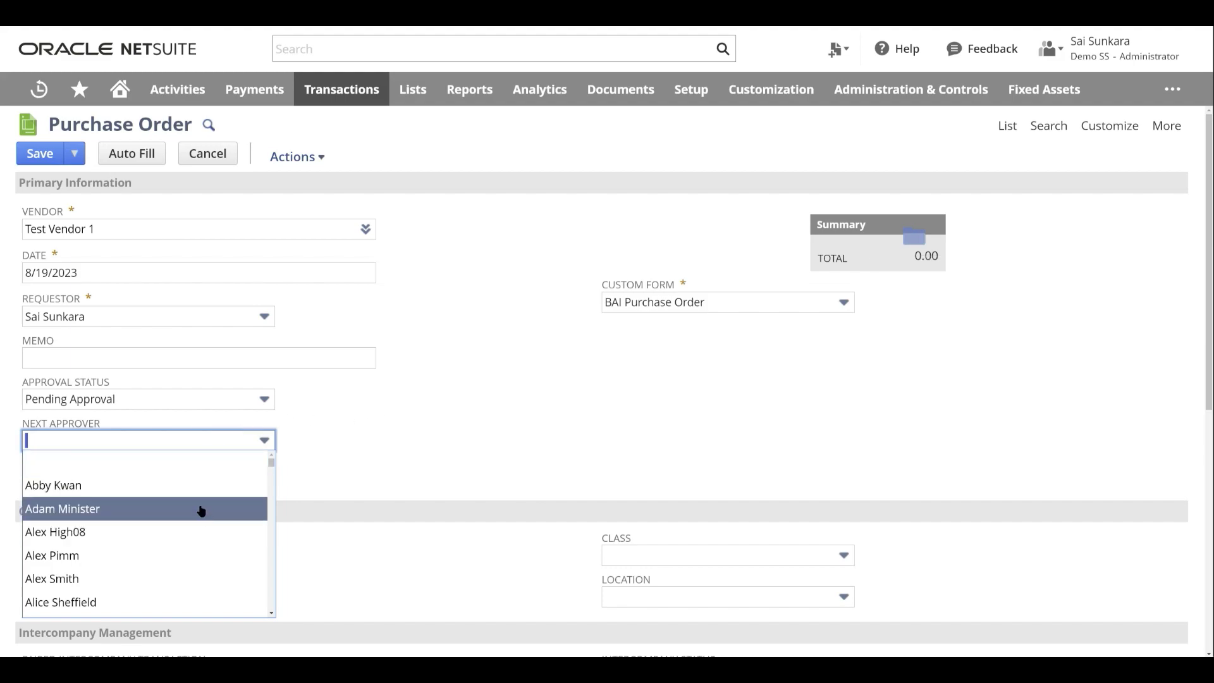
{"action": "left_click", "coordinate": [233, 507]}
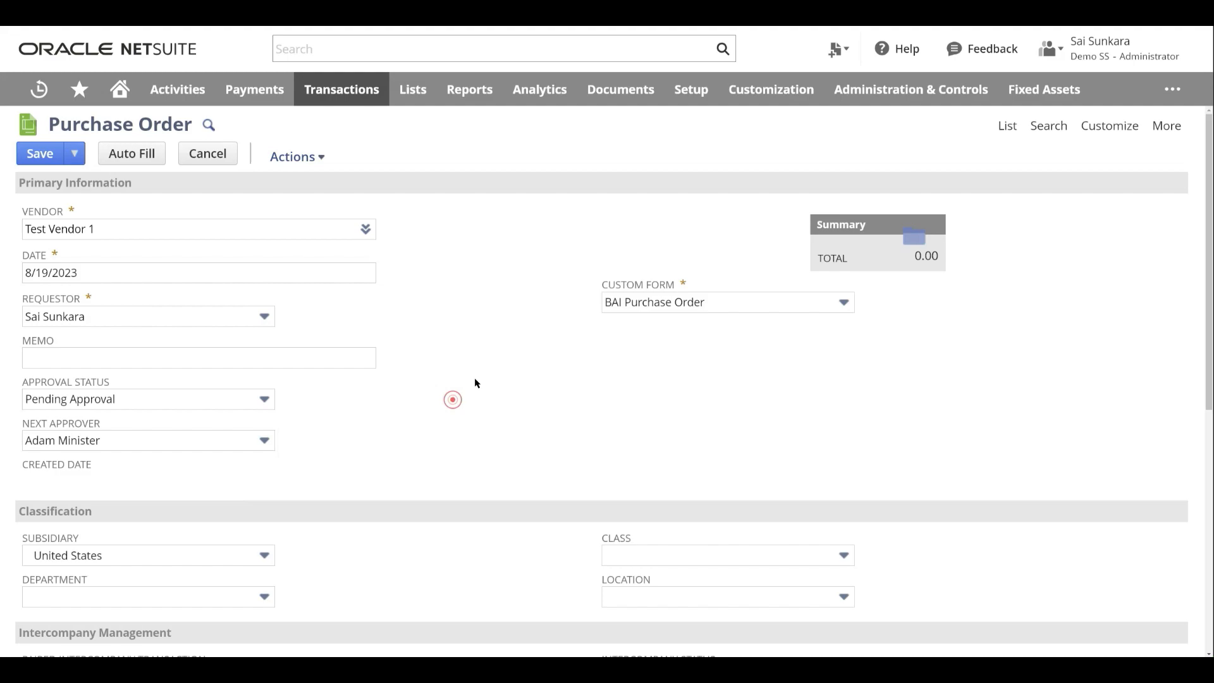
Add a Phone expense line posting to account 6203 Supplies Expense
{"action": "scroll", "coordinate": [417, 404], "scroll_direction": "down", "scroll_amount": 3}
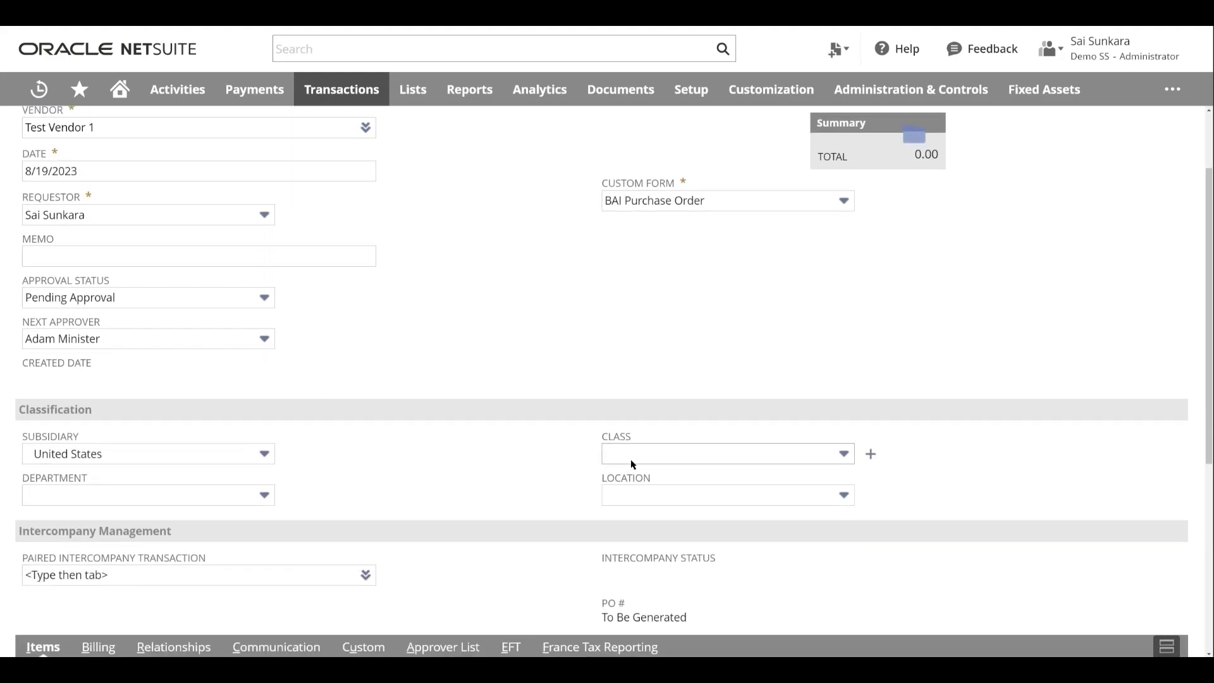
{"action": "scroll", "coordinate": [631, 461], "scroll_direction": "down", "scroll_amount": 1}
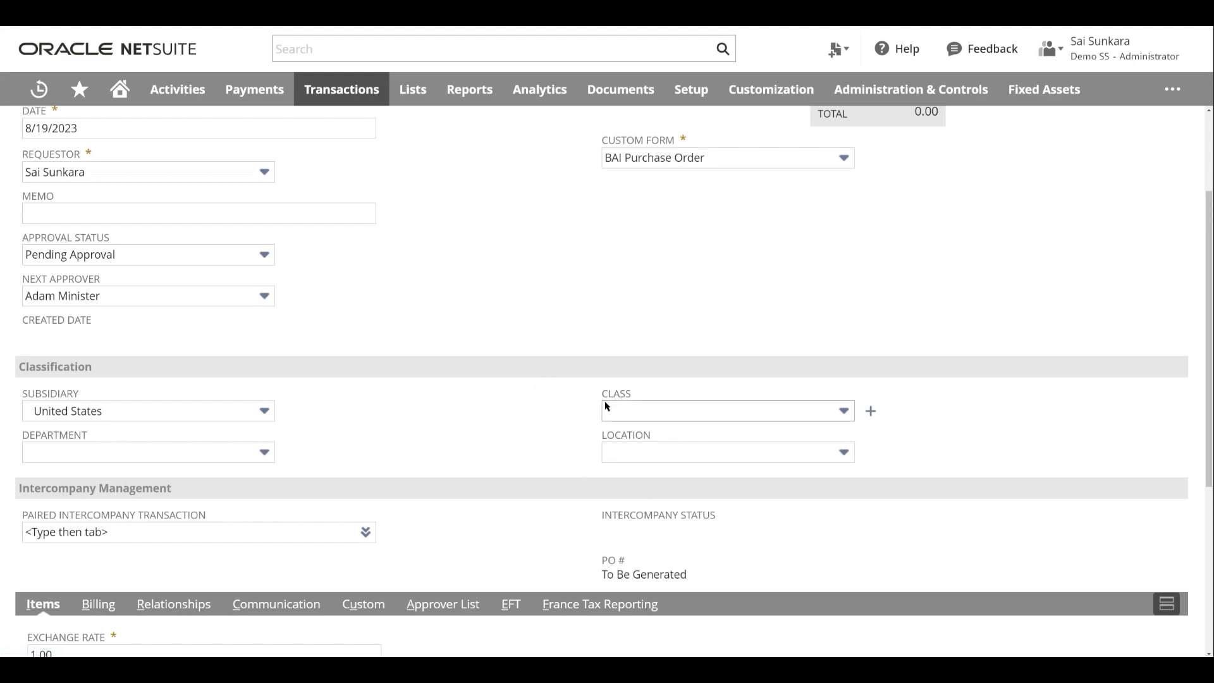
{"action": "scroll", "coordinate": [453, 415], "scroll_direction": "down", "scroll_amount": 2}
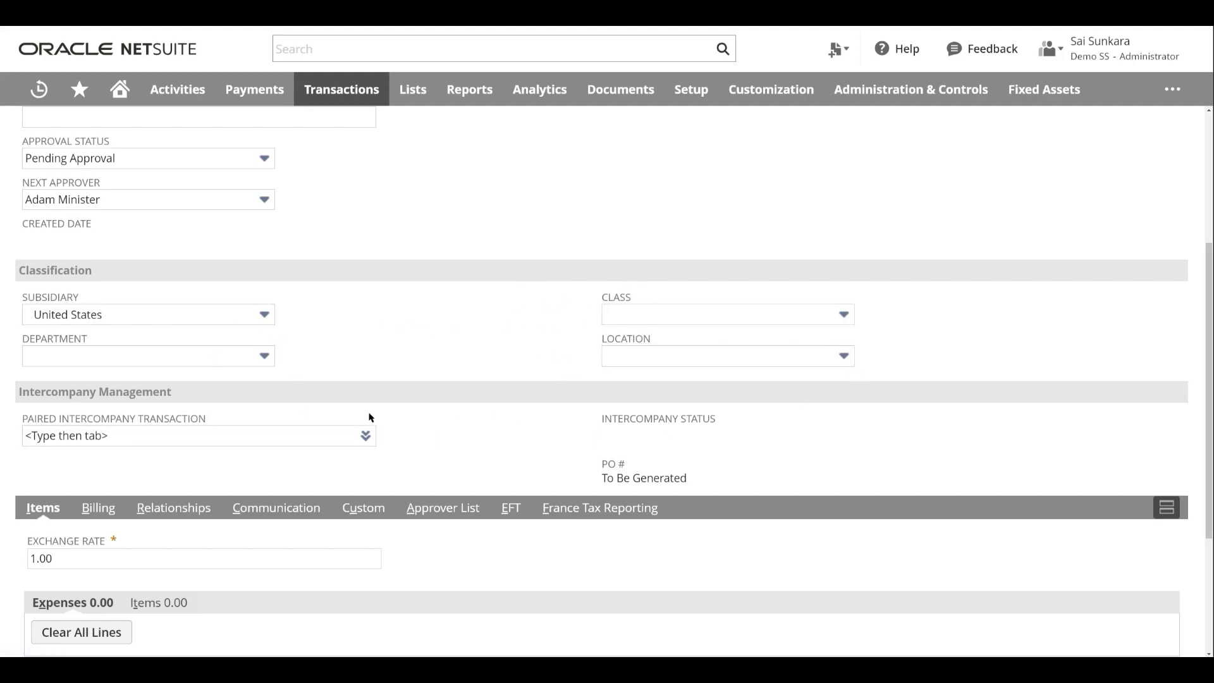
{"action": "scroll", "coordinate": [369, 417], "scroll_direction": "down", "scroll_amount": 3}
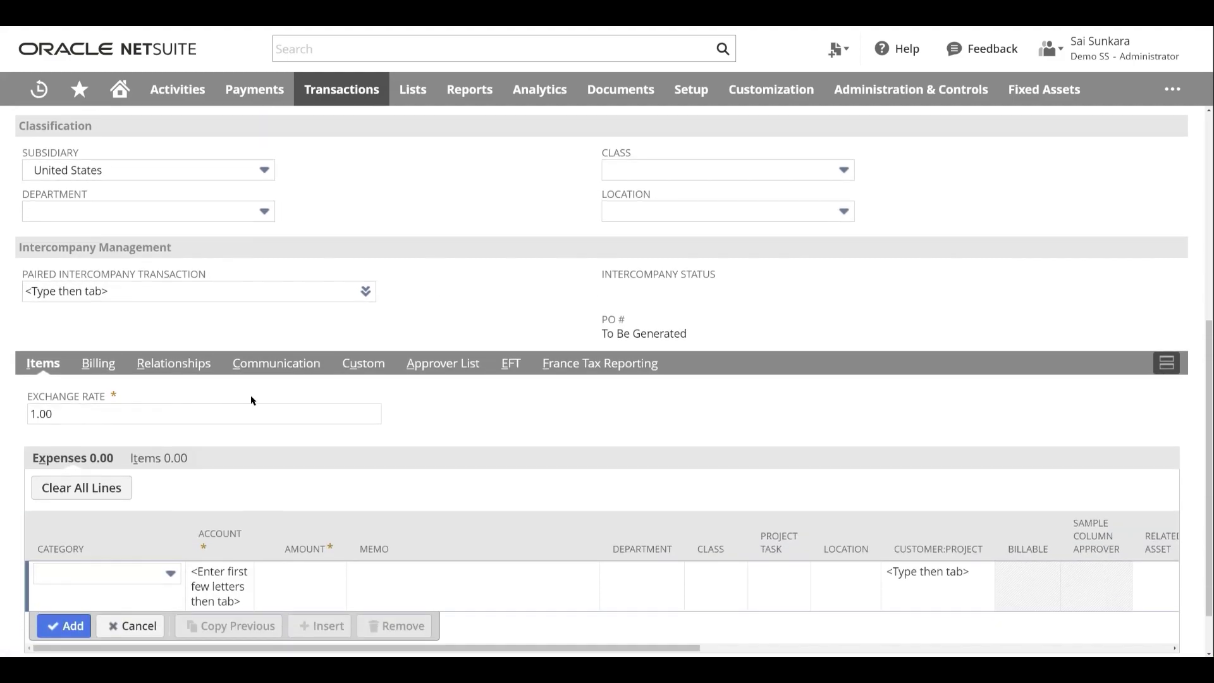
{"action": "left_click", "coordinate": [116, 576]}
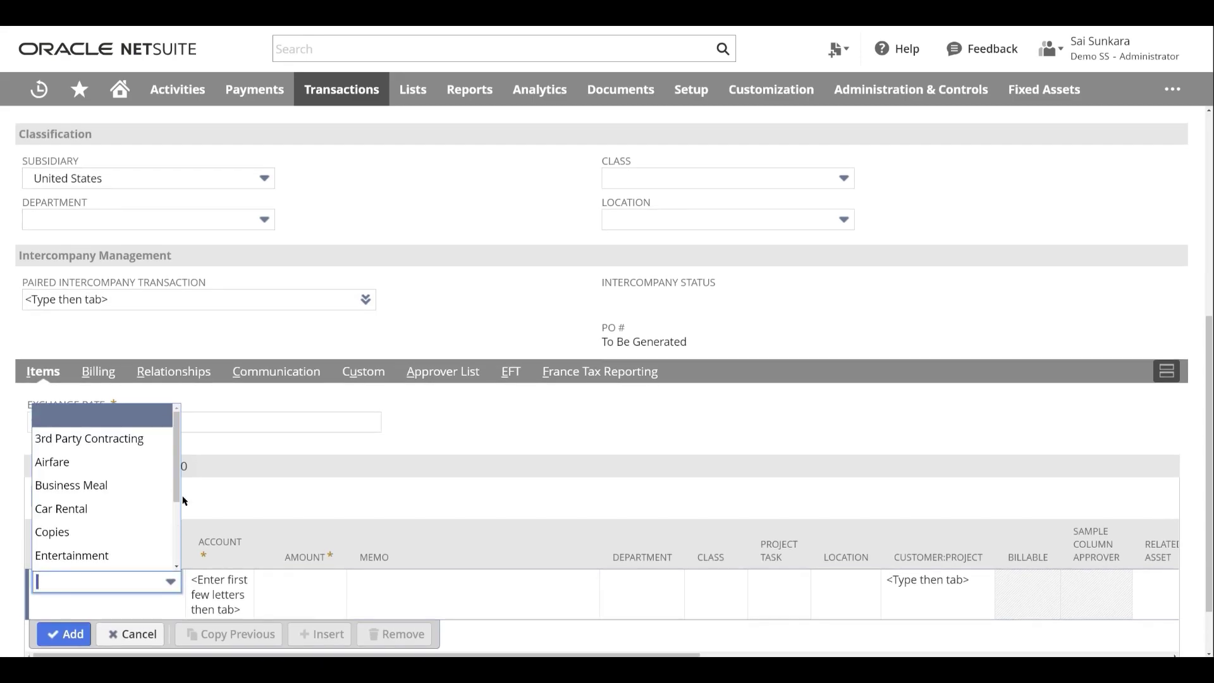
{"action": "scroll", "coordinate": [139, 528], "scroll_direction": "down", "scroll_amount": 2}
{"action": "scroll", "coordinate": [143, 547], "scroll_direction": "down", "scroll_amount": 1}
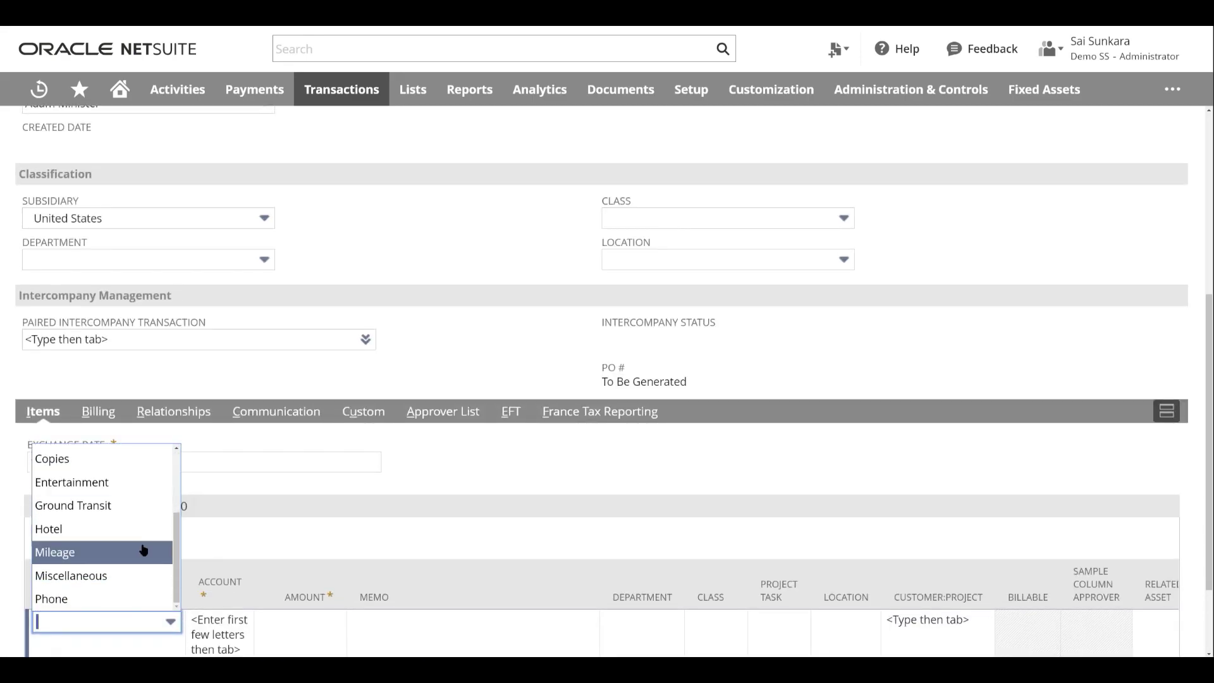
{"action": "left_click", "coordinate": [115, 595]}
{"action": "scroll", "coordinate": [276, 542], "scroll_direction": "down", "scroll_amount": 2}
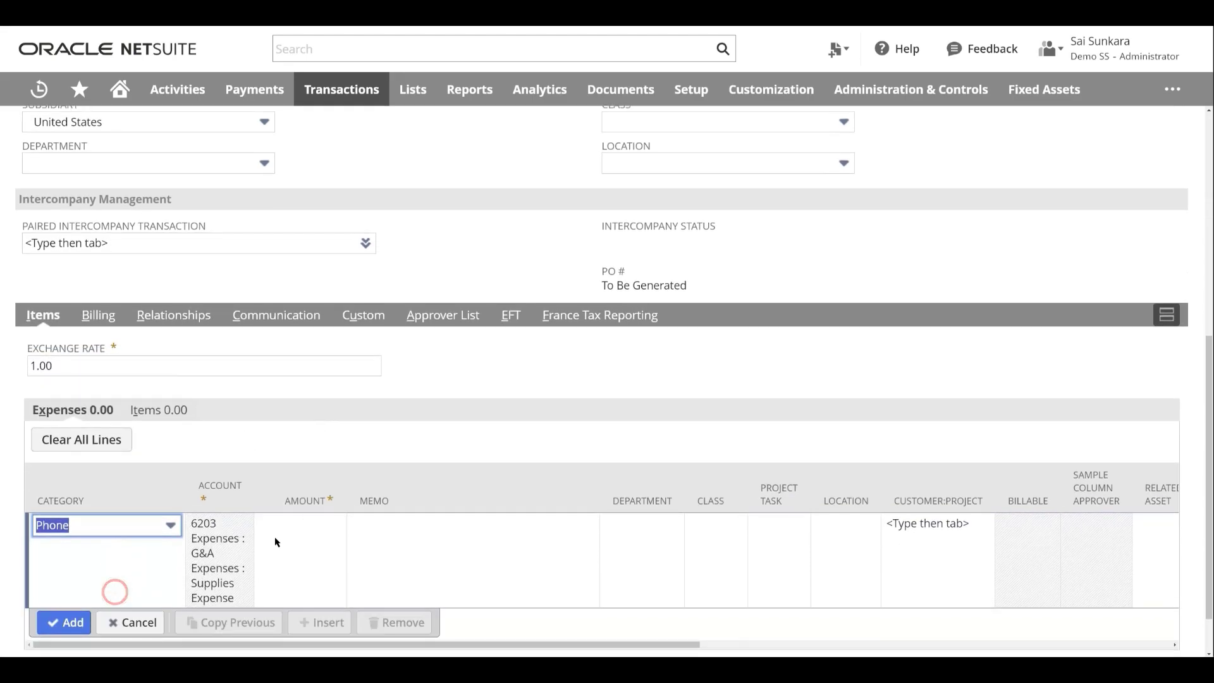
{"action": "left_click", "coordinate": [326, 534]}
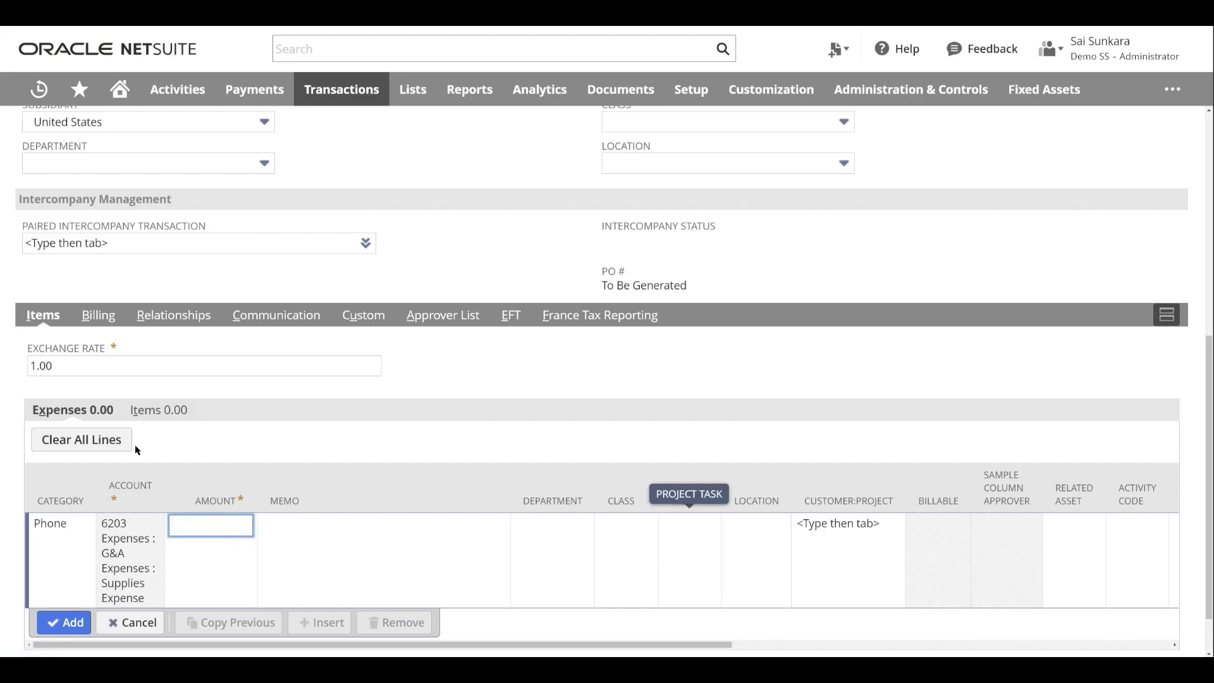
Add an iPad Pro 9.7 inch - 128 GB item line at 455.00 to the Items sublist
{"action": "left_click", "coordinate": [162, 412]}
{"action": "left_click", "coordinate": [56, 526]}
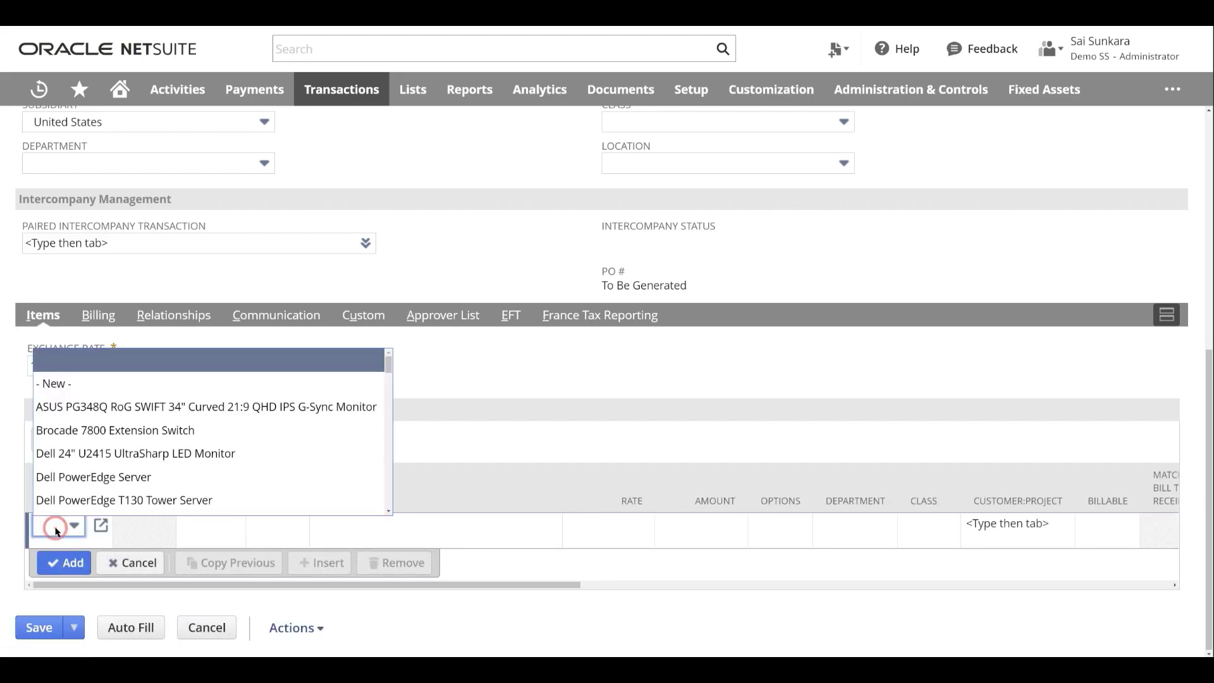
{"action": "type", "text": "iPad"}
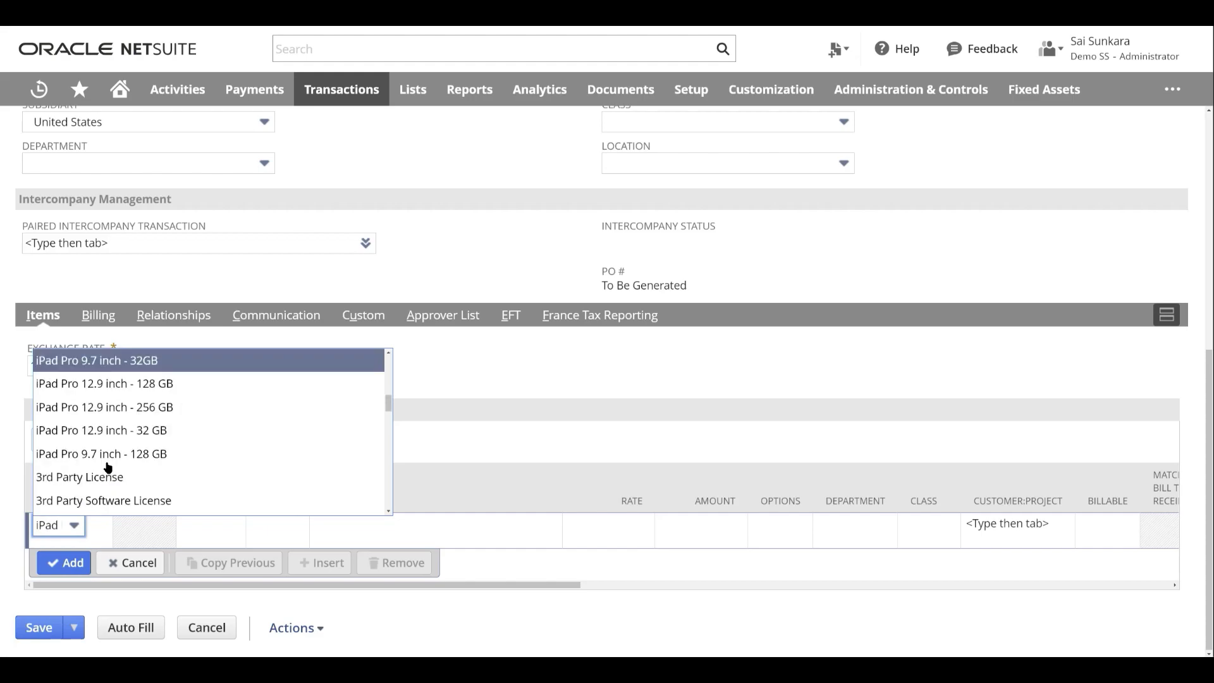
{"action": "key", "text": "Up"}
{"action": "key", "text": "Up"}
{"action": "key", "text": "Down"}
{"action": "key", "text": "Down"}
{"action": "key", "text": "Down"}
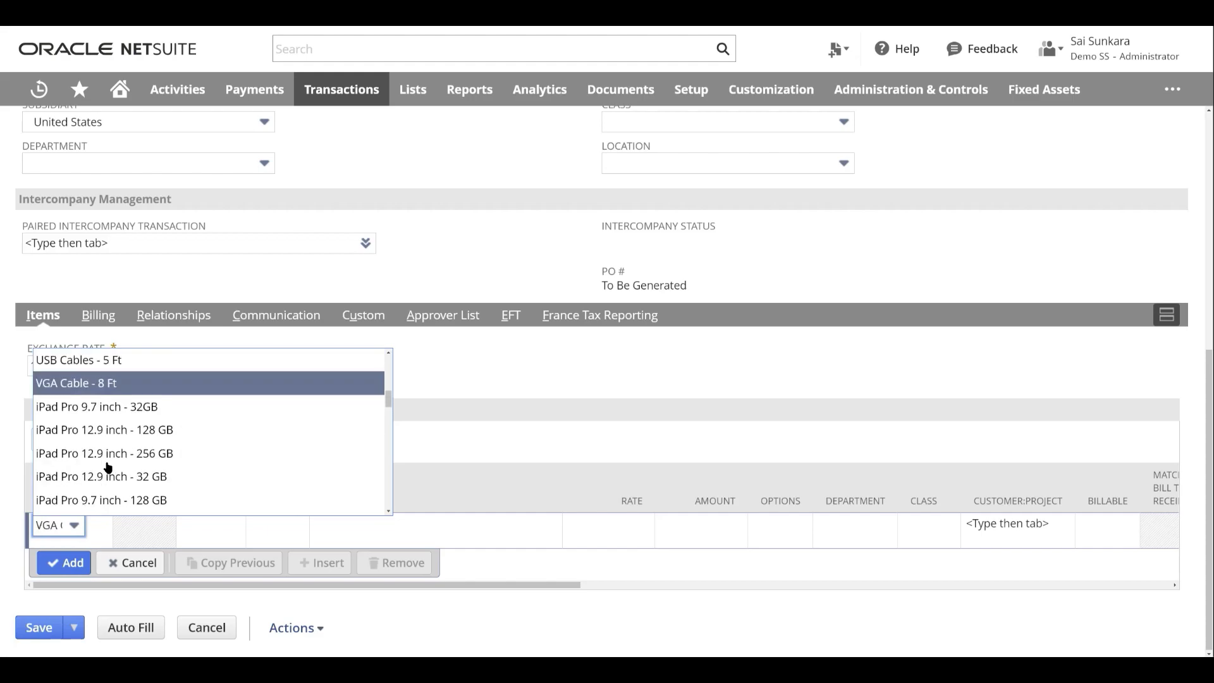
{"action": "key", "text": "Down"}
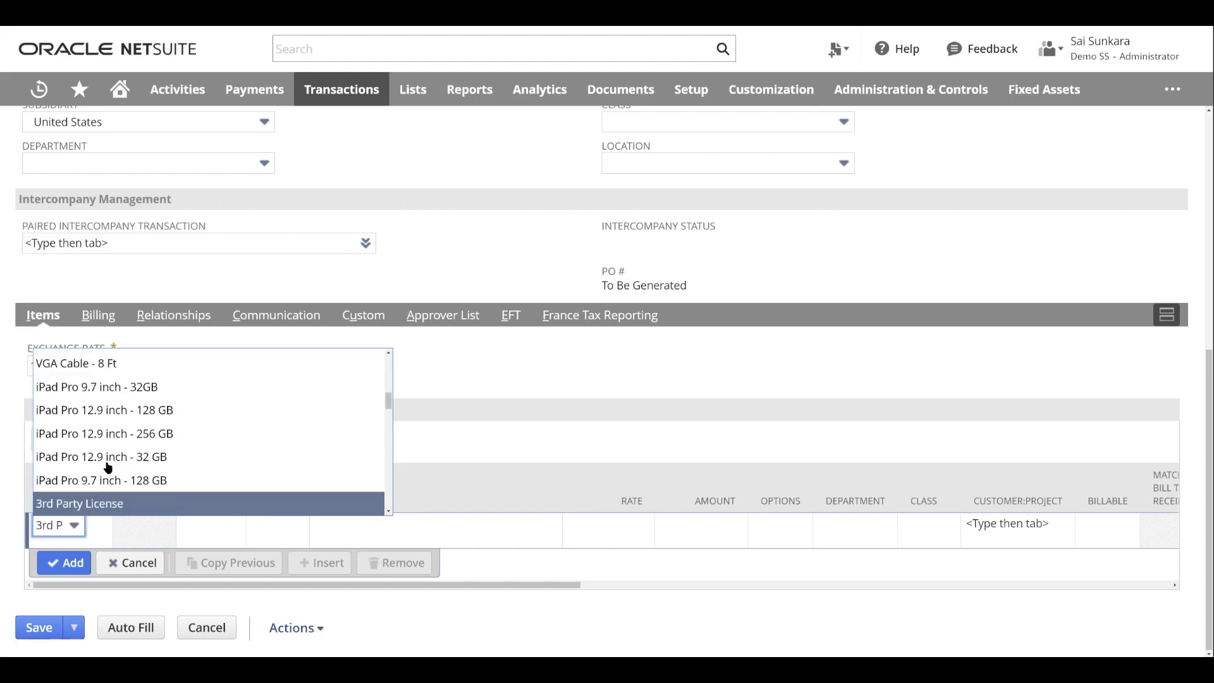
{"action": "scroll", "coordinate": [107, 467], "scroll_direction": "down", "scroll_amount": 1}
{"action": "left_click", "coordinate": [107, 465]}
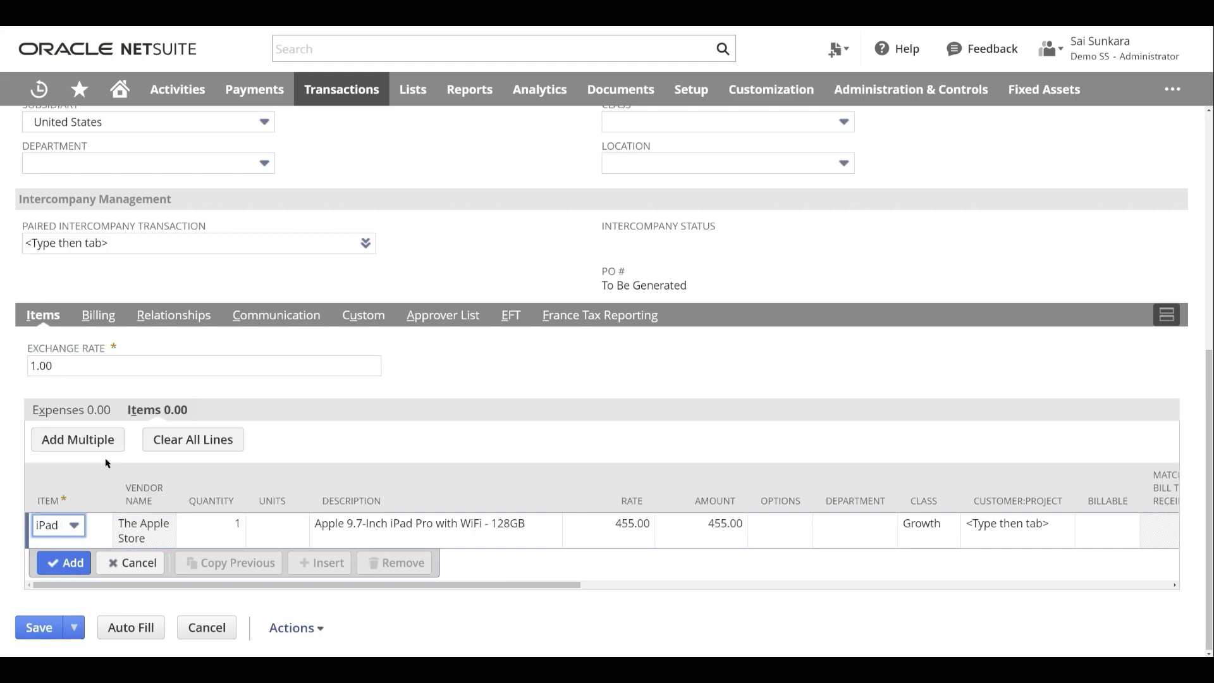
{"action": "left_click", "coordinate": [788, 538]}
{"action": "left_click", "coordinate": [839, 535]}
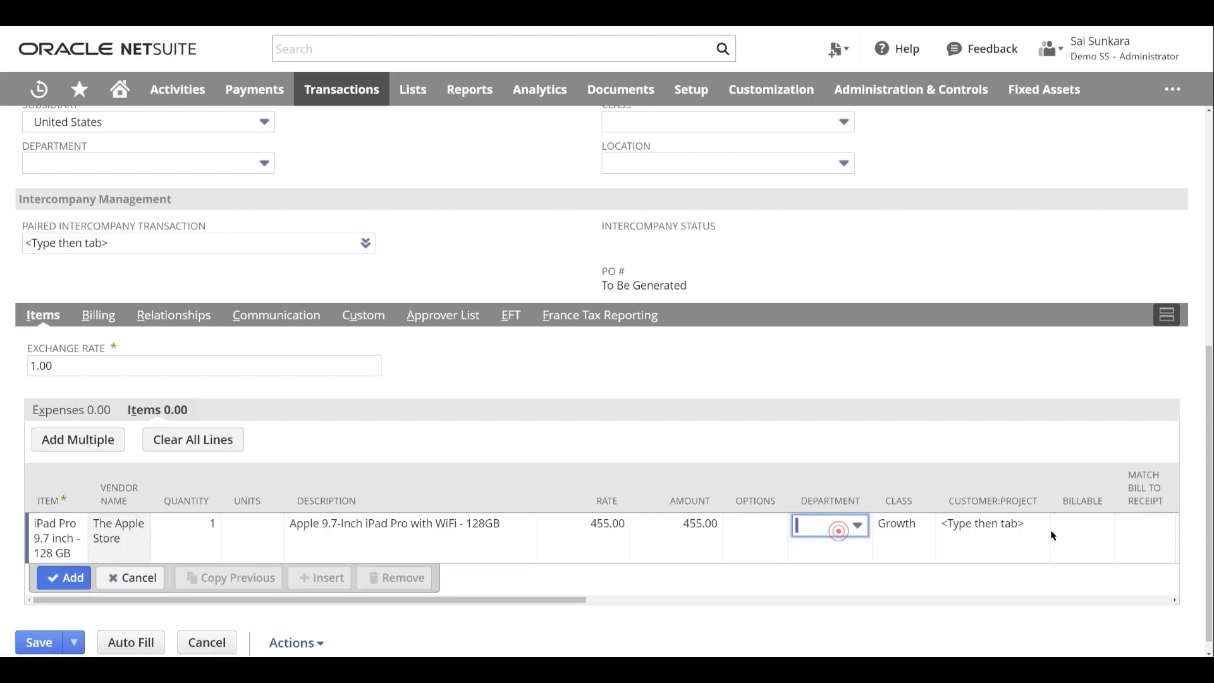
{"action": "left_click", "coordinate": [64, 578]}
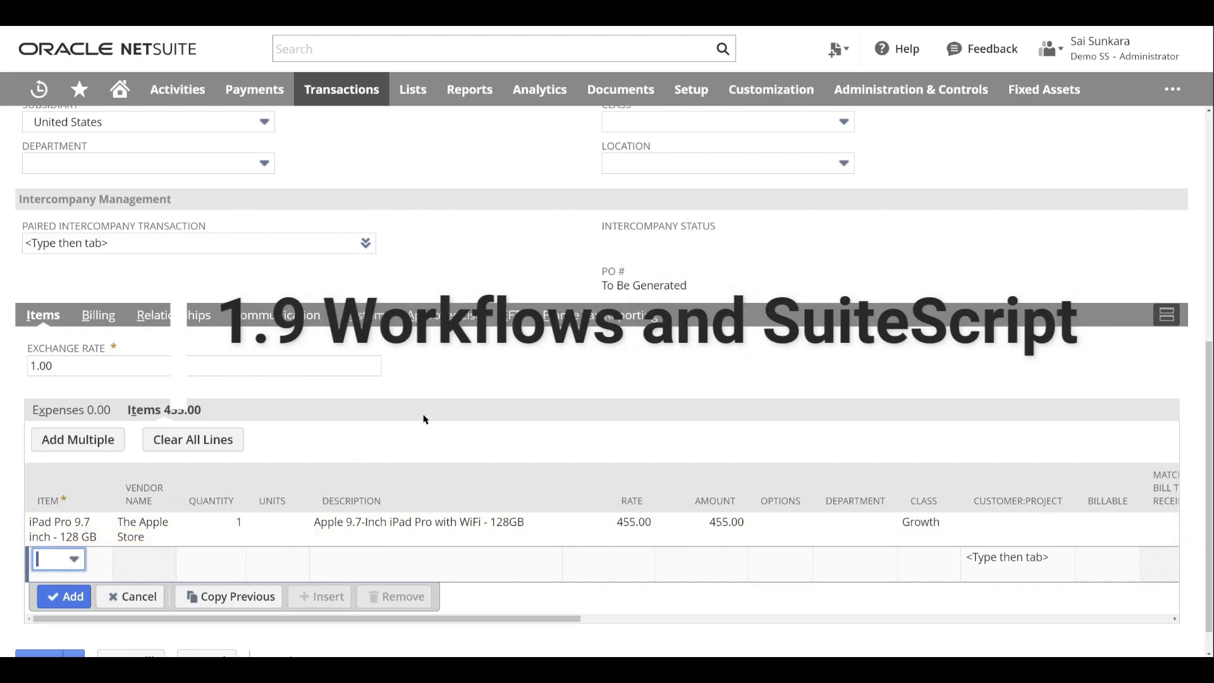
{"action": "scroll", "coordinate": [356, 409], "scroll_direction": "up", "scroll_amount": 7}
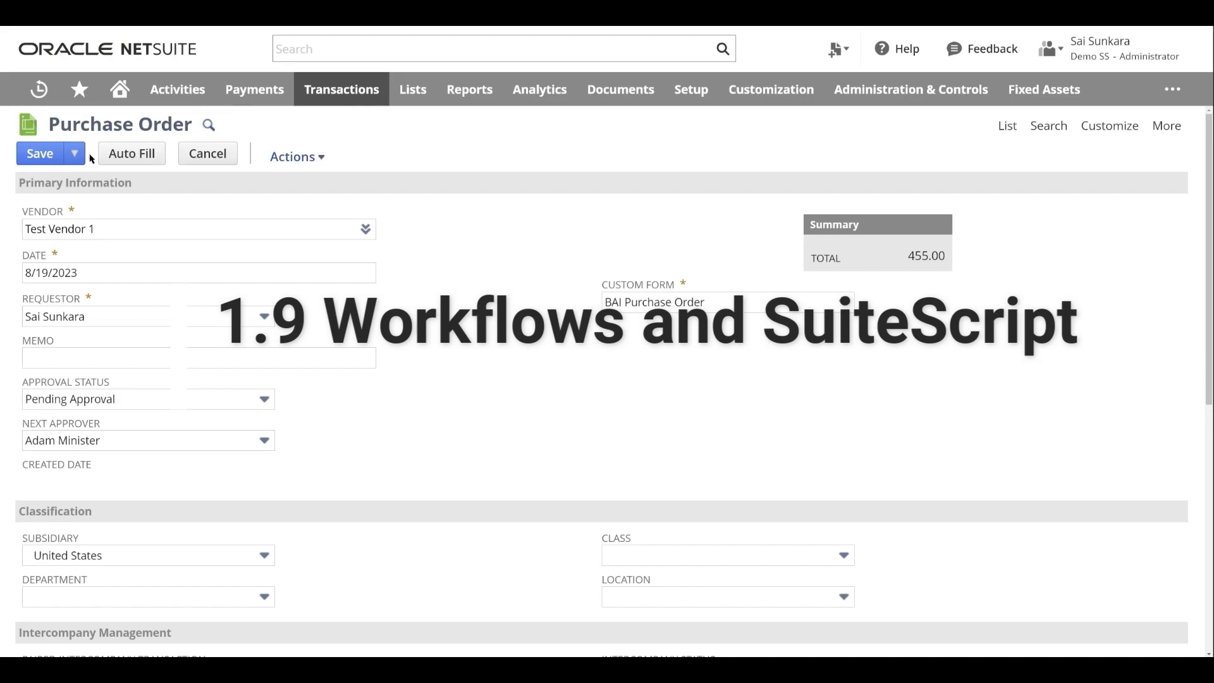
{"action": "mouse_move", "coordinate": [75, 153]}
{"action": "scroll", "coordinate": [370, 351], "scroll_direction": "down", "scroll_amount": 7}
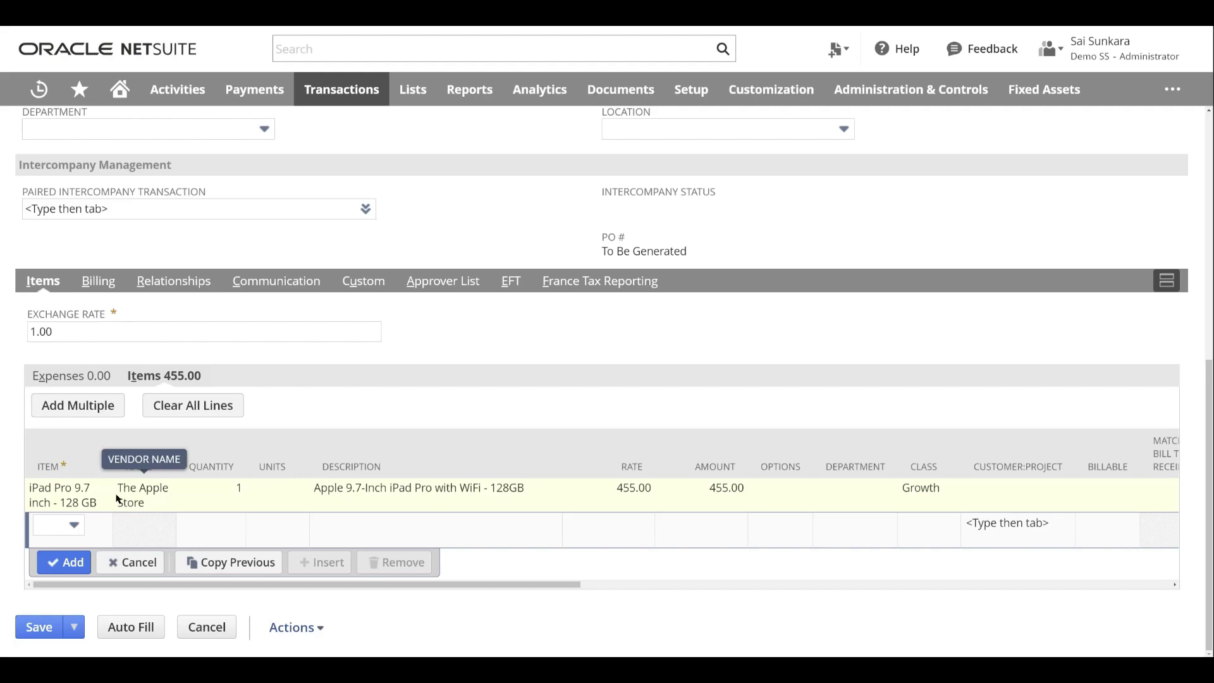
{"action": "scroll", "coordinate": [150, 461], "scroll_direction": "up", "scroll_amount": 3}
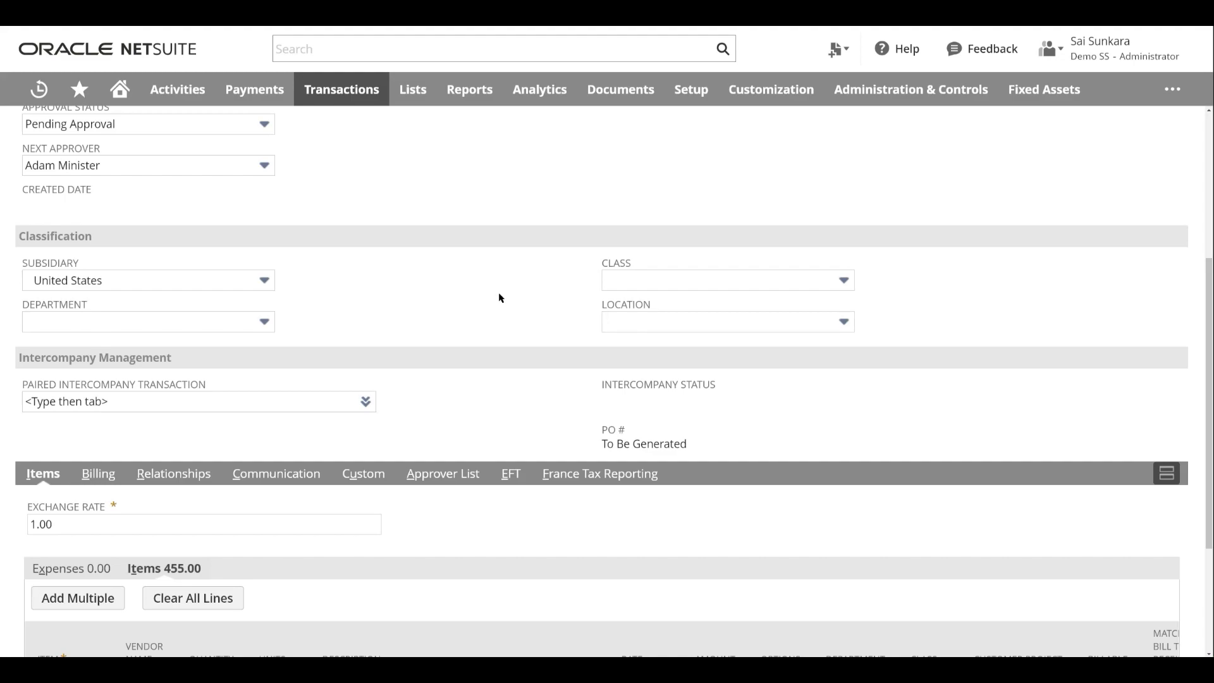
{"action": "scroll", "coordinate": [98, 315], "scroll_direction": "down", "scroll_amount": 3}
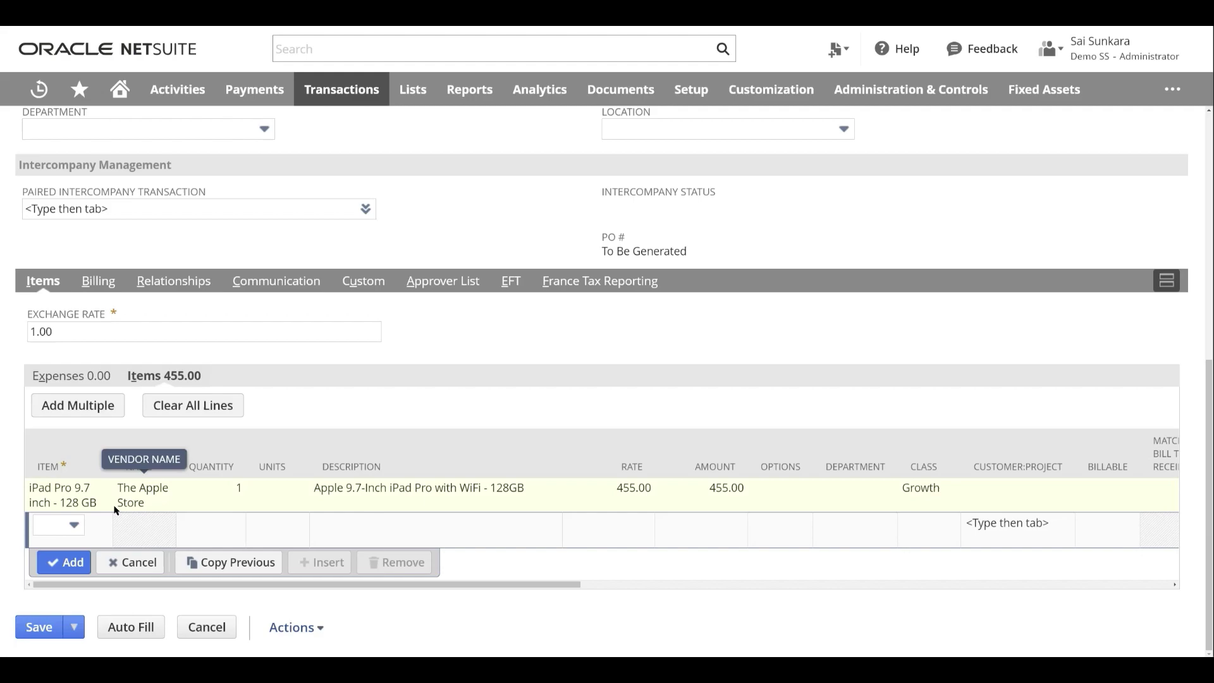
Set the purchase order's department to Engineering, keeping subsidiary United States
{"action": "scroll", "coordinate": [114, 506], "scroll_direction": "up", "scroll_amount": 4}
{"action": "left_click", "coordinate": [141, 371]}
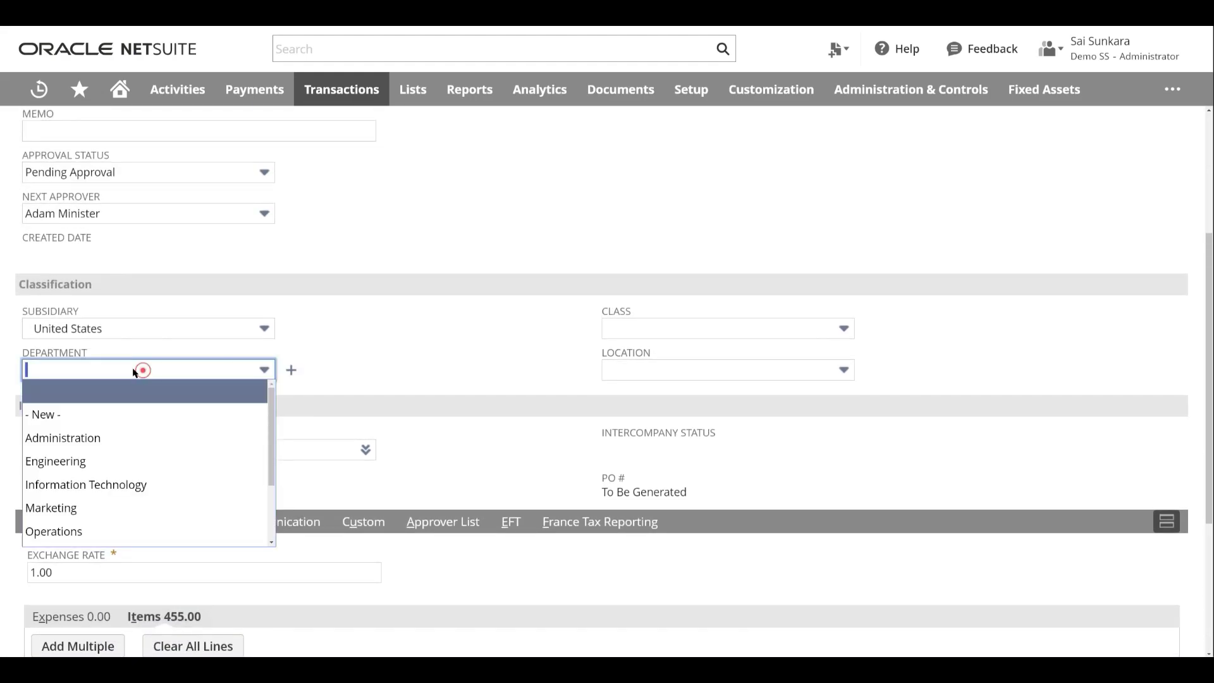
{"action": "left_click", "coordinate": [158, 463]}
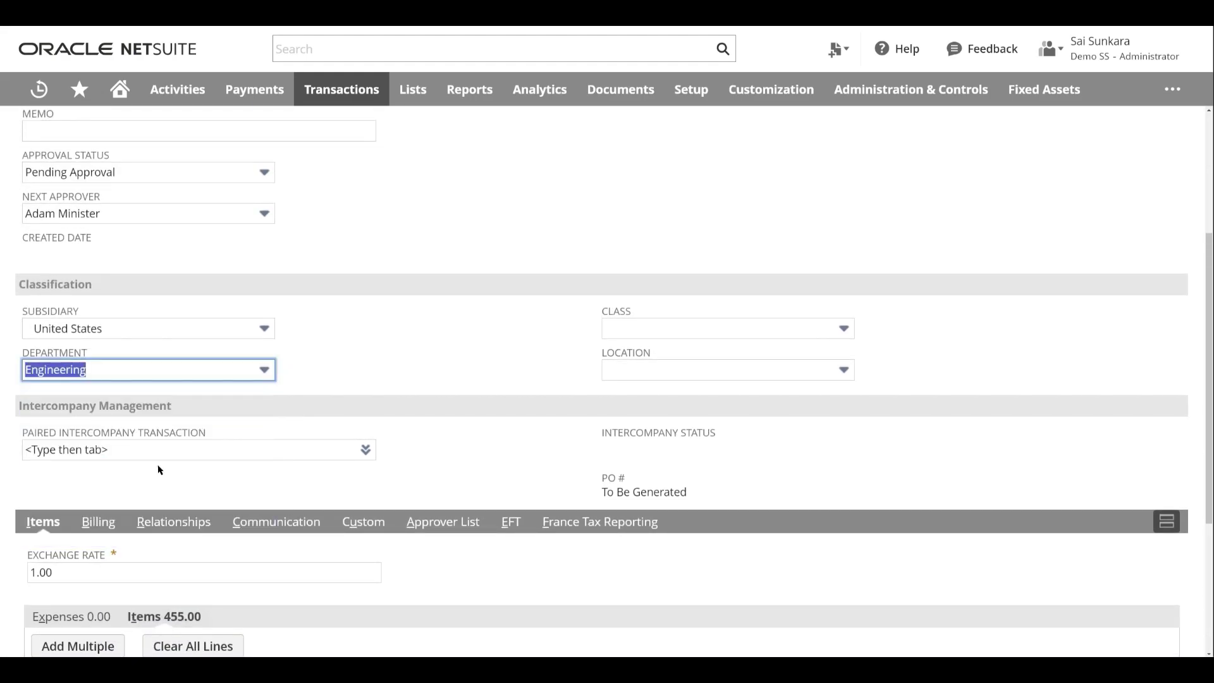
{"action": "scroll", "coordinate": [180, 383], "scroll_direction": "up", "scroll_amount": 1}
{"action": "left_click", "coordinate": [180, 380]}
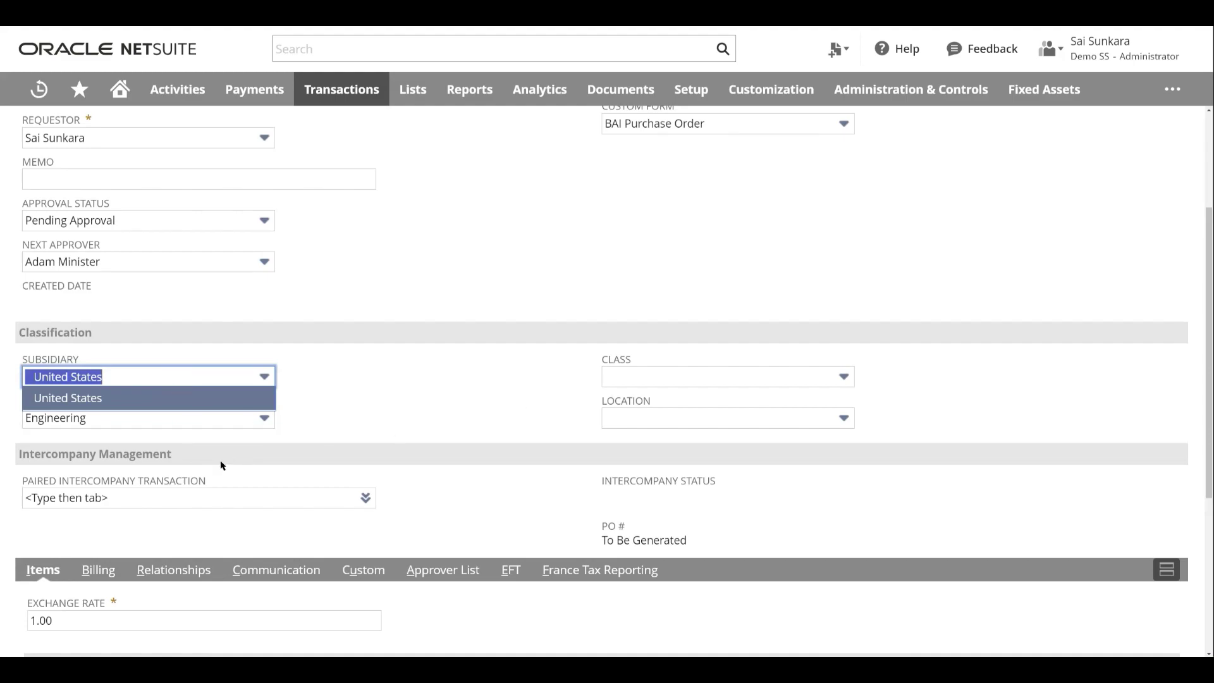
Set the class to Growth and the location to US : East
{"action": "left_click", "coordinate": [651, 378]}
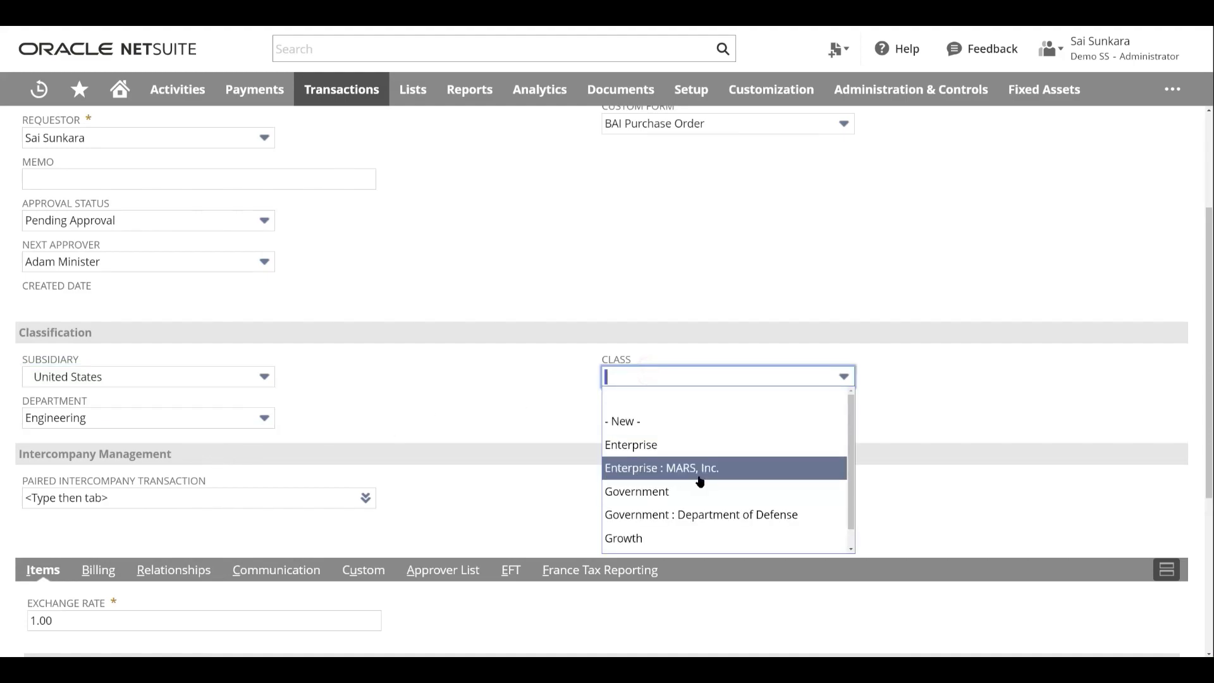
{"action": "scroll", "coordinate": [702, 487], "scroll_direction": "down", "scroll_amount": 1}
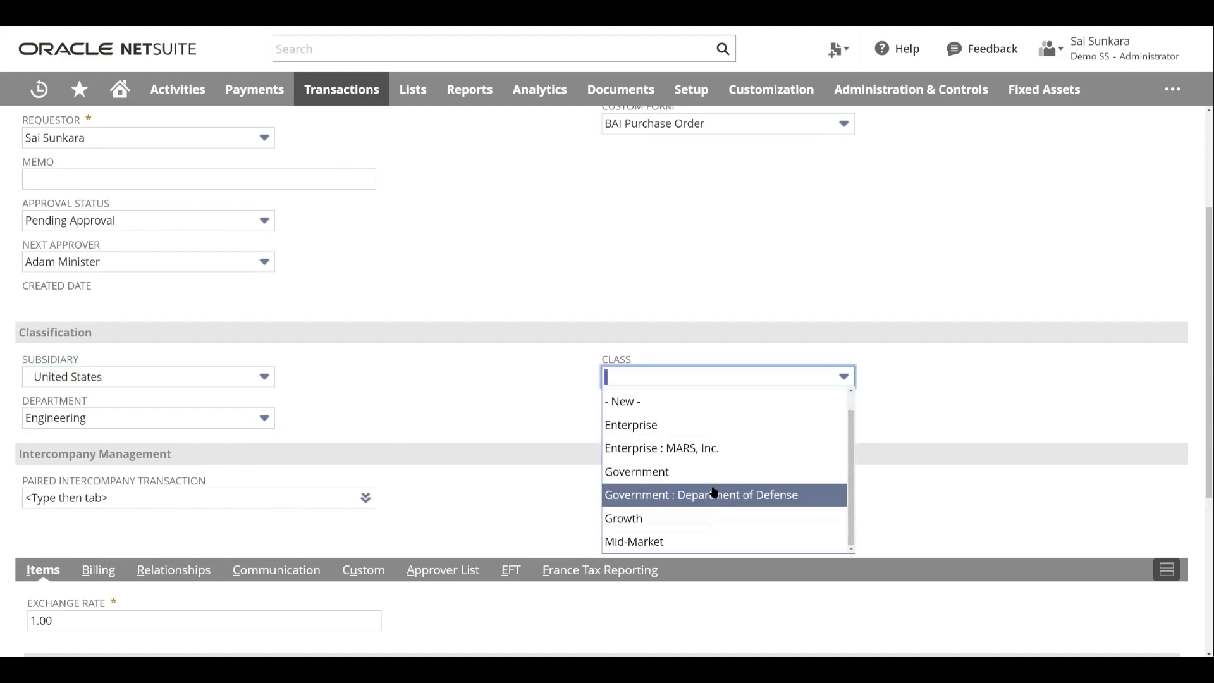
{"action": "left_click", "coordinate": [700, 518]}
{"action": "left_click", "coordinate": [718, 418]}
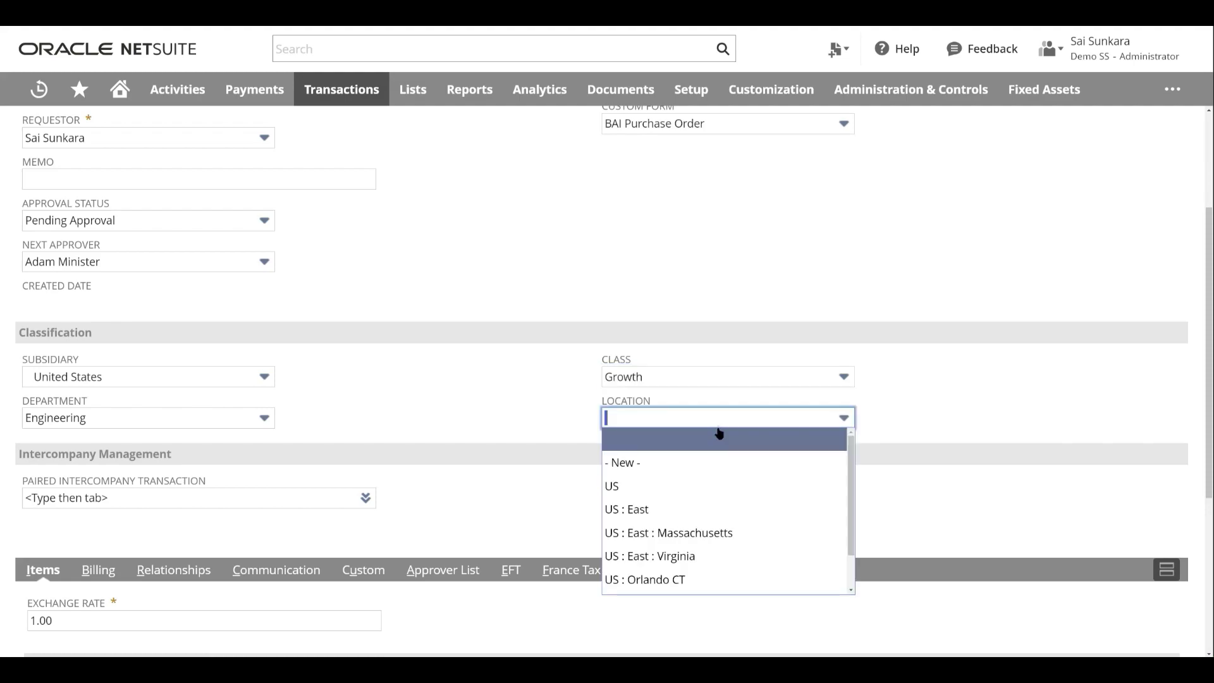
{"action": "left_click", "coordinate": [719, 510]}
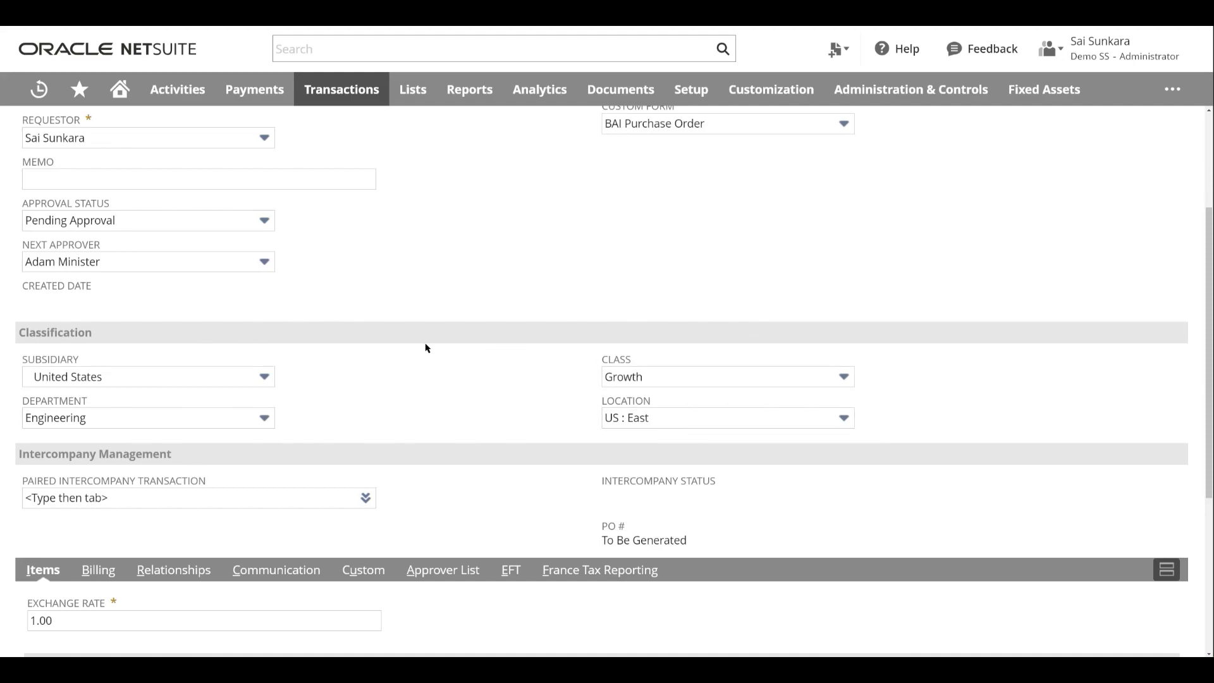
{"action": "scroll", "coordinate": [426, 379], "scroll_direction": "up", "scroll_amount": 3}
{"action": "scroll", "coordinate": [375, 443], "scroll_direction": "down", "scroll_amount": 5}
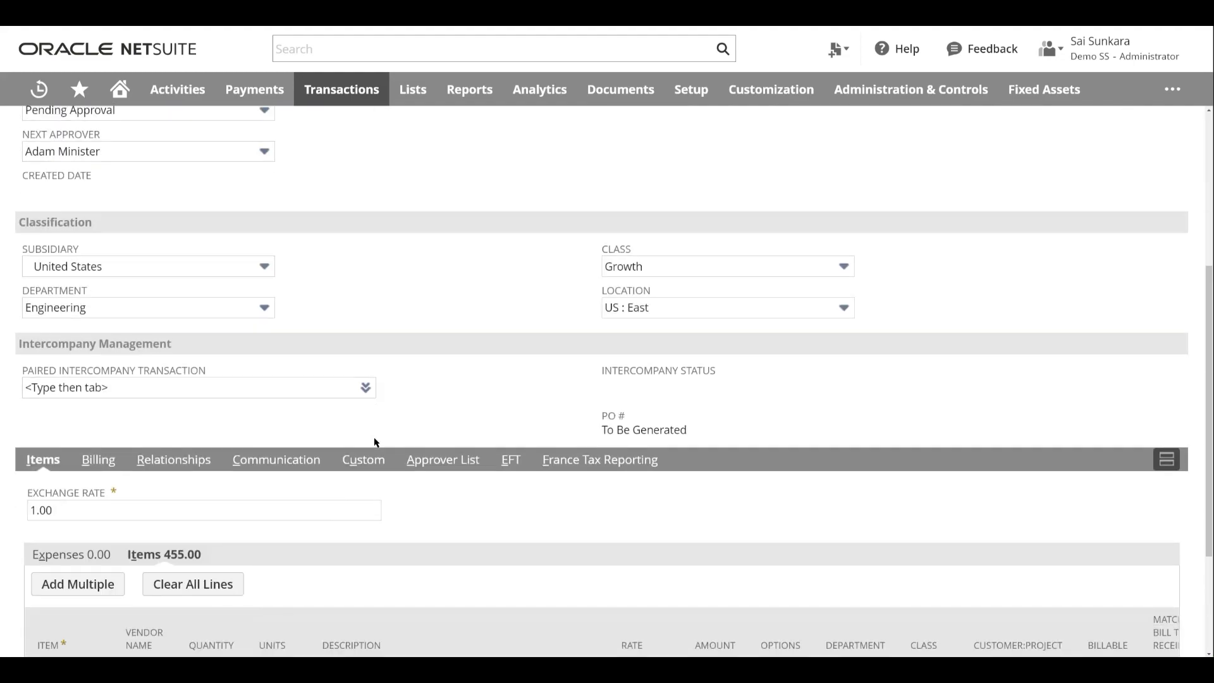
{"action": "scroll", "coordinate": [375, 442], "scroll_direction": "down", "scroll_amount": 3}
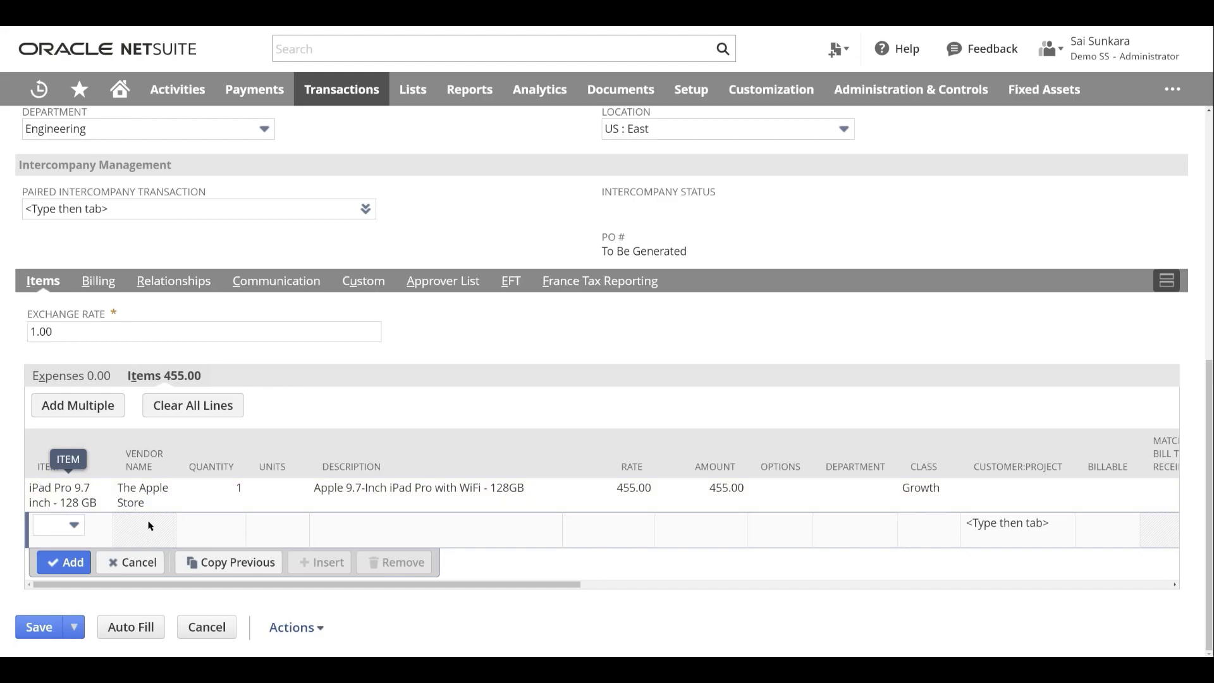
{"action": "scroll", "coordinate": [150, 526], "scroll_direction": "up", "scroll_amount": 3}
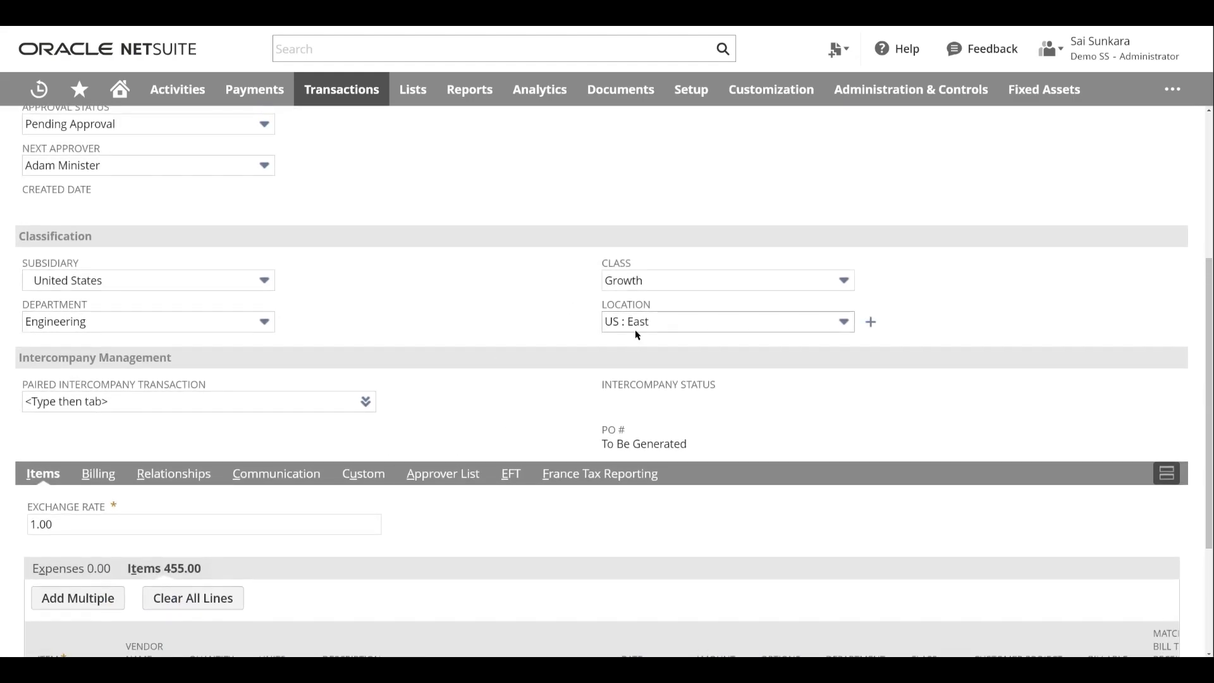
Open the New Workflow form, with default Testing release status and event-based initiation
{"action": "mouse_move", "coordinate": [764, 95]}
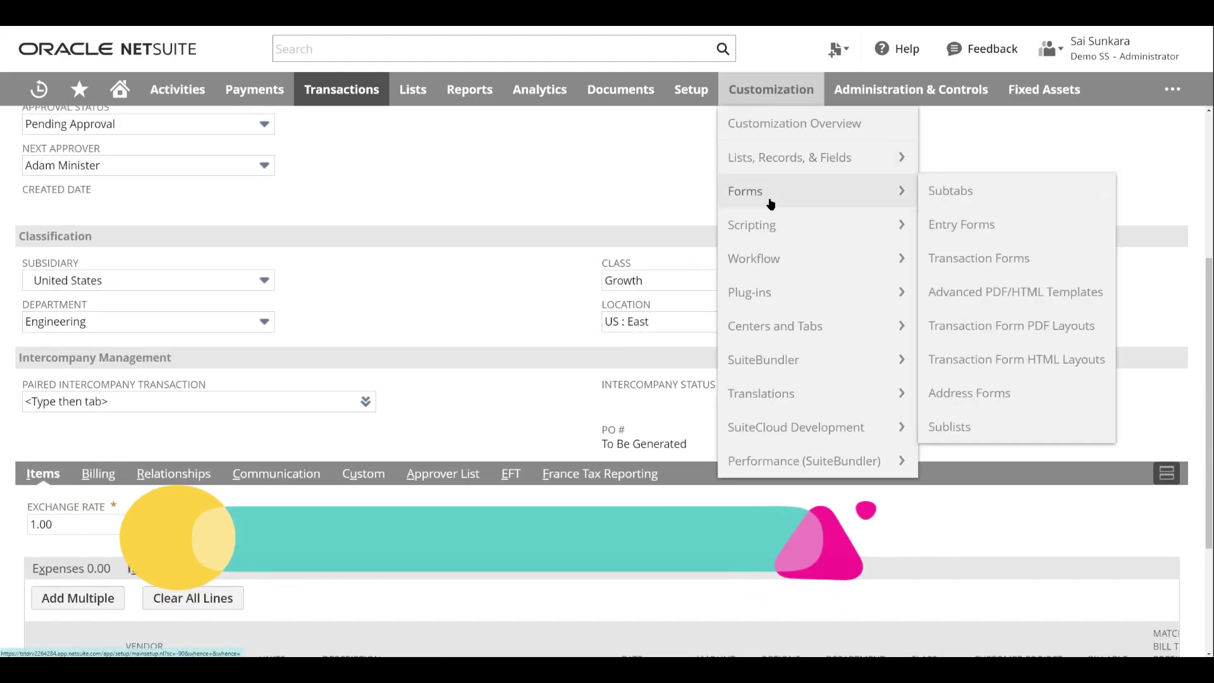
{"action": "mouse_move", "coordinate": [786, 260]}
{"action": "mouse_move", "coordinate": [973, 260]}
{"action": "right_click", "coordinate": [1041, 261]}
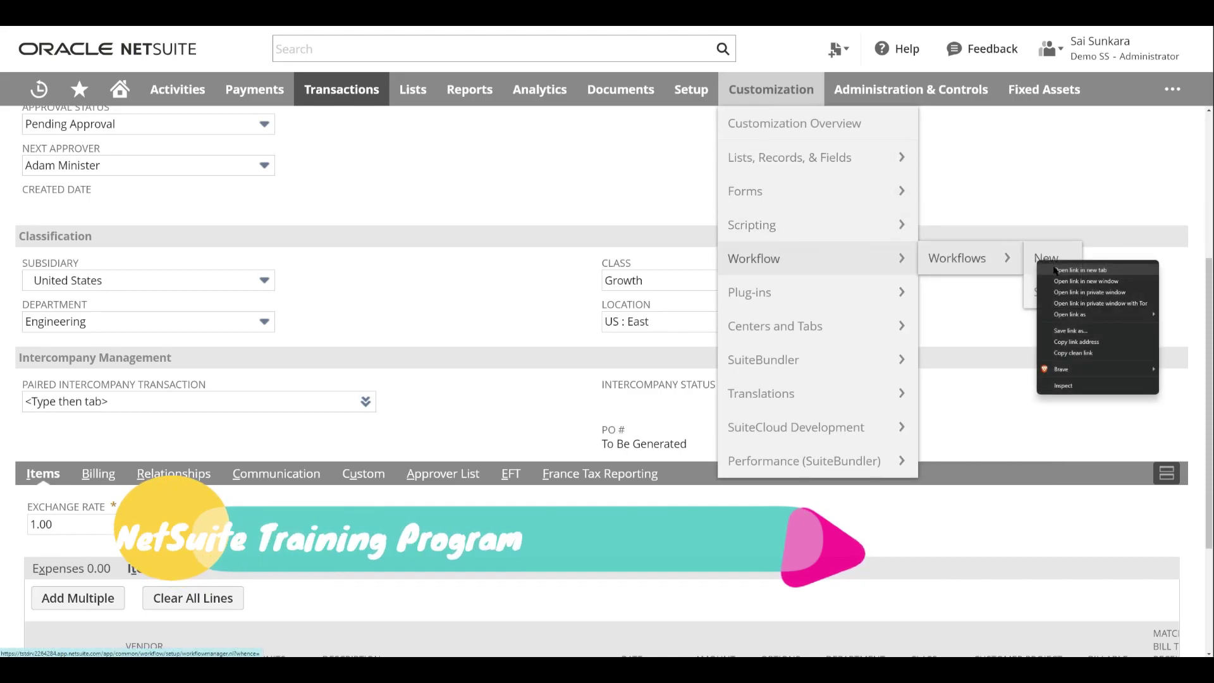
{"action": "left_click", "coordinate": [1057, 274]}
{"action": "mouse_move", "coordinate": [79, 89]}
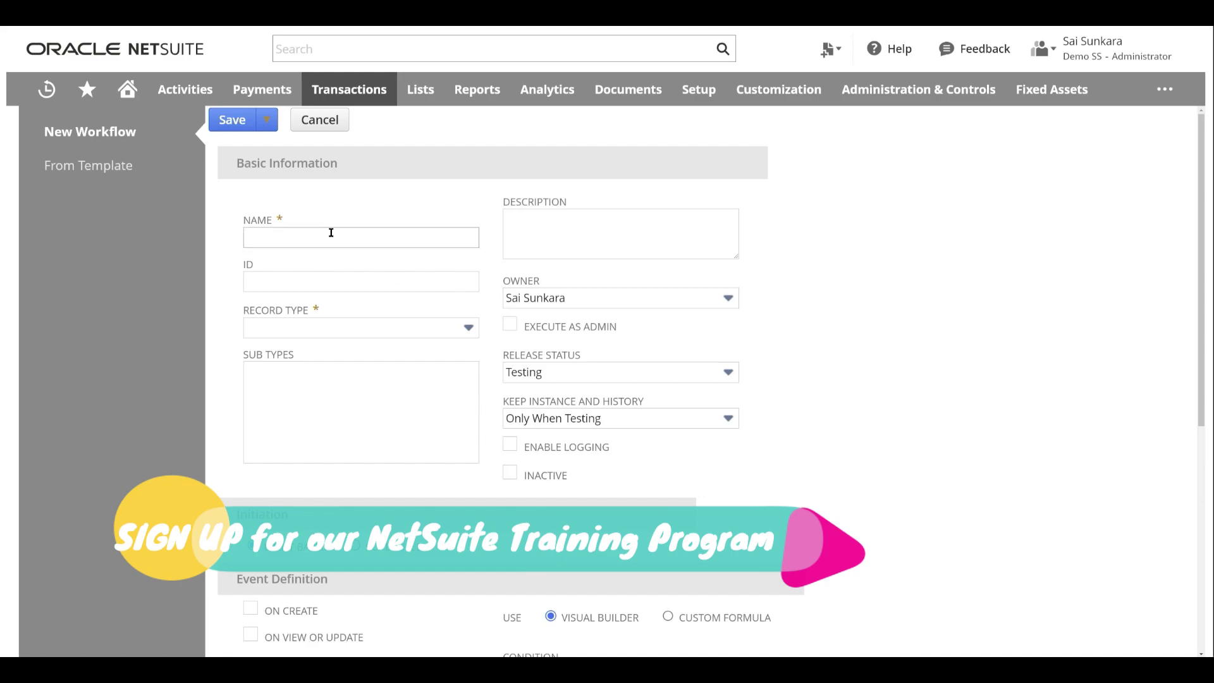
{"action": "scroll", "coordinate": [354, 294], "scroll_direction": "down", "scroll_amount": 1}
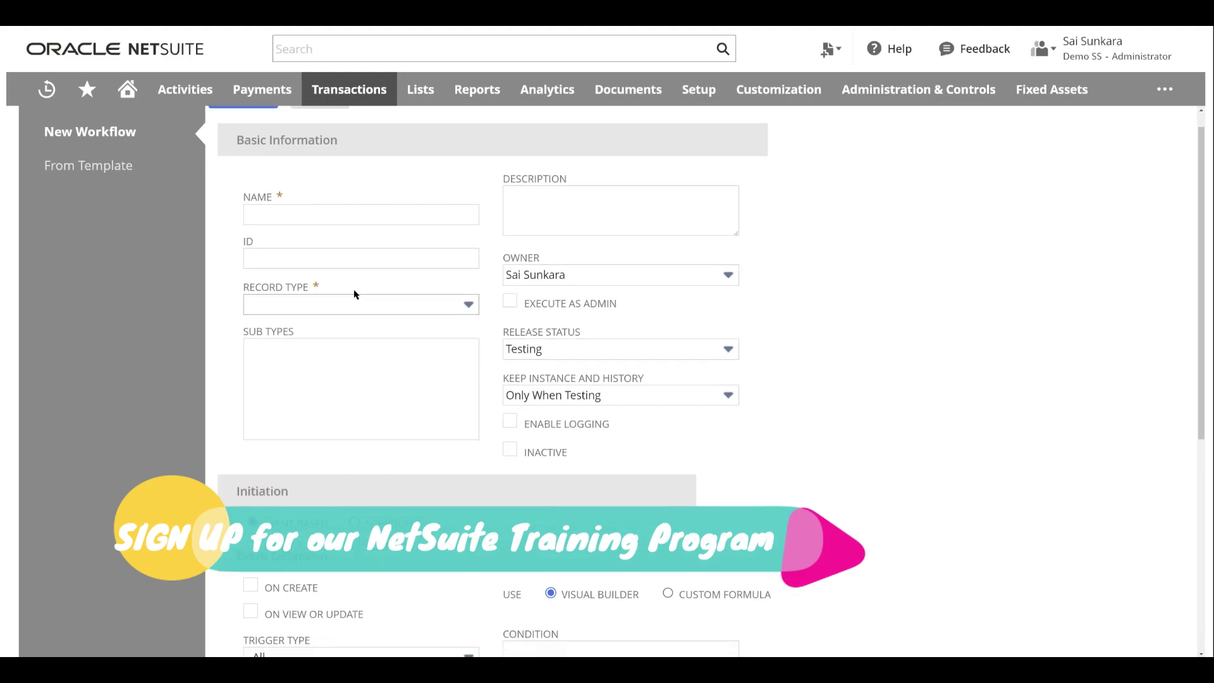
{"action": "scroll", "coordinate": [354, 294], "scroll_direction": "down", "scroll_amount": 2}
{"action": "scroll", "coordinate": [385, 388], "scroll_direction": "down", "scroll_amount": 4}
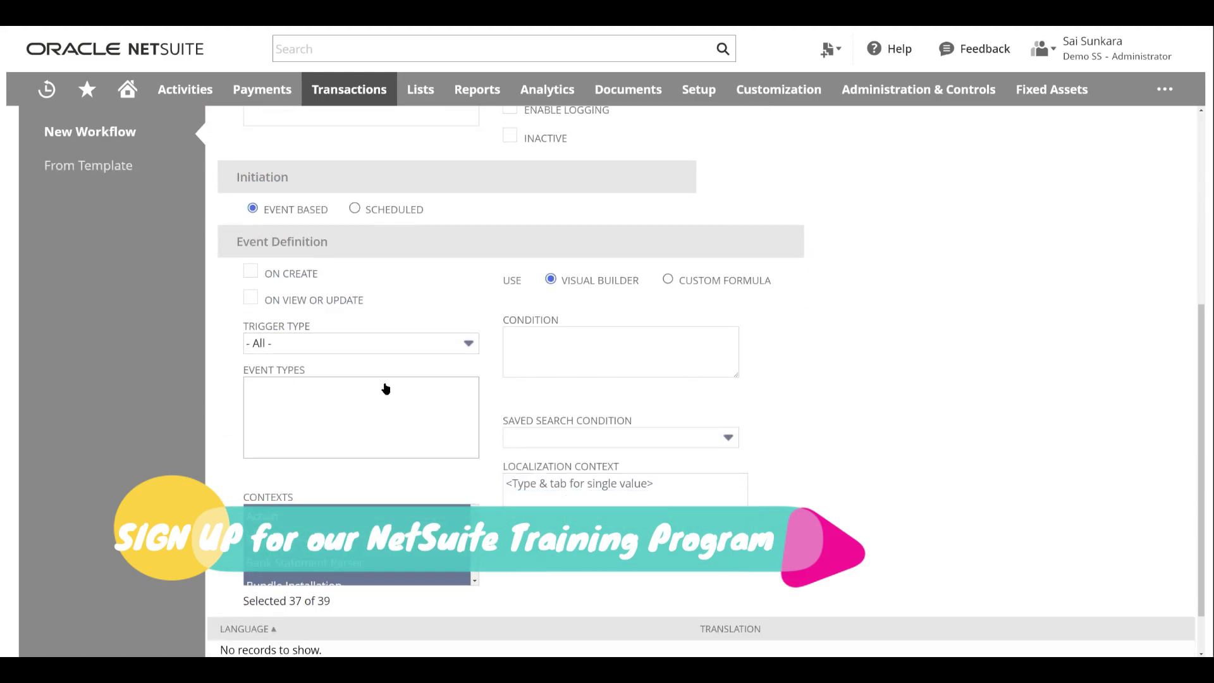
{"action": "scroll", "coordinate": [385, 388], "scroll_direction": "up", "scroll_amount": 5}
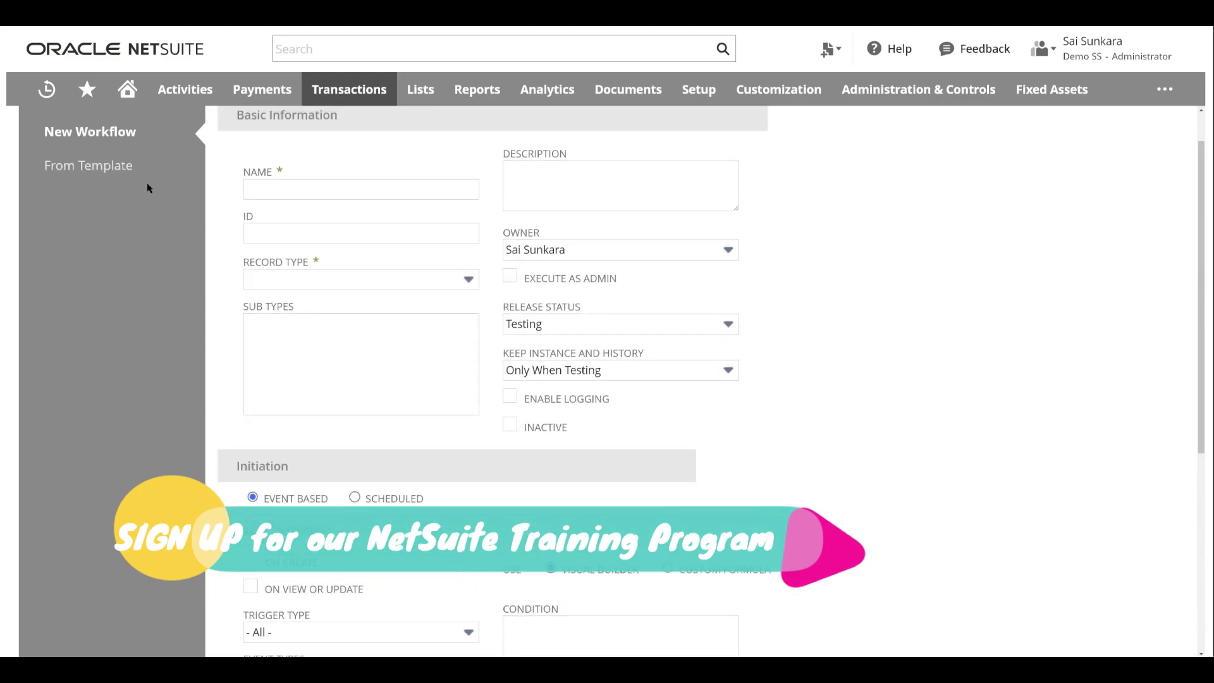
Choose From Template and select the Purchase Order Basic Approval template
{"action": "left_click", "coordinate": [115, 167]}
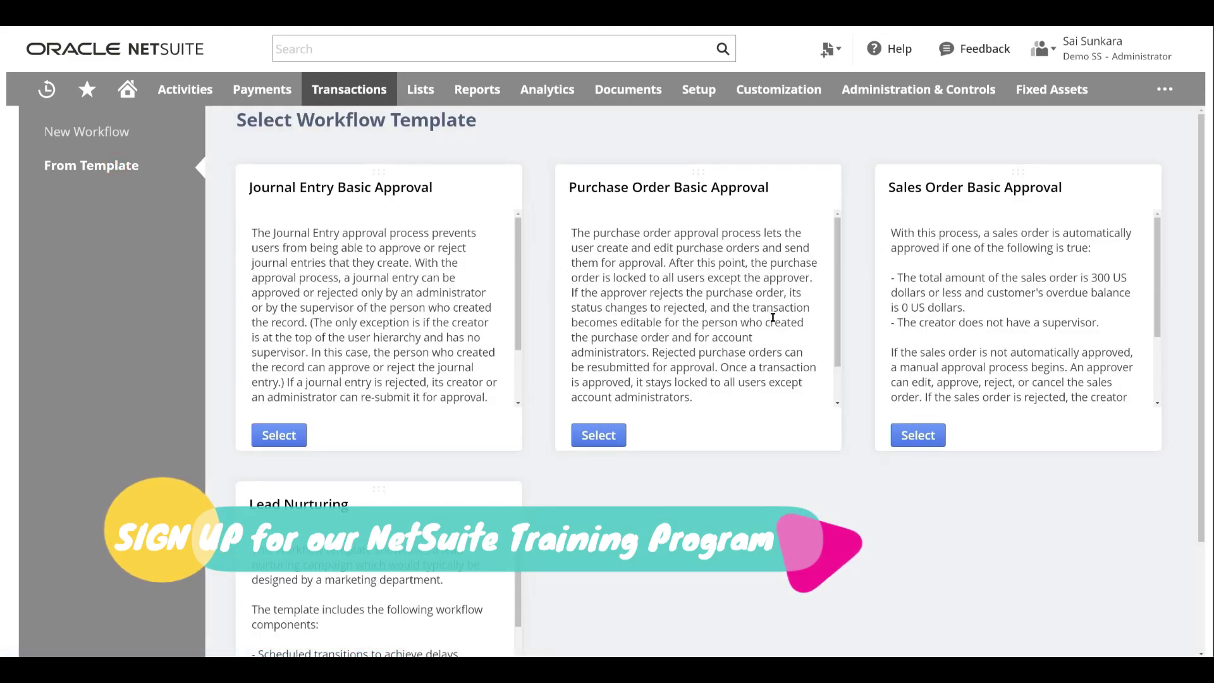
{"action": "scroll", "coordinate": [822, 304], "scroll_direction": "down", "scroll_amount": 2}
{"action": "scroll", "coordinate": [990, 319], "scroll_direction": "down", "scroll_amount": 2}
{"action": "scroll", "coordinate": [488, 554], "scroll_direction": "down", "scroll_amount": 3}
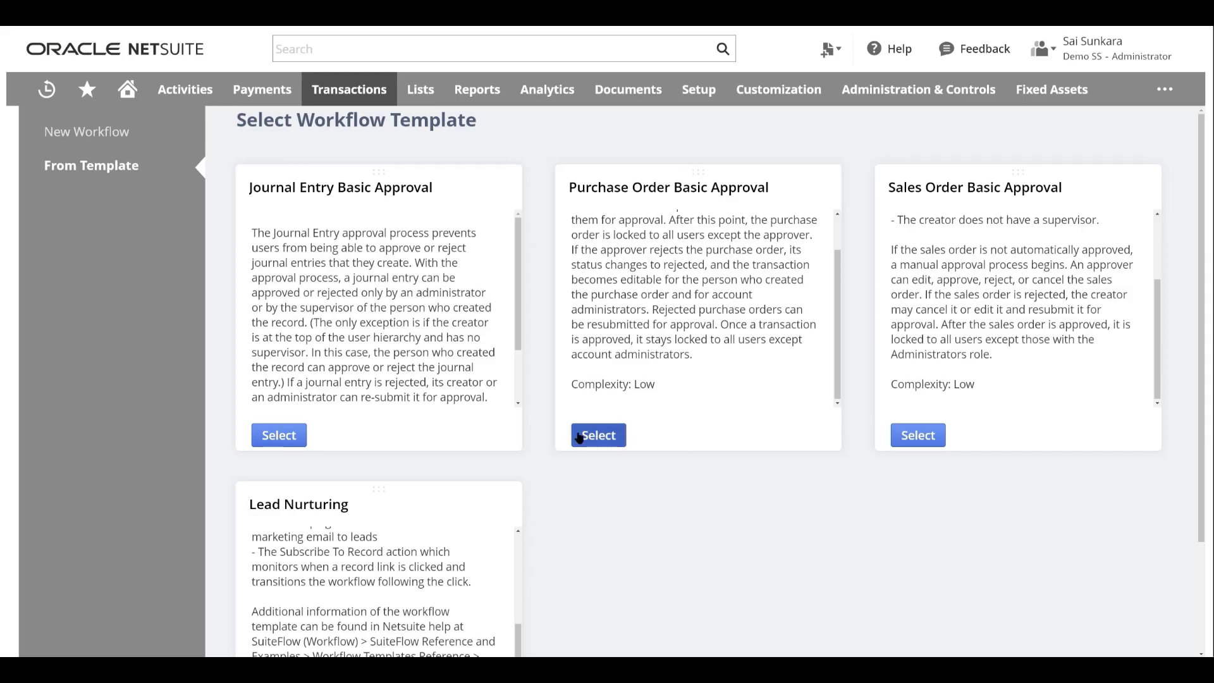
{"action": "left_click", "coordinate": [608, 437]}
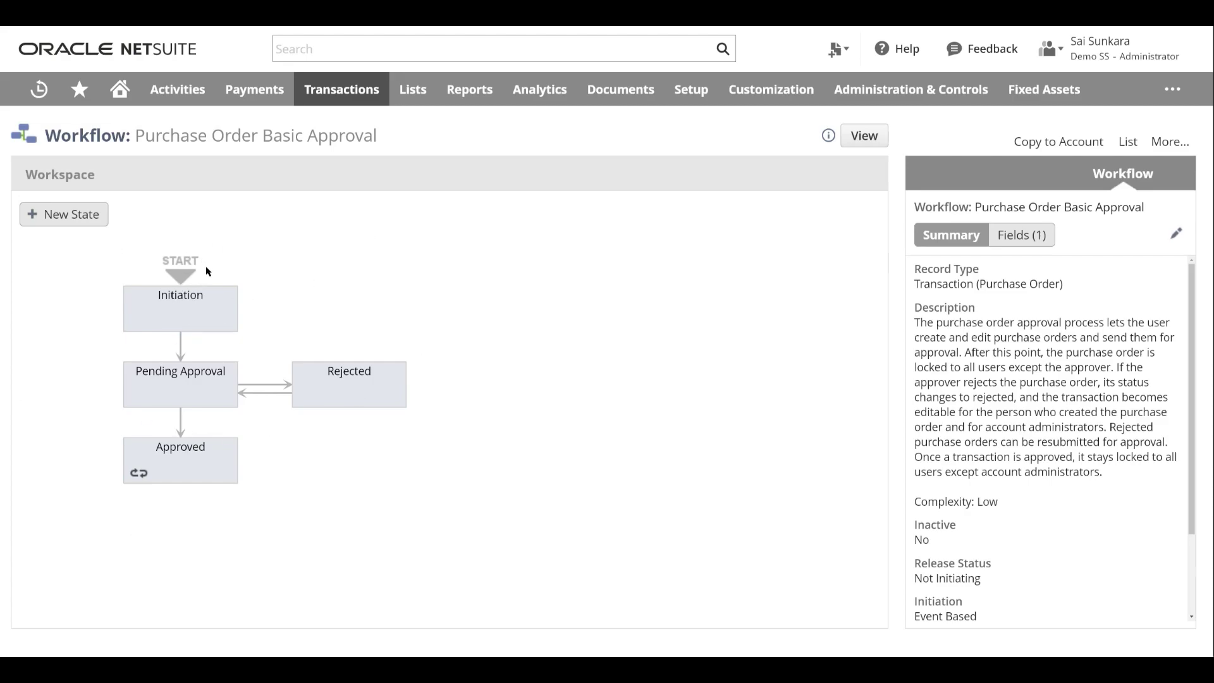
Inspect the Initiation, Rejected and Pending Approval states, ending on Pending Approval's four actions
{"action": "left_click", "coordinate": [220, 302]}
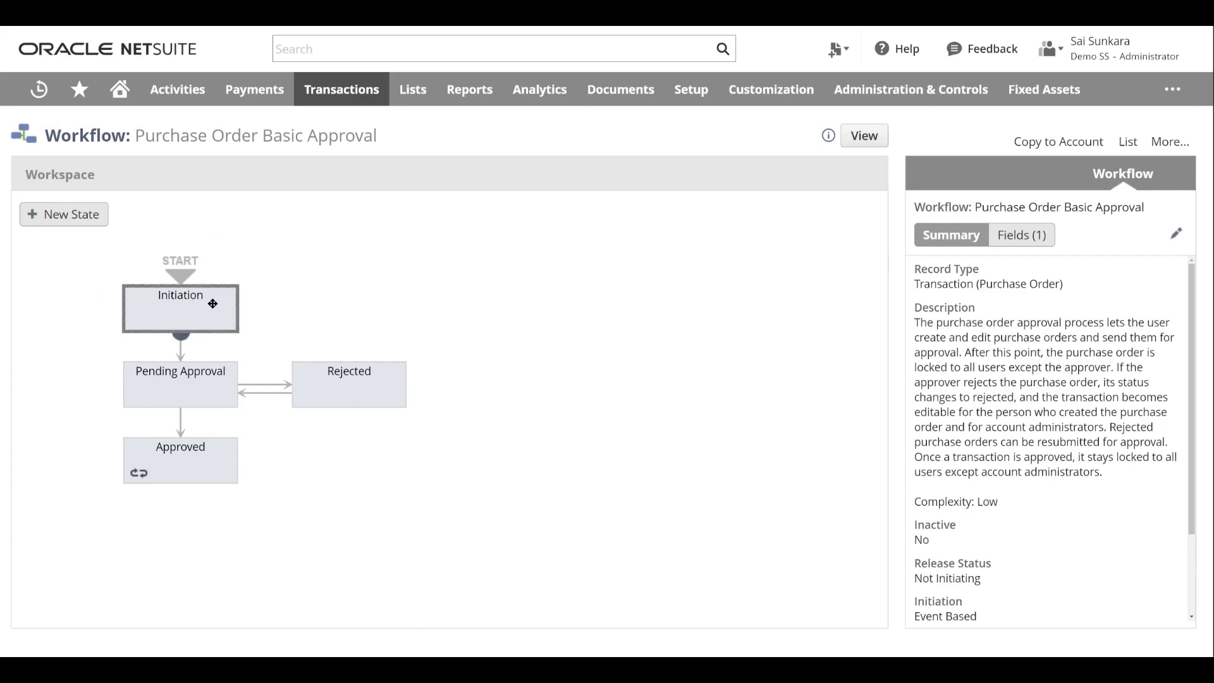
{"action": "left_click", "coordinate": [214, 390]}
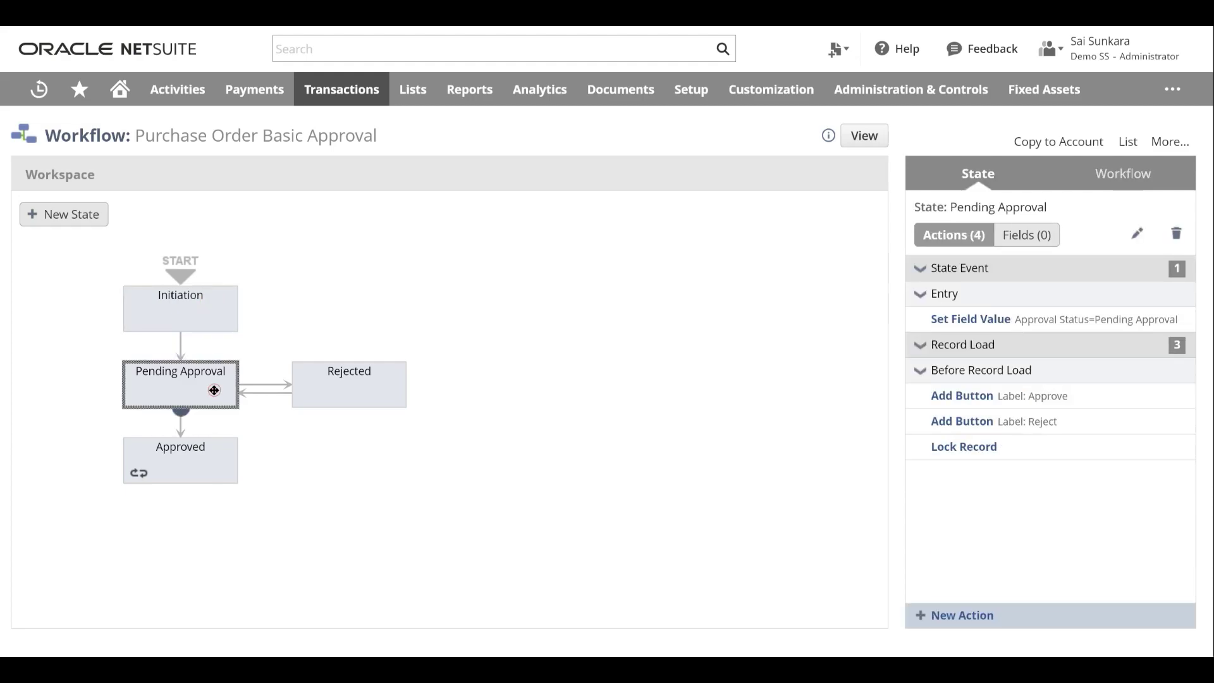
{"action": "left_click", "coordinate": [201, 460]}
{"action": "left_click", "coordinate": [349, 371]}
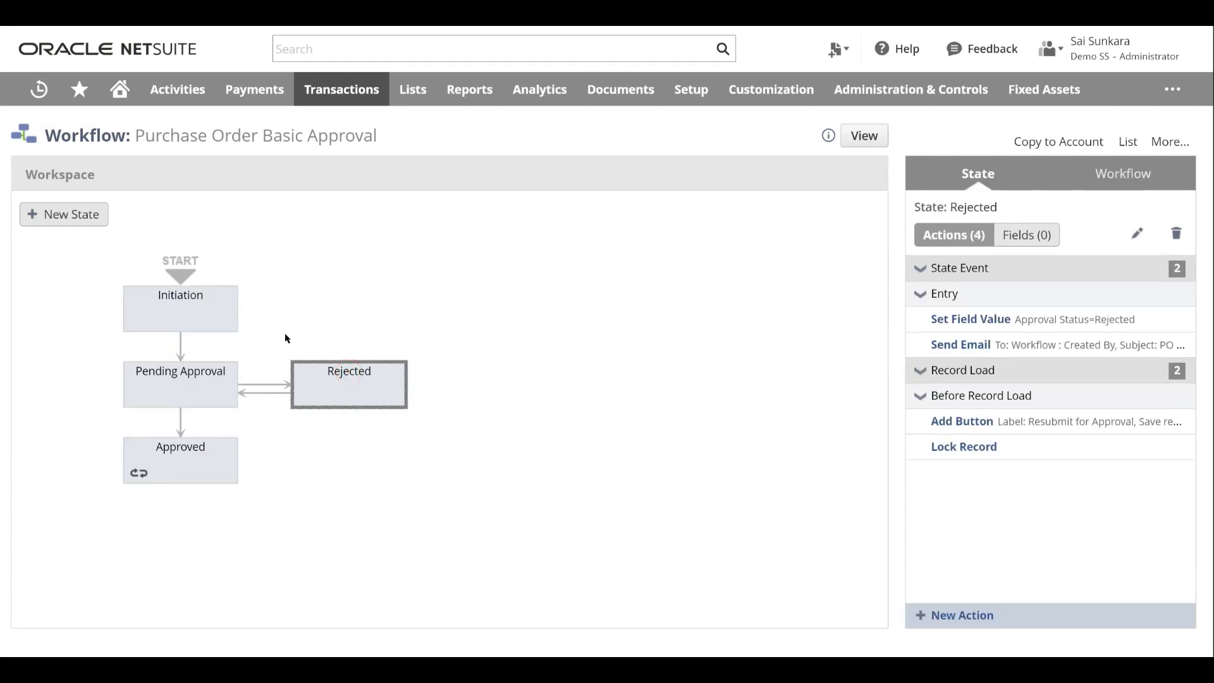
{"action": "mouse_move", "coordinate": [1012, 328]}
{"action": "left_click", "coordinate": [224, 319]}
{"action": "left_click", "coordinate": [187, 397]}
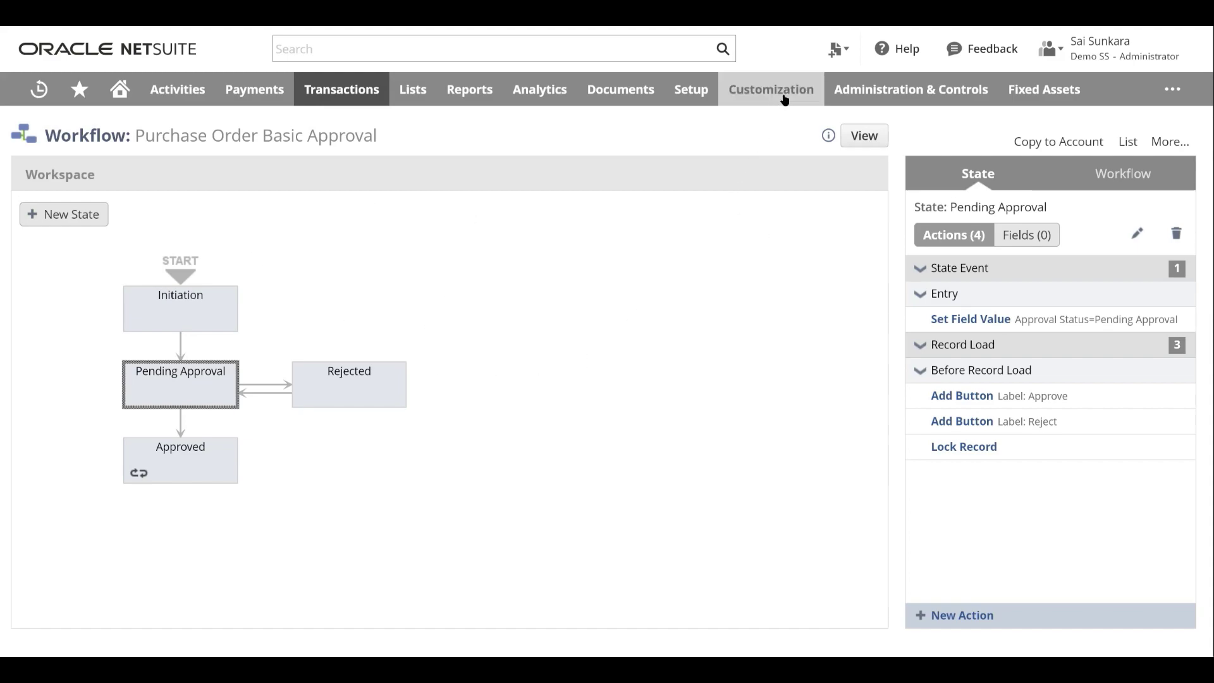
Open the Upload Script File page from the Scripts list's New Script and select the Script File field
{"action": "mouse_move", "coordinate": [779, 94]}
{"action": "mouse_move", "coordinate": [794, 225]}
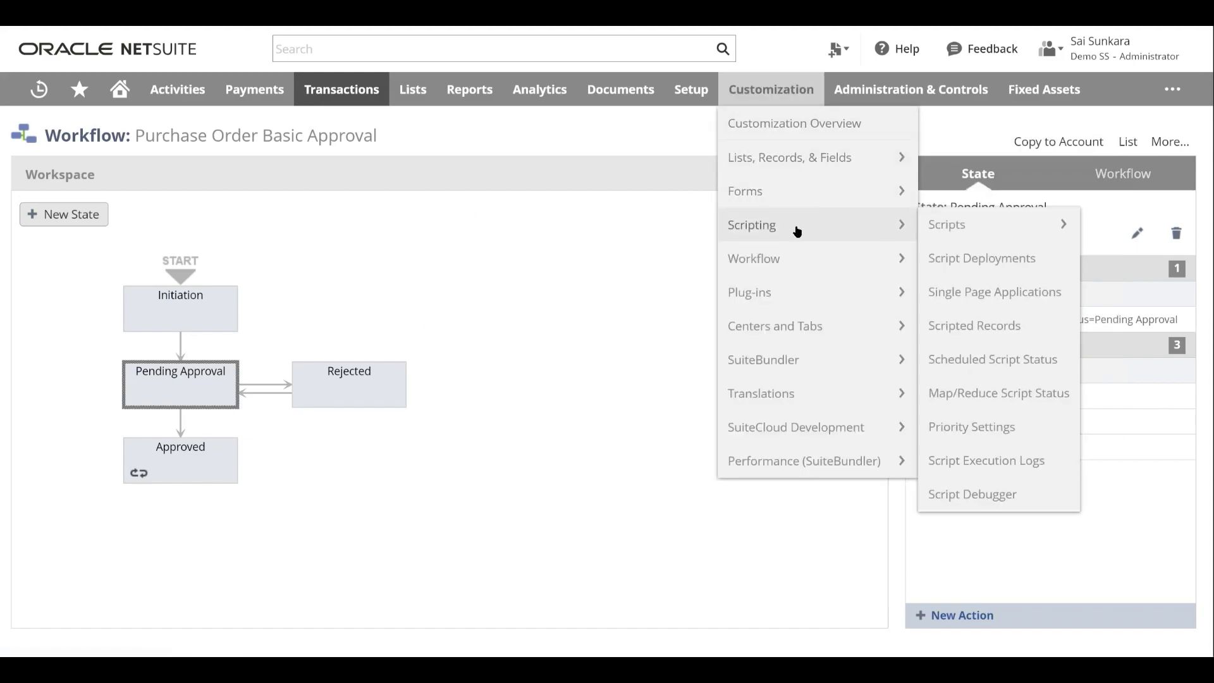
{"action": "left_click", "coordinate": [944, 225]}
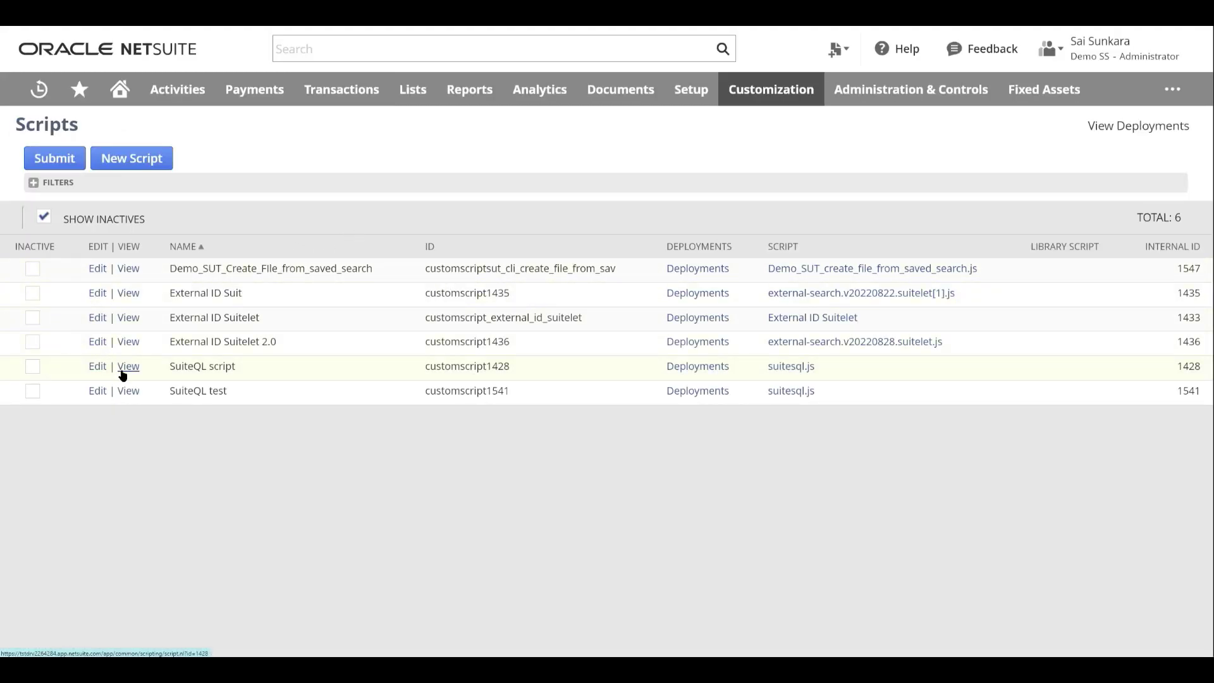
{"action": "left_click", "coordinate": [135, 166]}
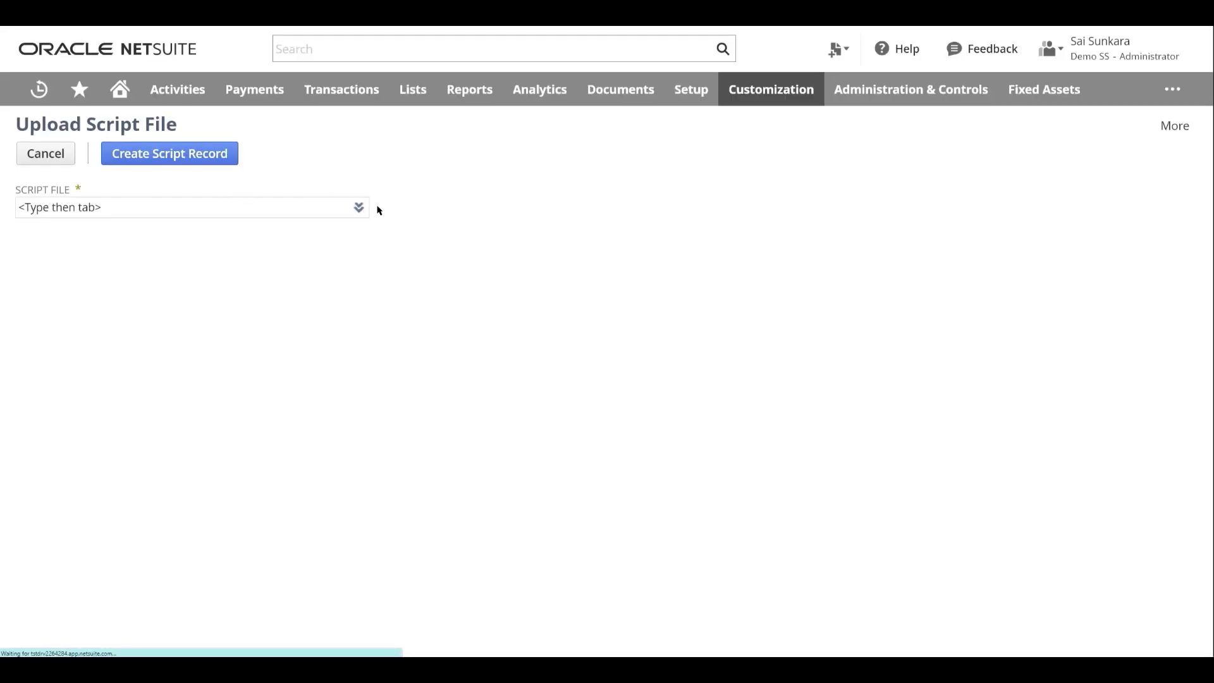
{"action": "left_click", "coordinate": [334, 210]}
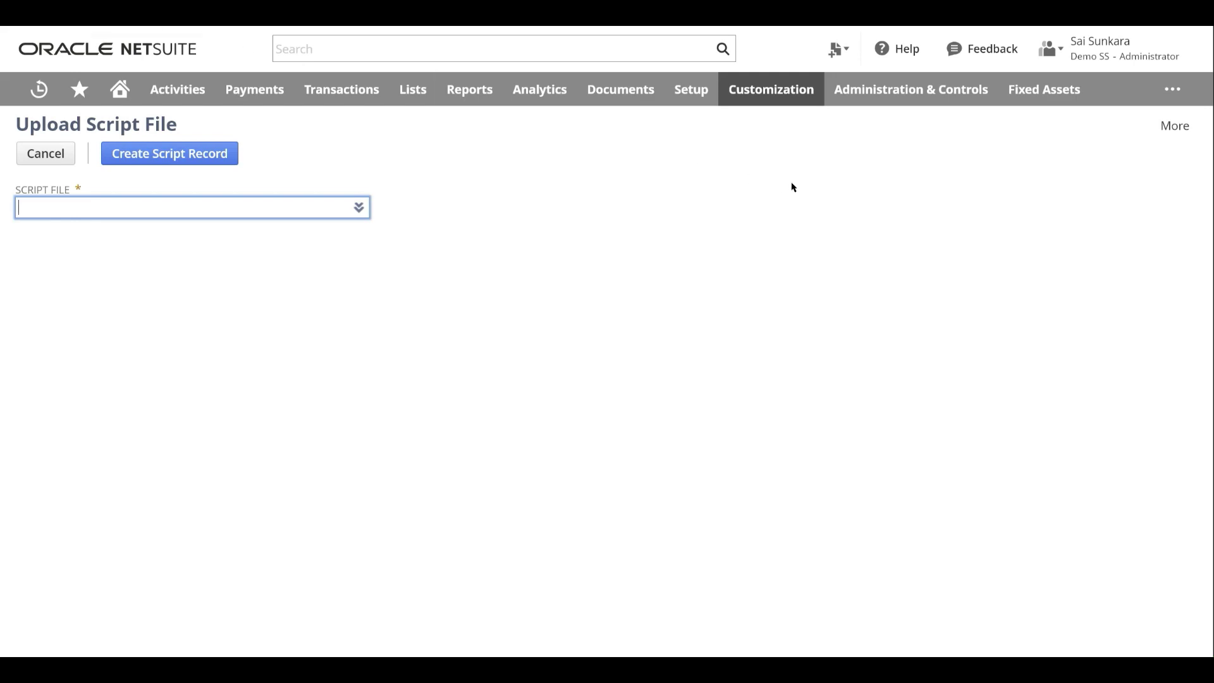
{"action": "mouse_move", "coordinate": [772, 94]}
{"action": "mouse_move", "coordinate": [793, 174]}
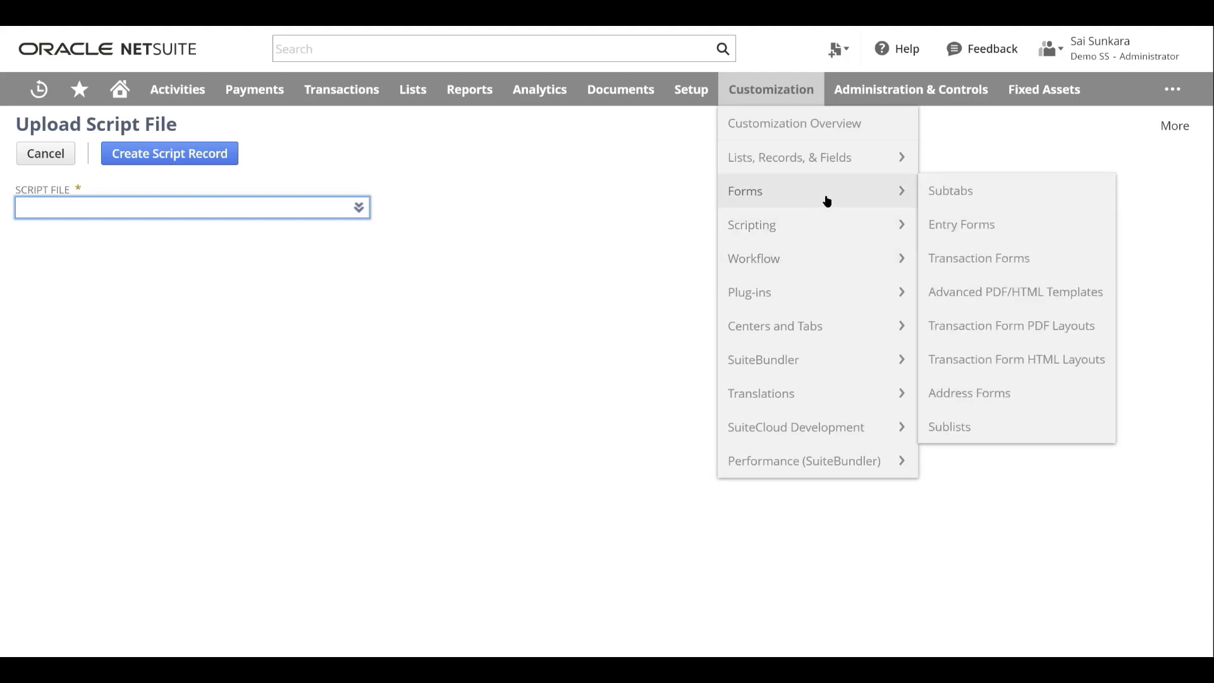
{"action": "mouse_move", "coordinate": [834, 226]}
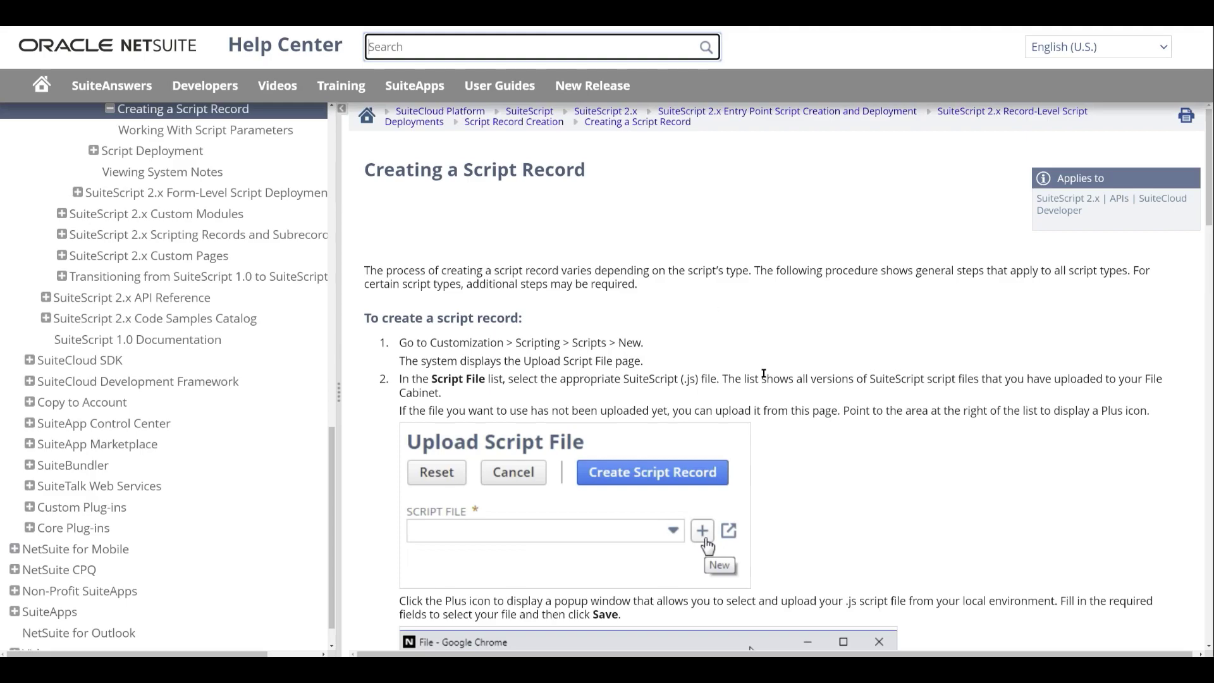
Read through steps 2–5 and the Note box of the Creating a Script Record article
{"action": "scroll", "coordinate": [792, 355], "scroll_direction": "down", "scroll_amount": 9}
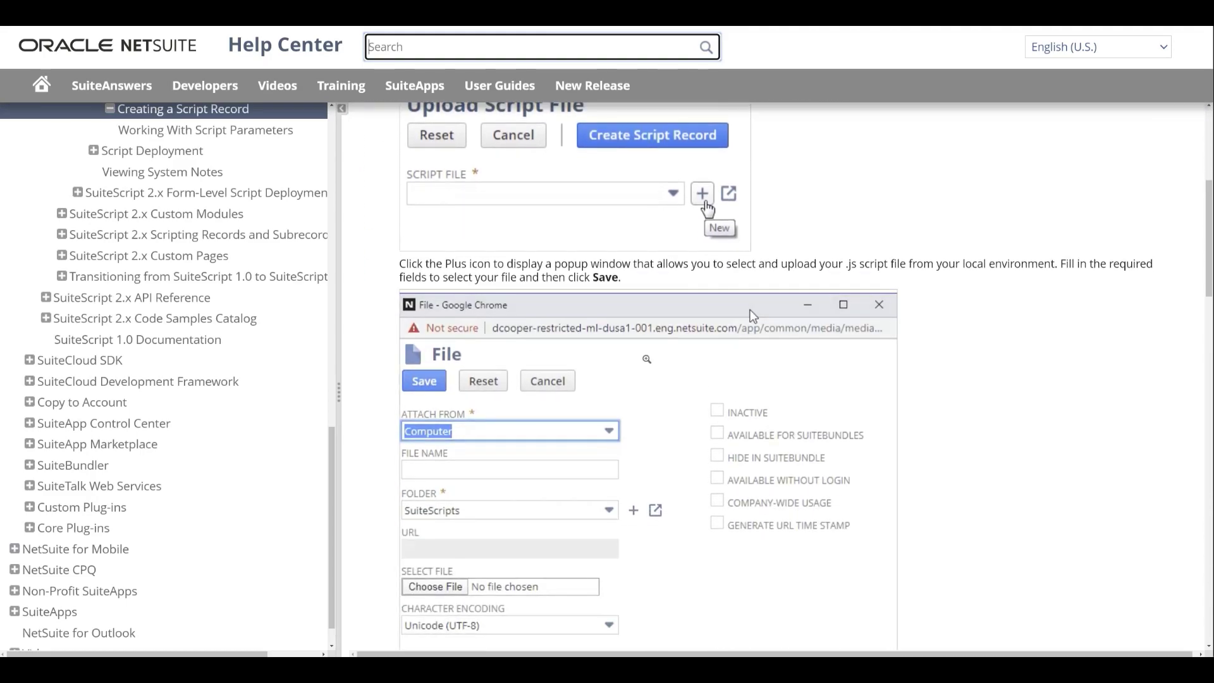
{"action": "scroll", "coordinate": [727, 369], "scroll_direction": "down", "scroll_amount": 5}
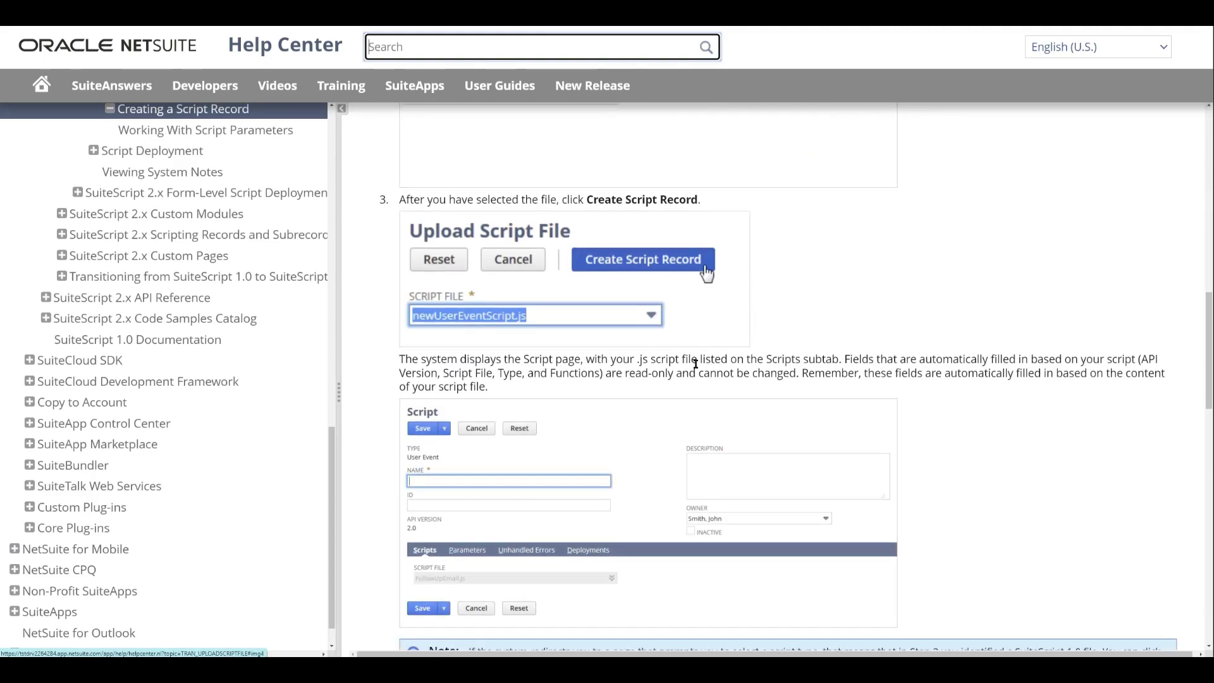
{"action": "scroll", "coordinate": [615, 321], "scroll_direction": "down", "scroll_amount": 2}
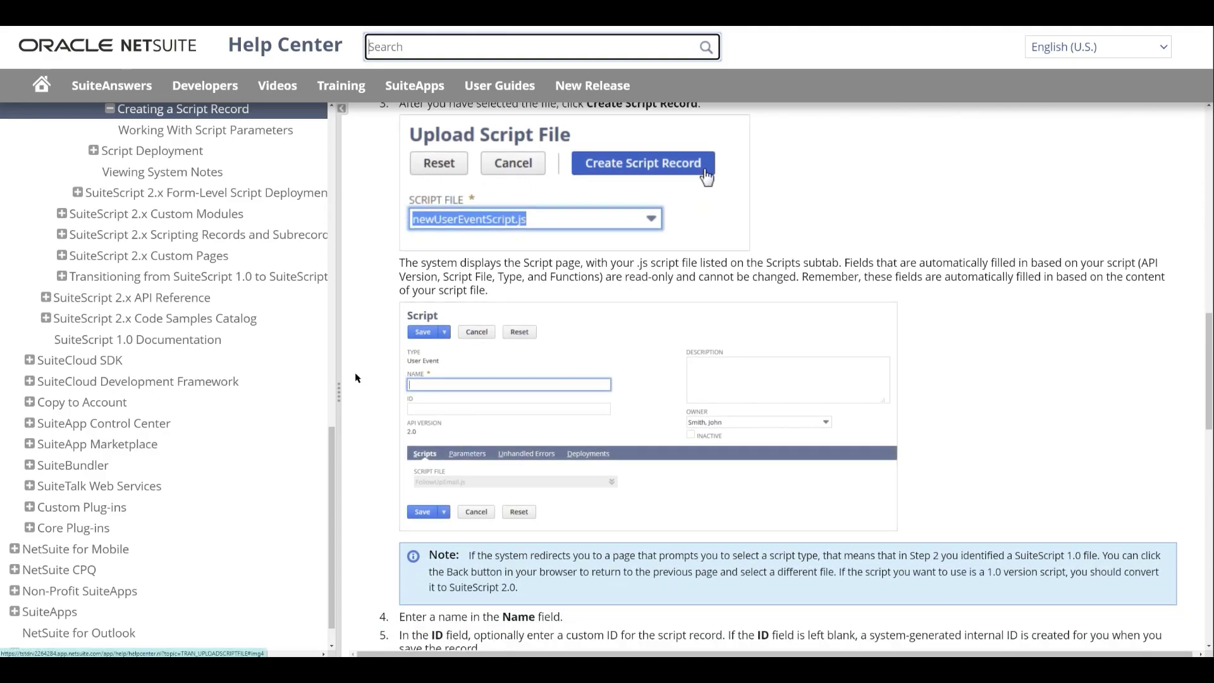
{"action": "scroll", "coordinate": [615, 339], "scroll_direction": "up", "scroll_amount": 5}
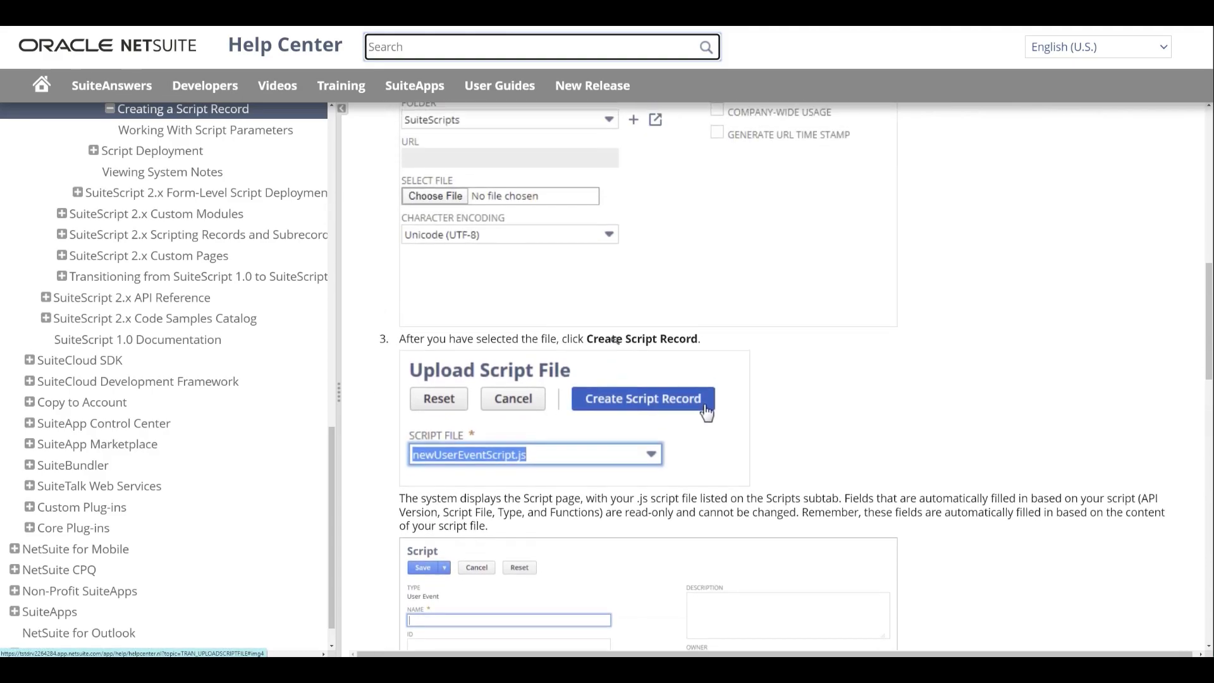
{"action": "scroll", "coordinate": [614, 340], "scroll_direction": "down", "scroll_amount": 6}
{"action": "scroll", "coordinate": [647, 401], "scroll_direction": "down", "scroll_amount": 5}
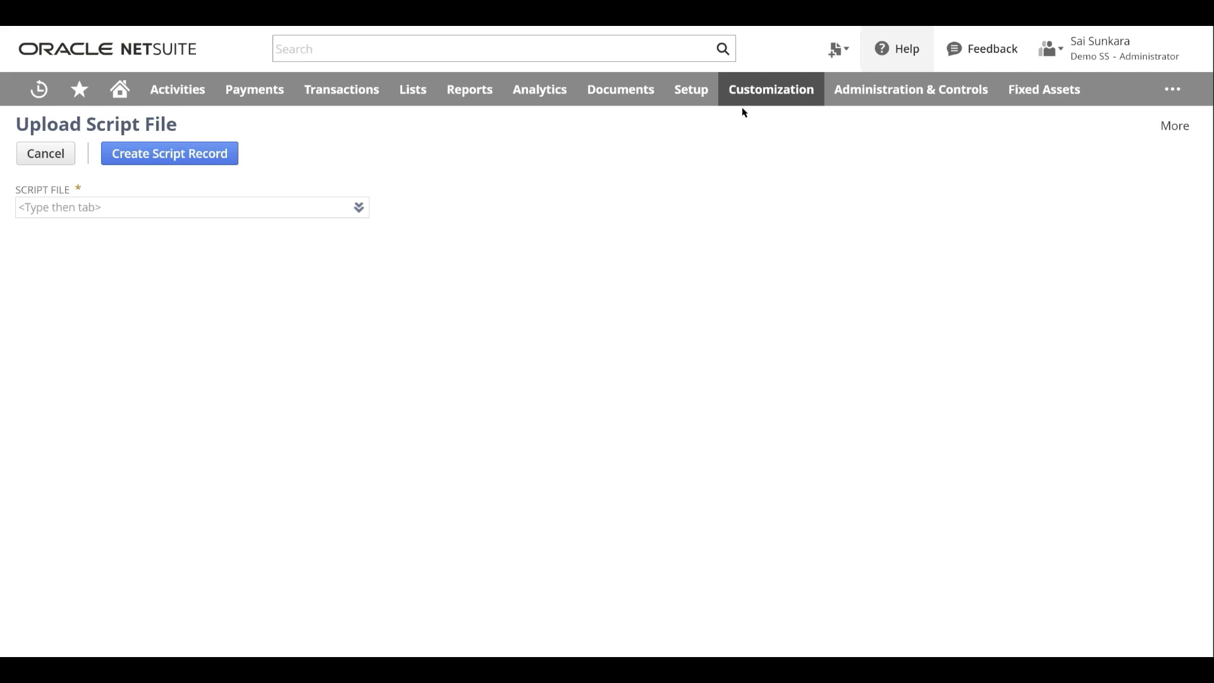
Go to SuiteApps from the top bar's '...' overflow menu
{"action": "mouse_move", "coordinate": [765, 99]}
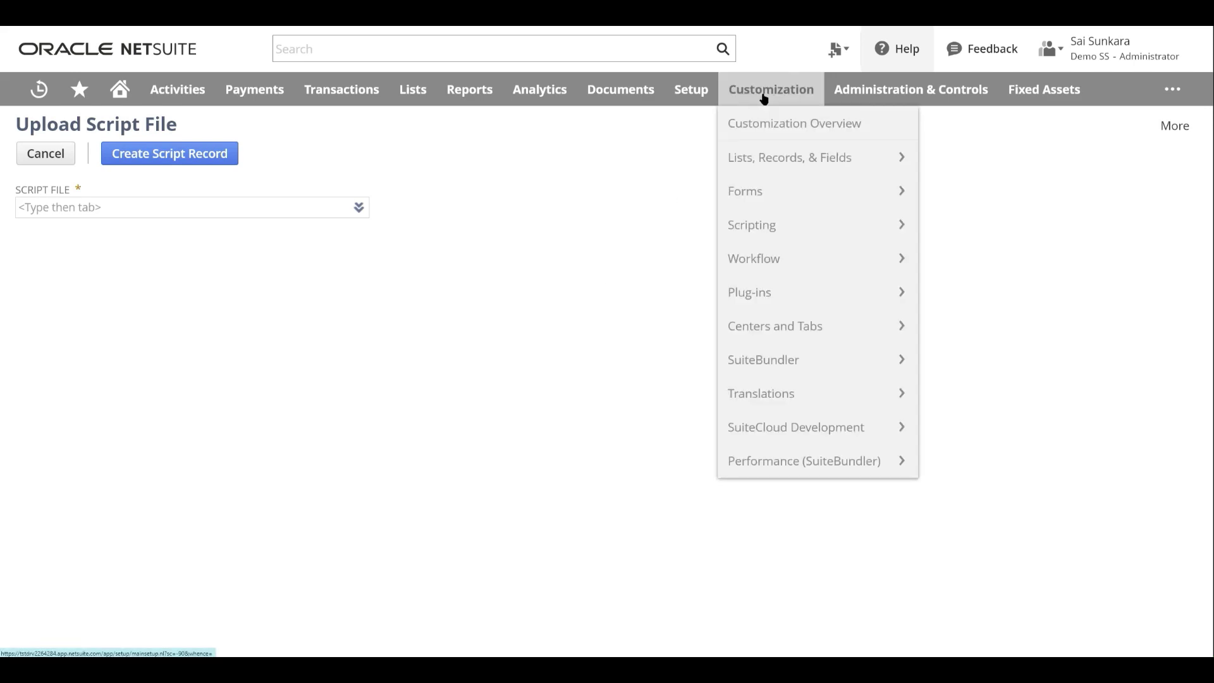
{"action": "mouse_move", "coordinate": [1175, 102]}
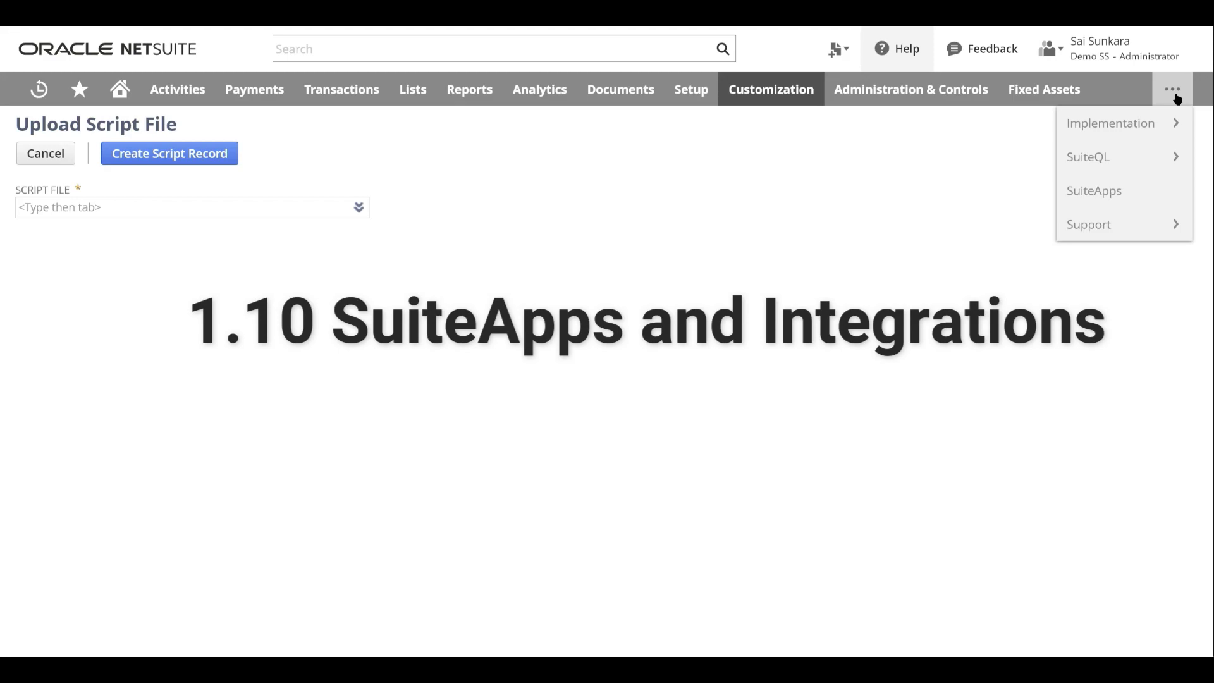
{"action": "left_click", "coordinate": [1131, 197]}
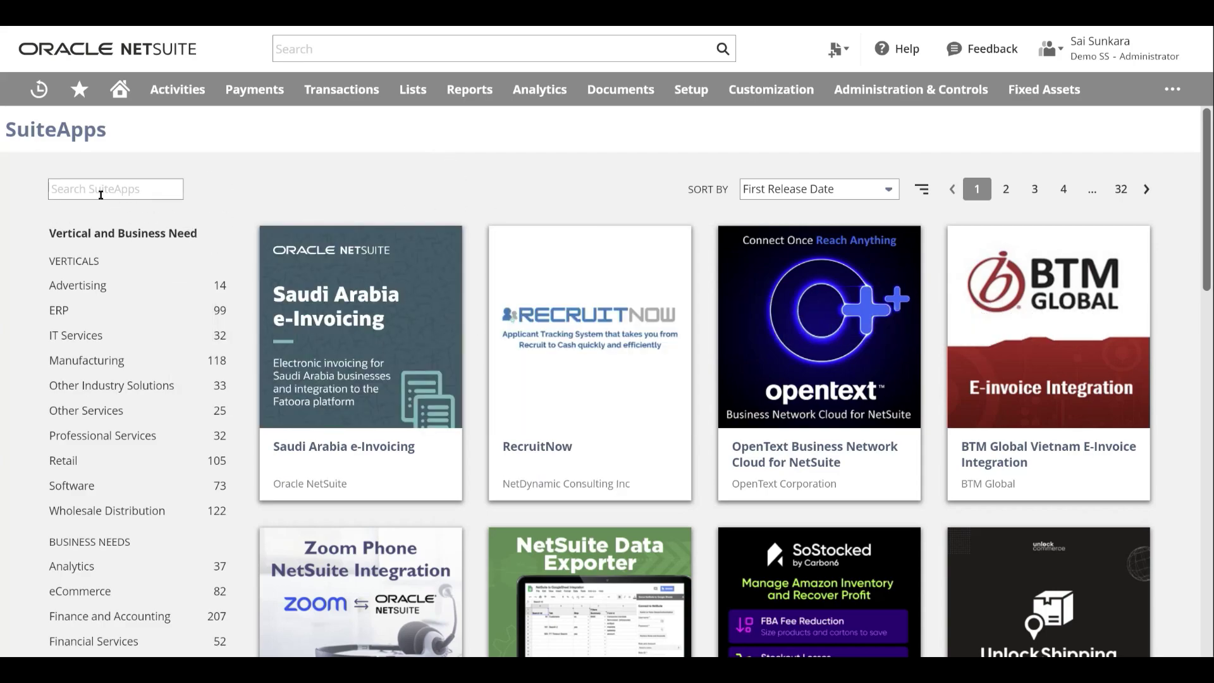
Search SuiteApps for 'celigo' and look over the 18 Celigo results, such as the Shopify and HubSpot integrations
{"action": "left_click", "coordinate": [101, 194]}
{"action": "type", "text": "celigo"}
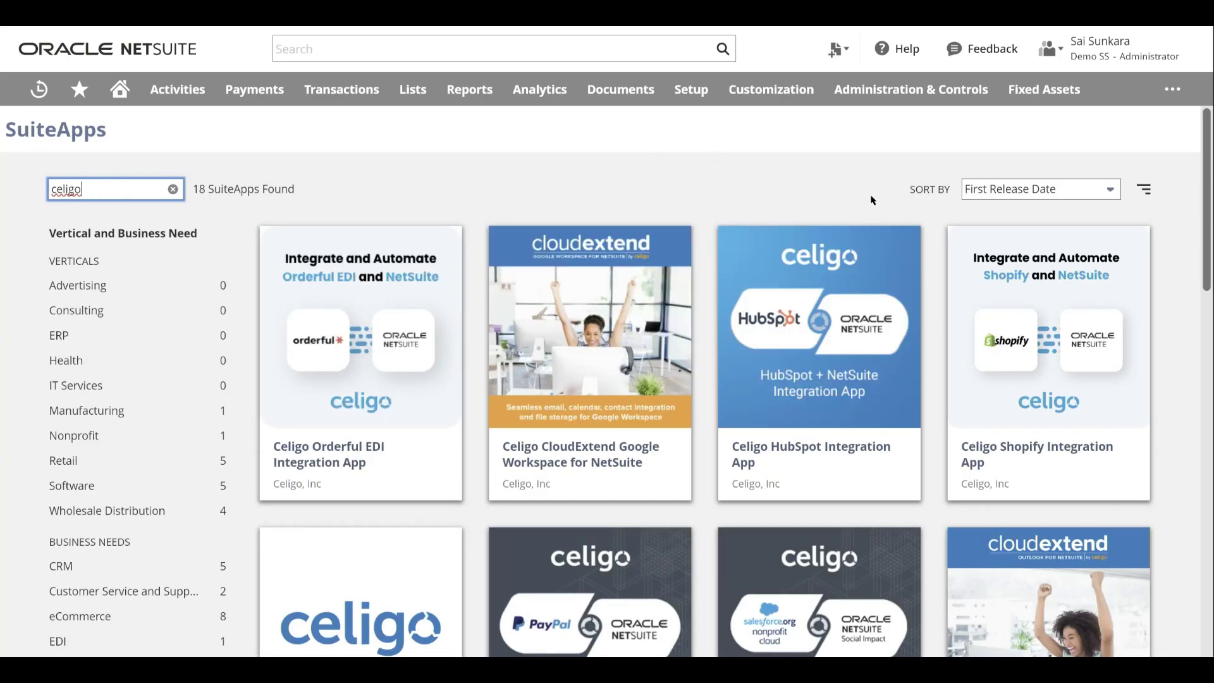
{"action": "scroll", "coordinate": [616, 320], "scroll_direction": "down", "scroll_amount": 2}
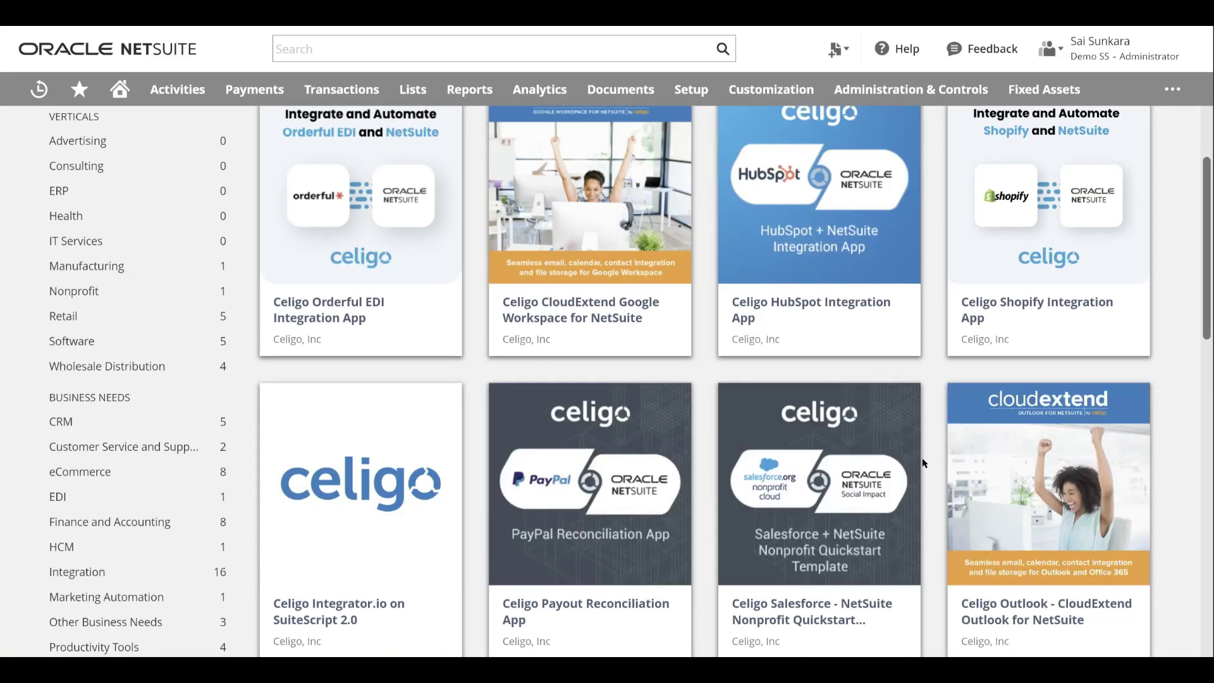
{"action": "scroll", "coordinate": [809, 430], "scroll_direction": "down", "scroll_amount": 1}
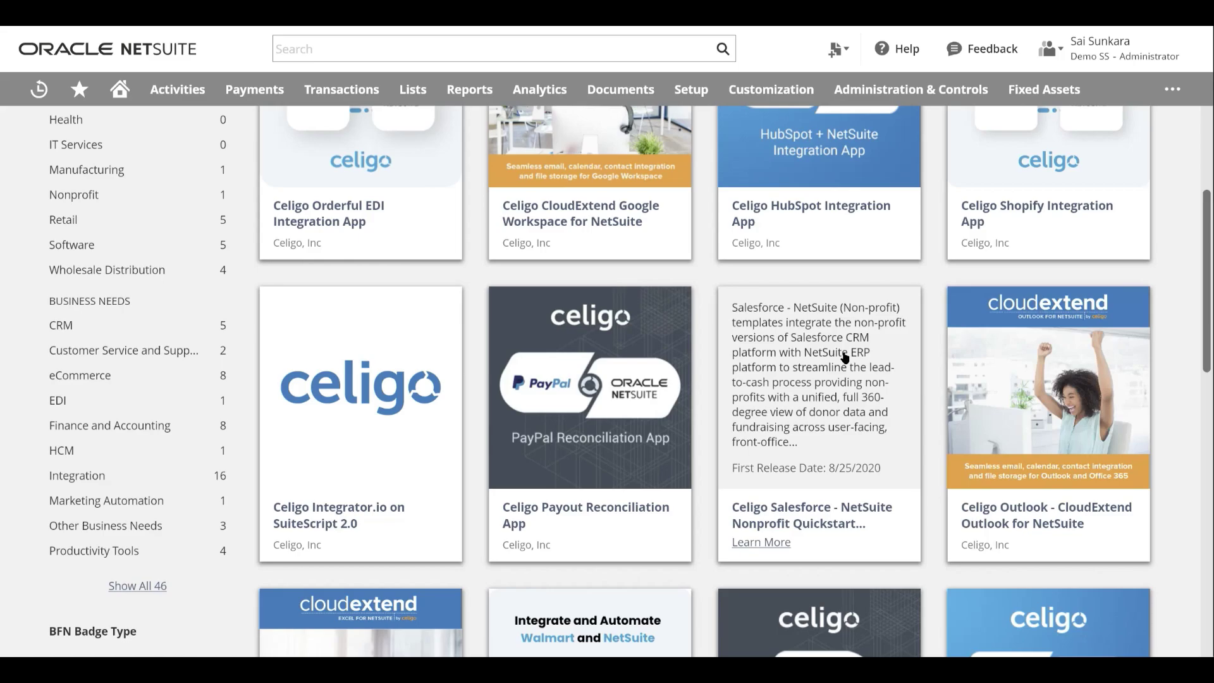
{"action": "scroll", "coordinate": [916, 338], "scroll_direction": "up", "scroll_amount": 3}
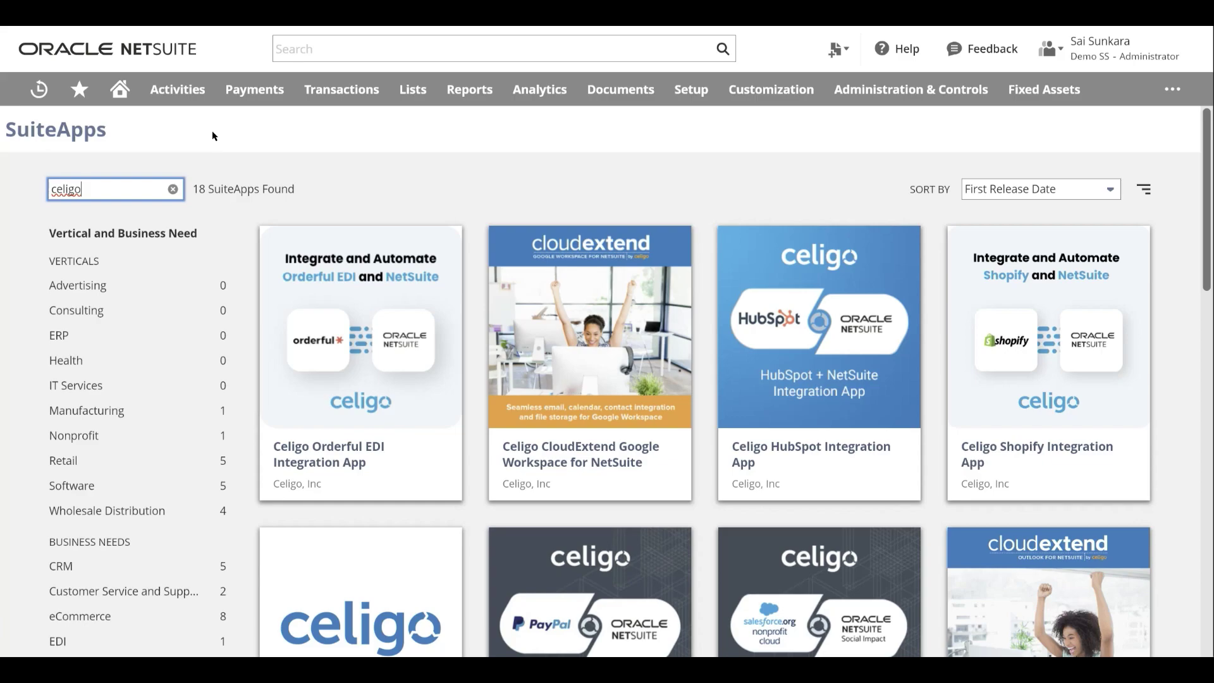
{"action": "mouse_move", "coordinate": [691, 89]}
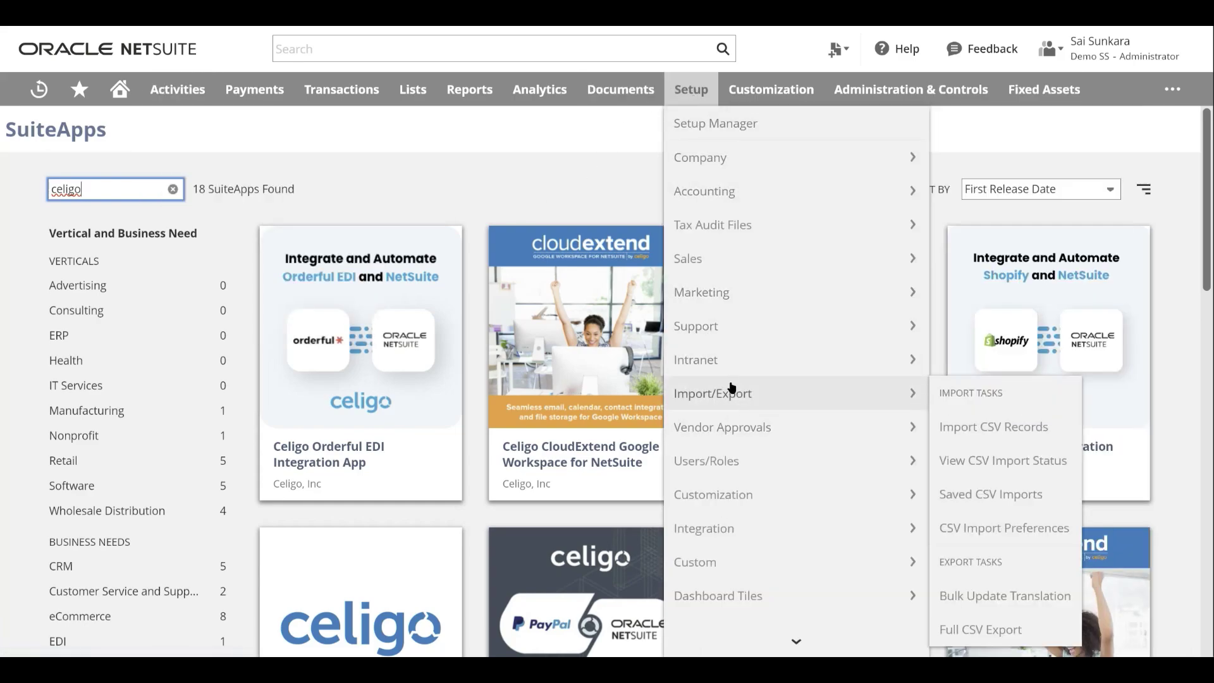
{"action": "mouse_move", "coordinate": [748, 508]}
{"action": "mouse_move", "coordinate": [746, 529]}
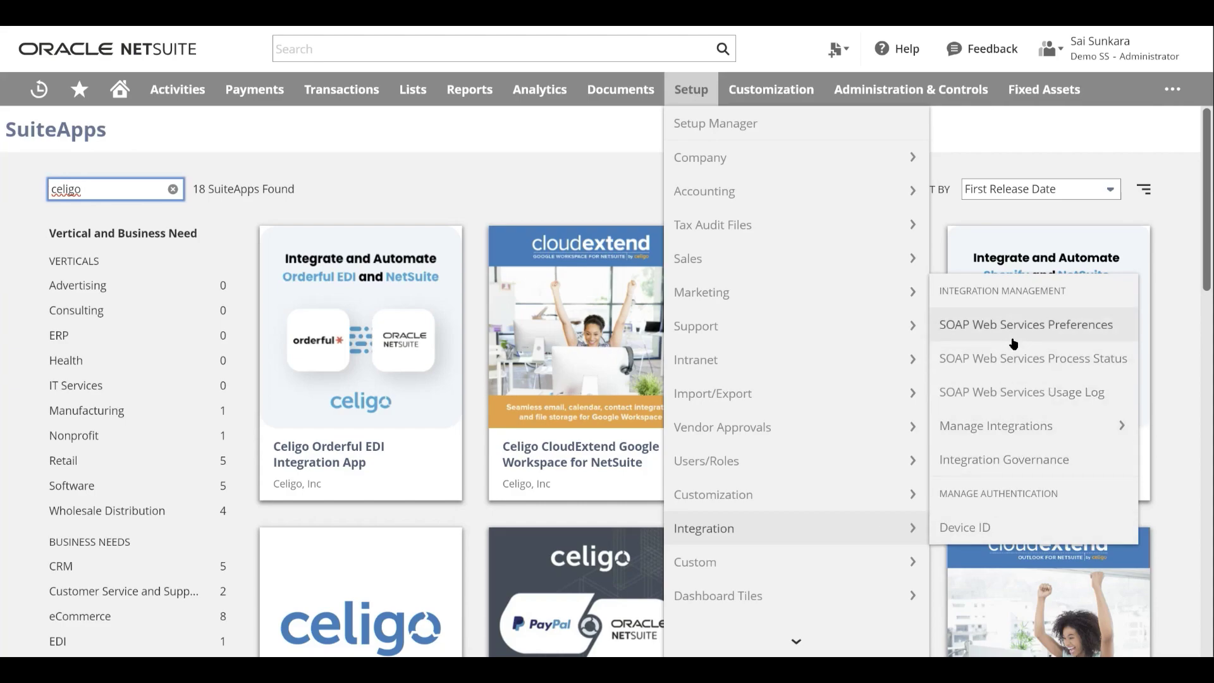
{"action": "mouse_move", "coordinate": [1001, 435]}
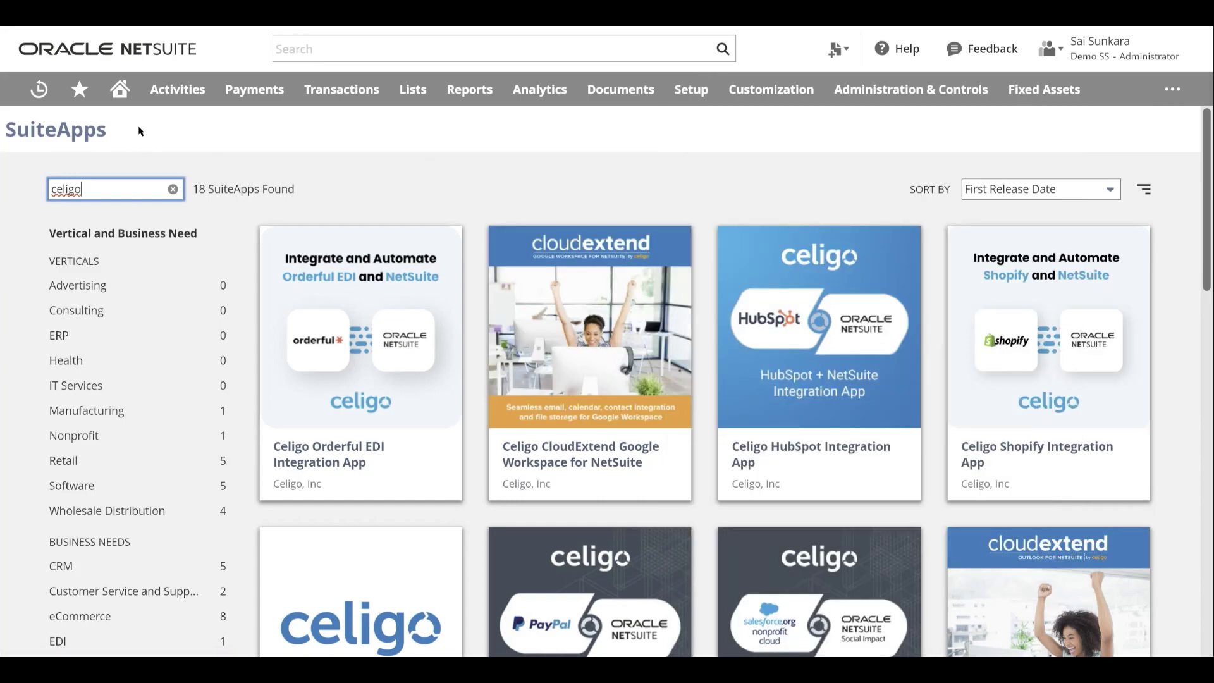
{"action": "mouse_move", "coordinate": [118, 120]}
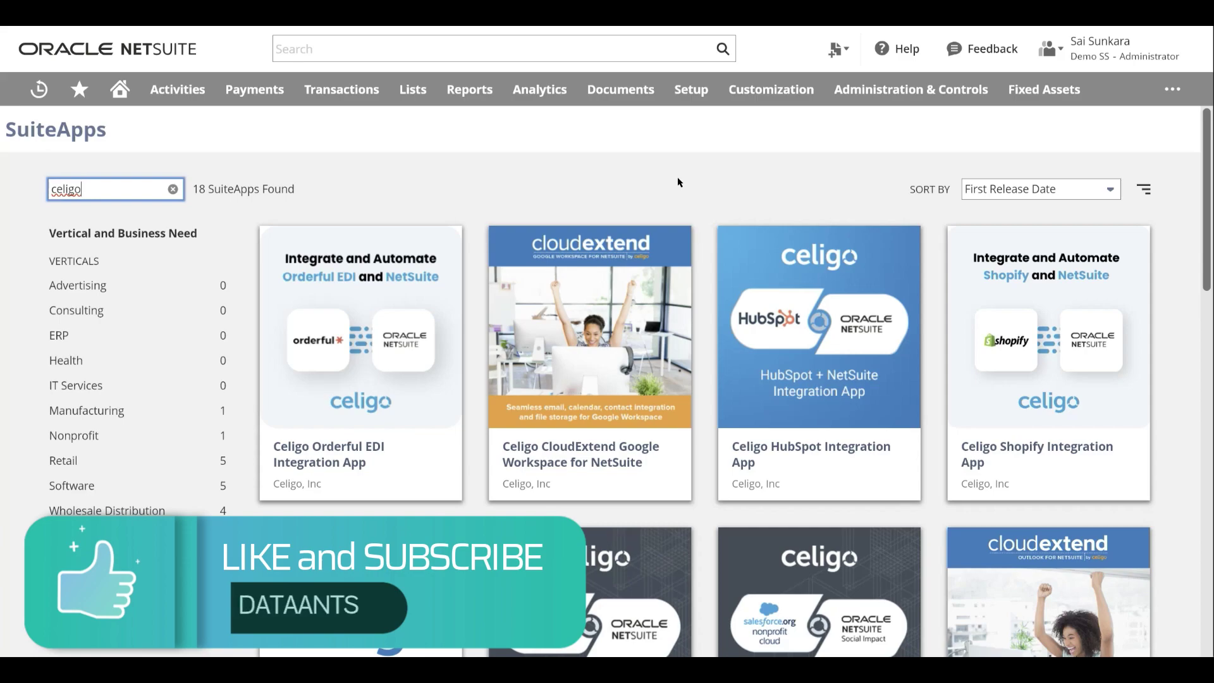
{"action": "mouse_move", "coordinate": [738, 430]}
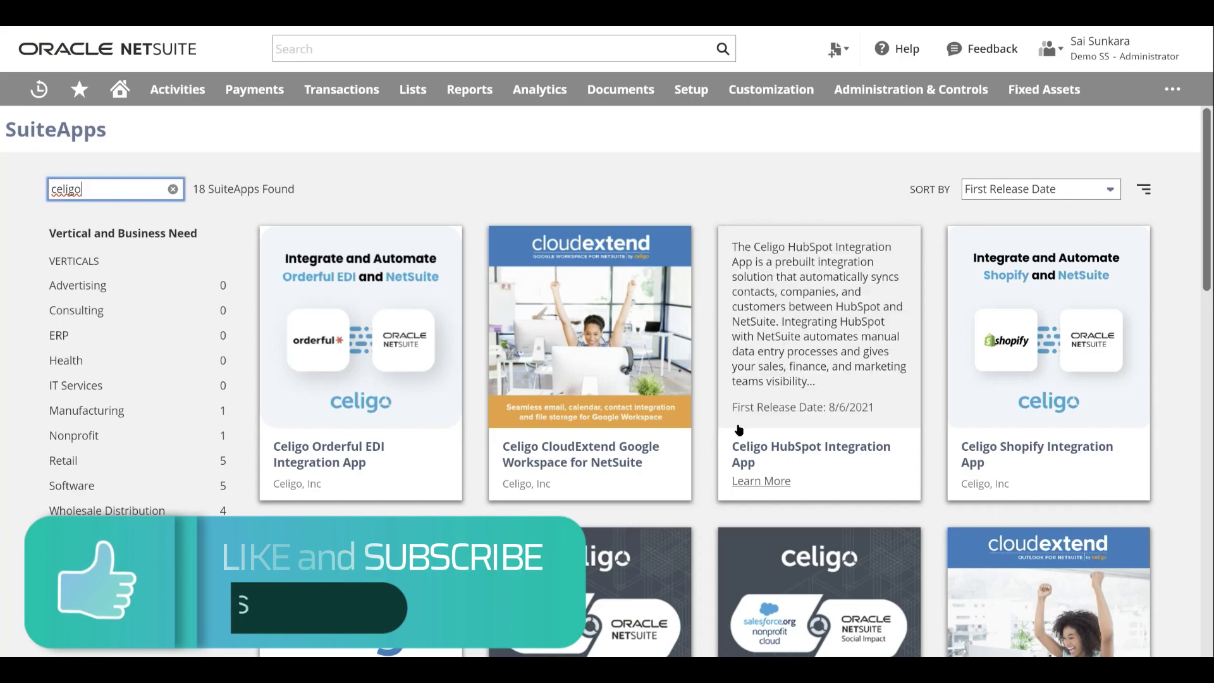
{"action": "mouse_move", "coordinate": [577, 620]}
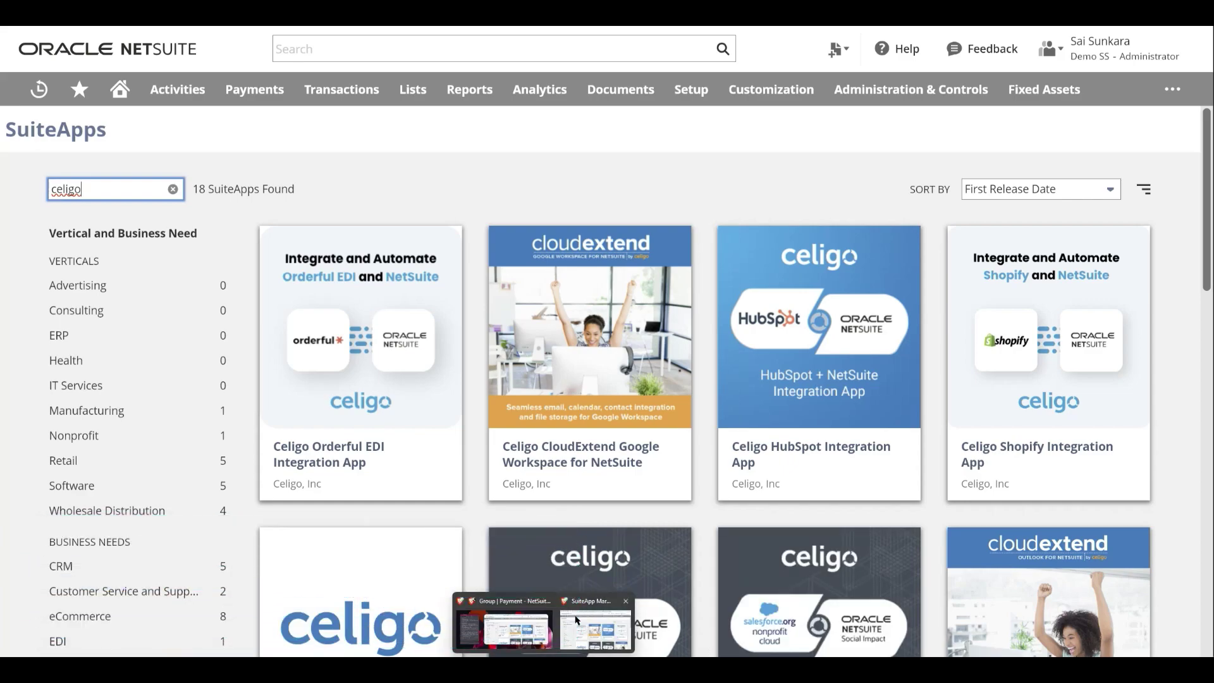